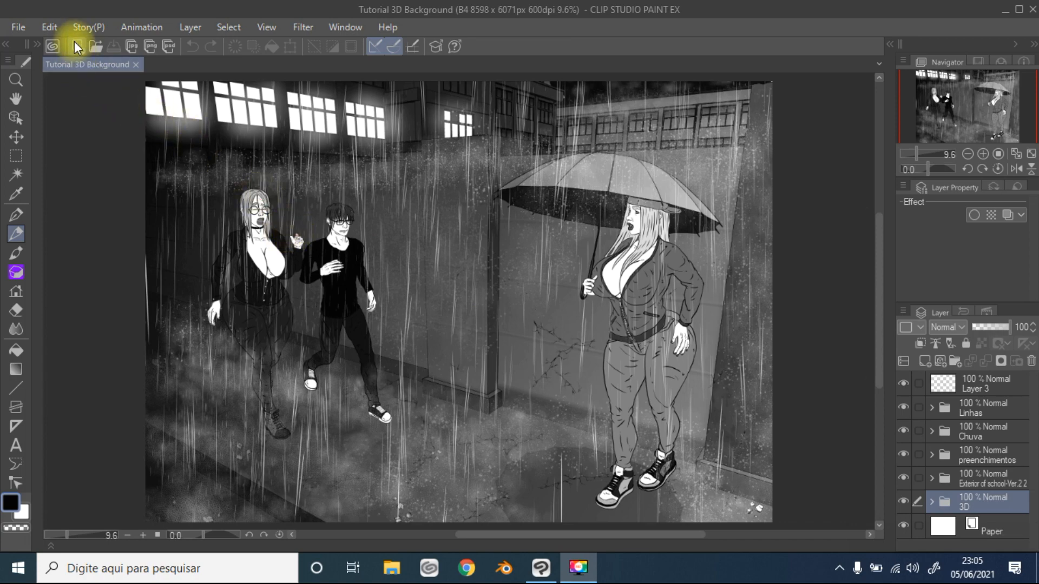
Create a new B4 illustration canvas of 8598 x 6071 px at 600 dpi in color
click(104, 92)
key(ctrl+n)
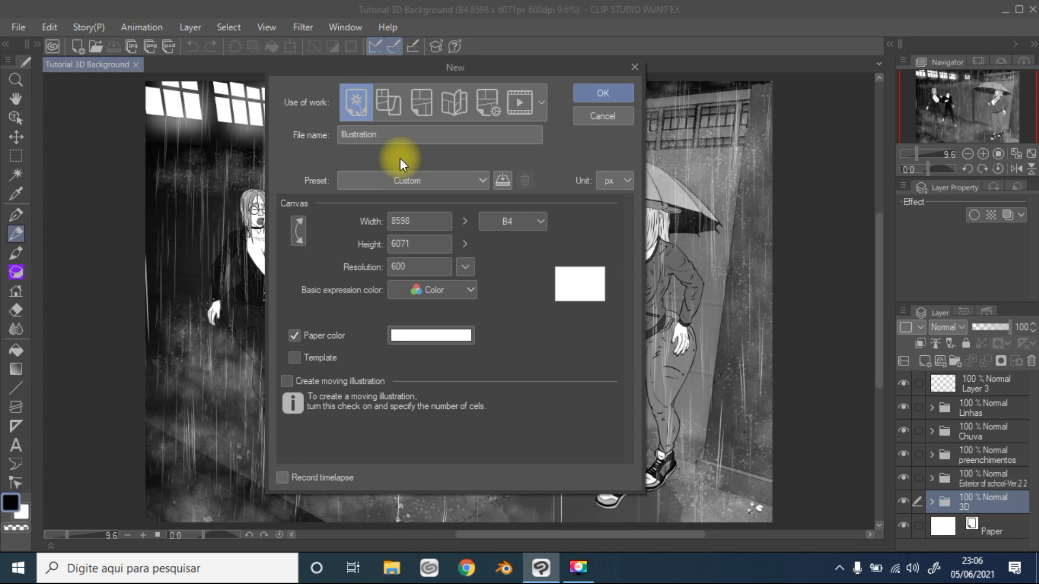
click(523, 223)
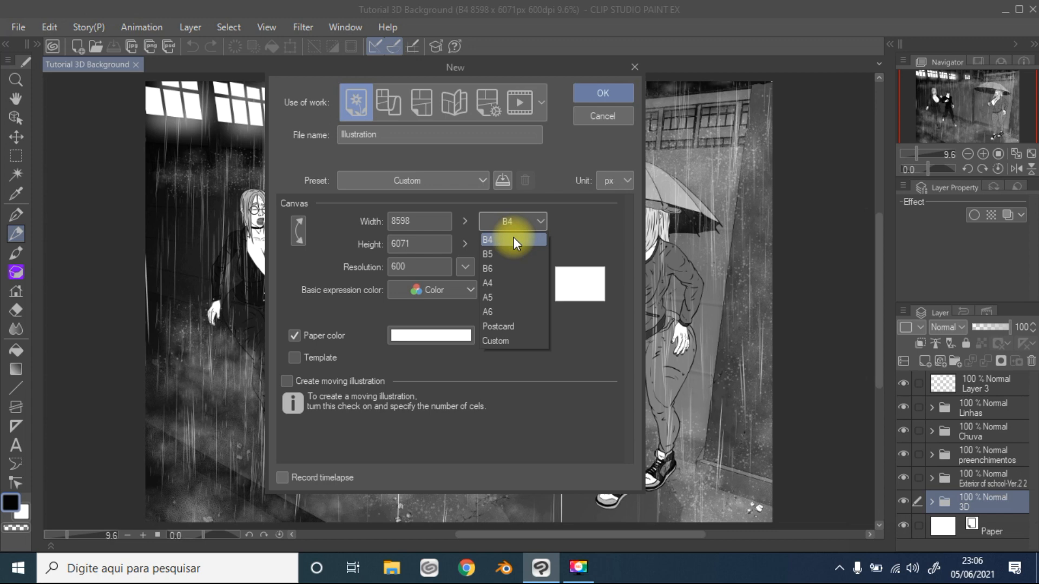
click(464, 267)
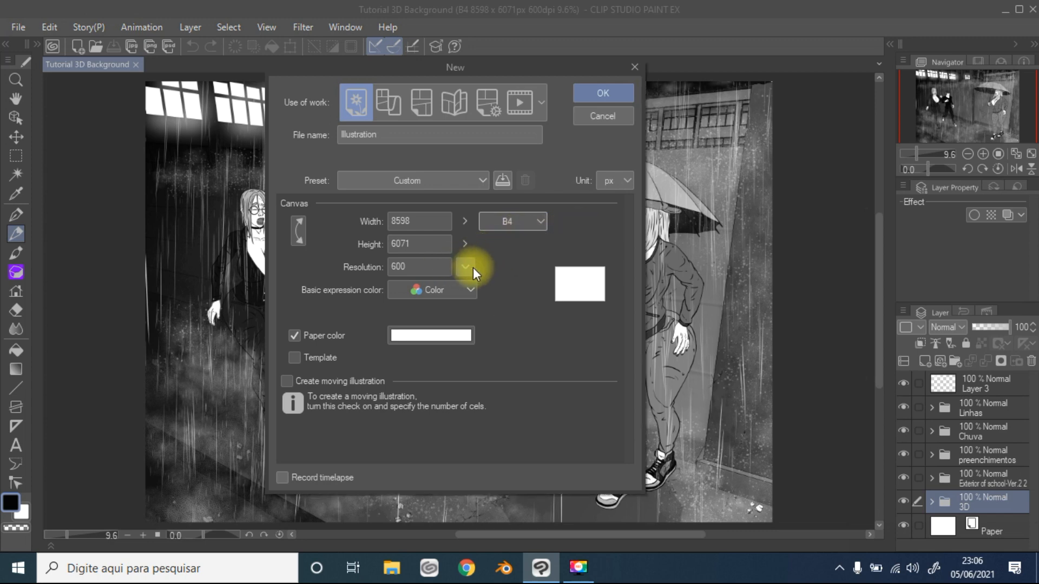
click(469, 267)
click(511, 254)
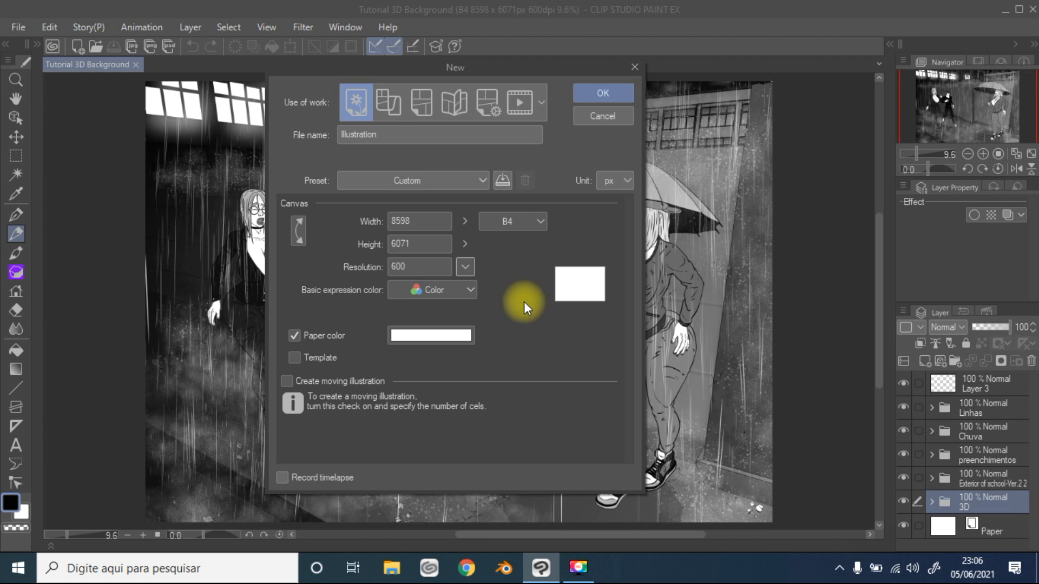
click(617, 87)
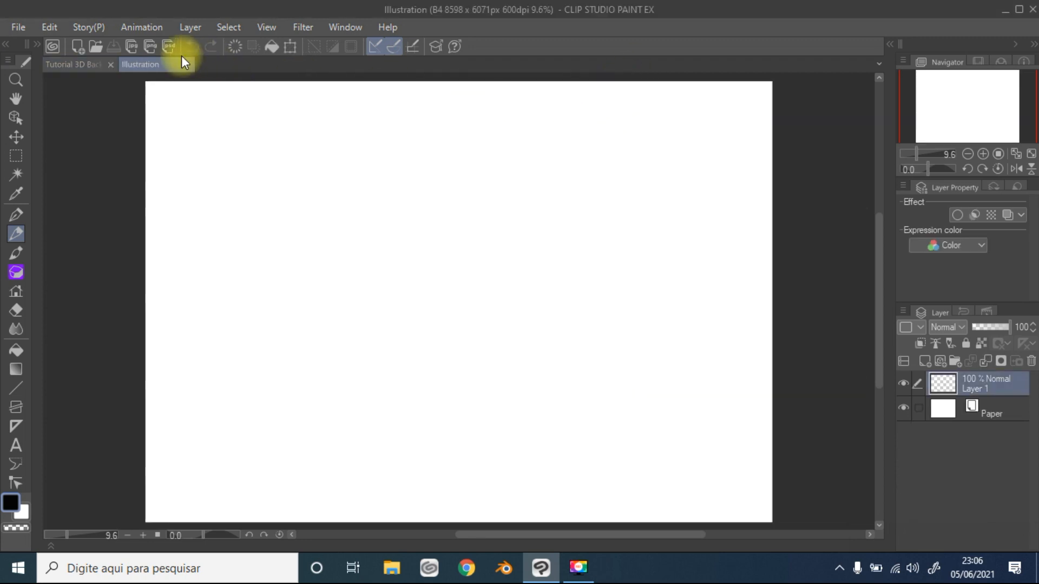
Examine the woman under the umbrella in the Tutorial 3D Background artwork up close, from the jacket to the face and eyes
click(77, 64)
scroll(671, 313, up, 4)
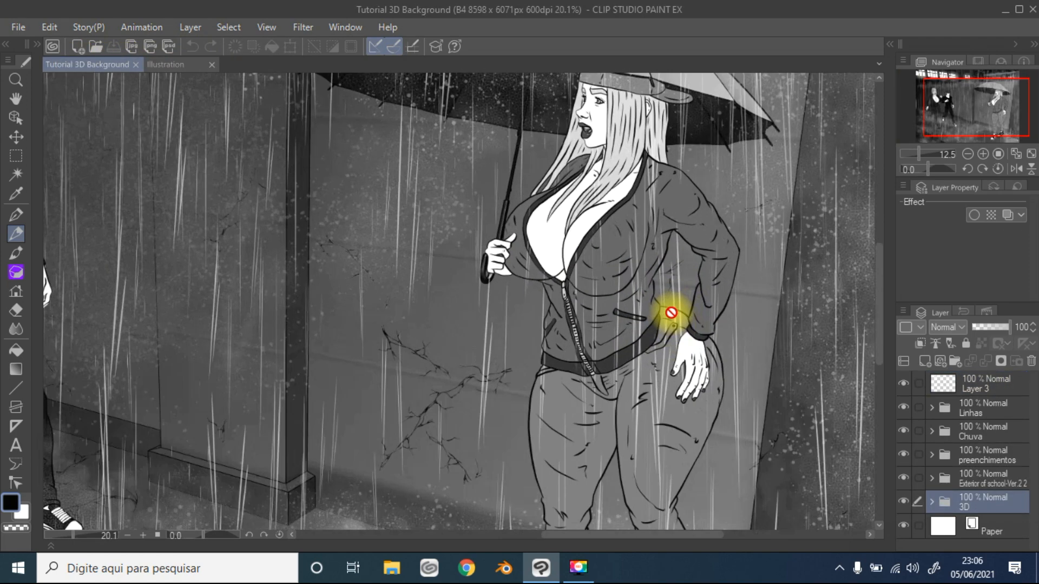
scroll(671, 313, up, 1)
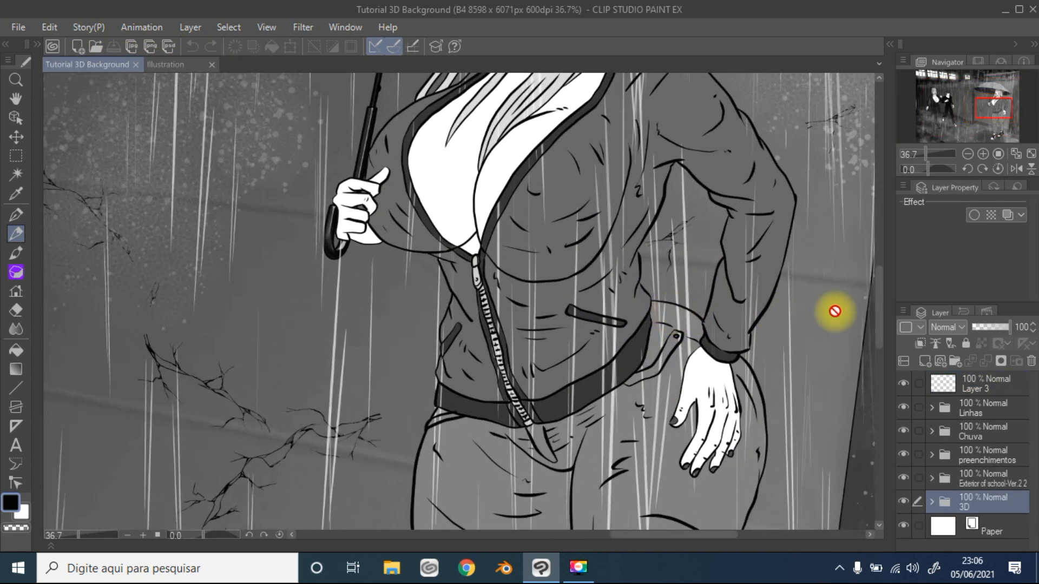
scroll(881, 287, up, 3)
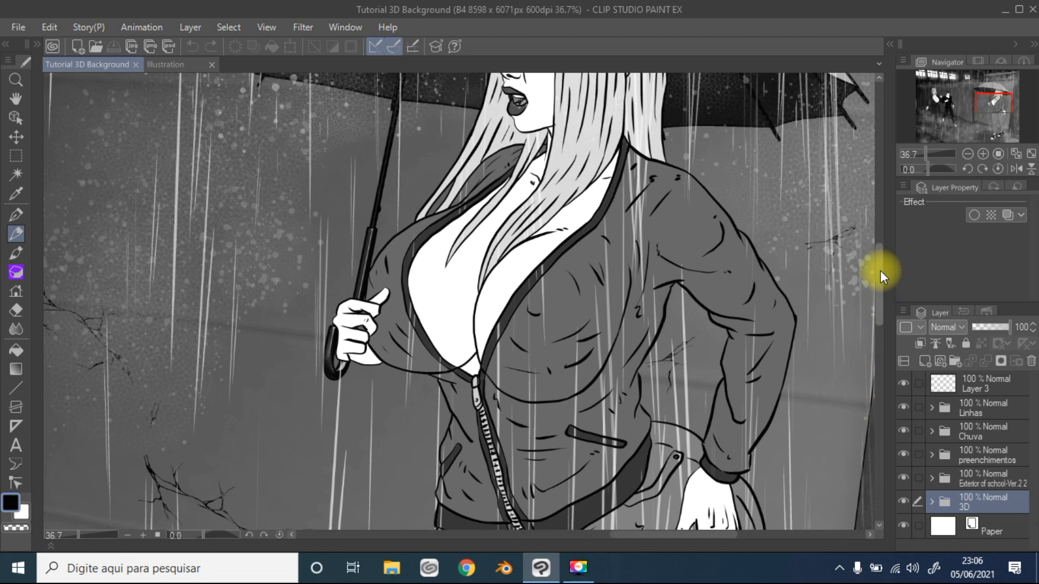
scroll(866, 259, up, 3)
scroll(756, 237, up, 2)
scroll(757, 238, up, 2)
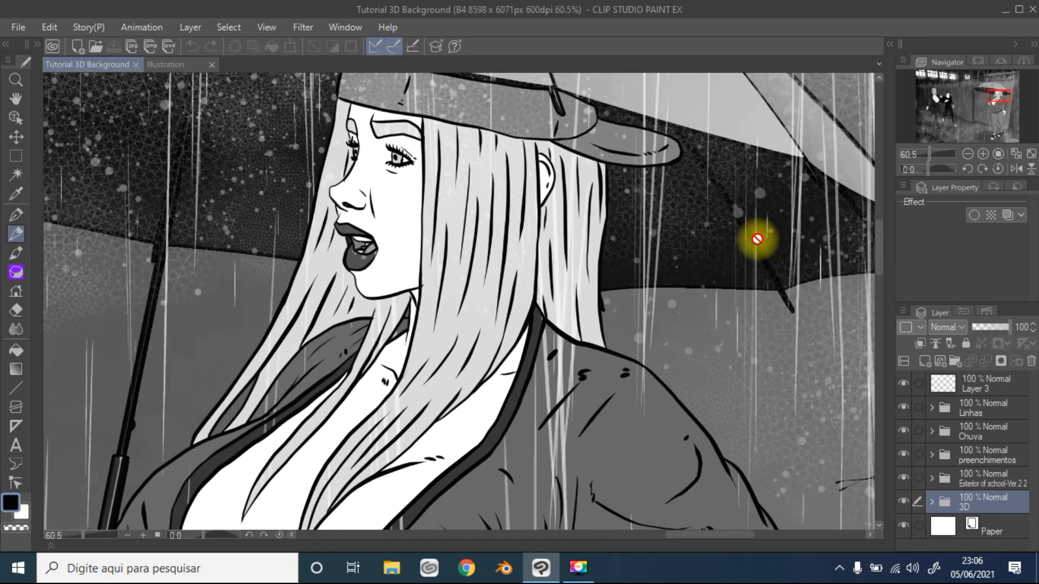
drag(726, 541, 674, 539)
scroll(717, 395, up, 2)
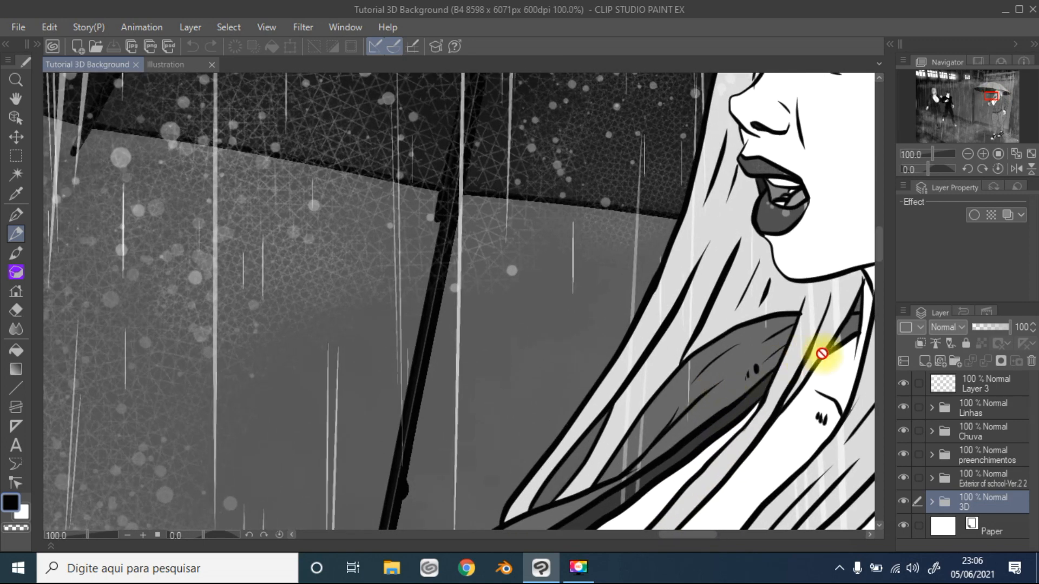
drag(696, 537, 719, 536)
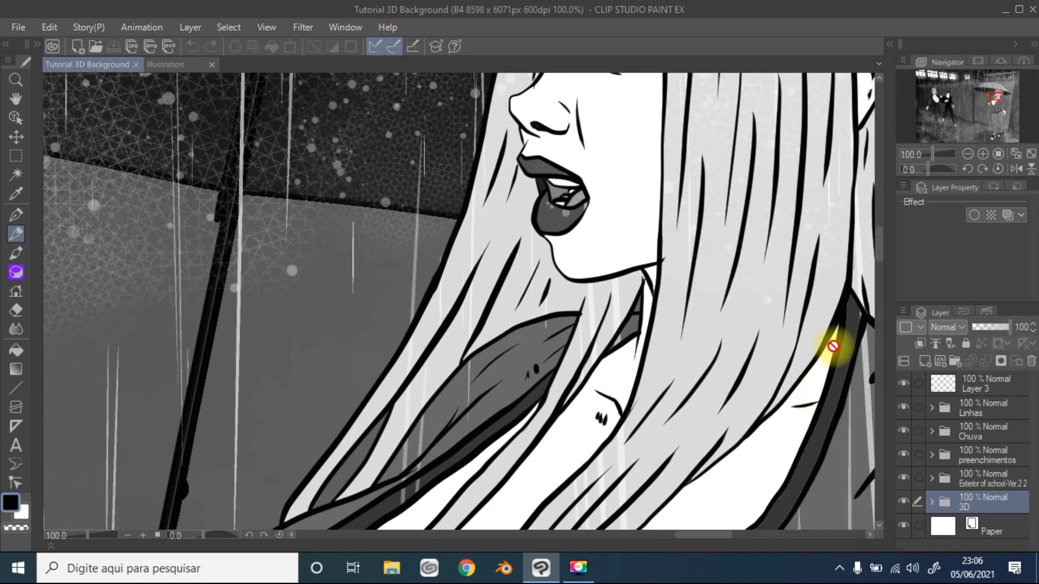
drag(881, 251, 881, 236)
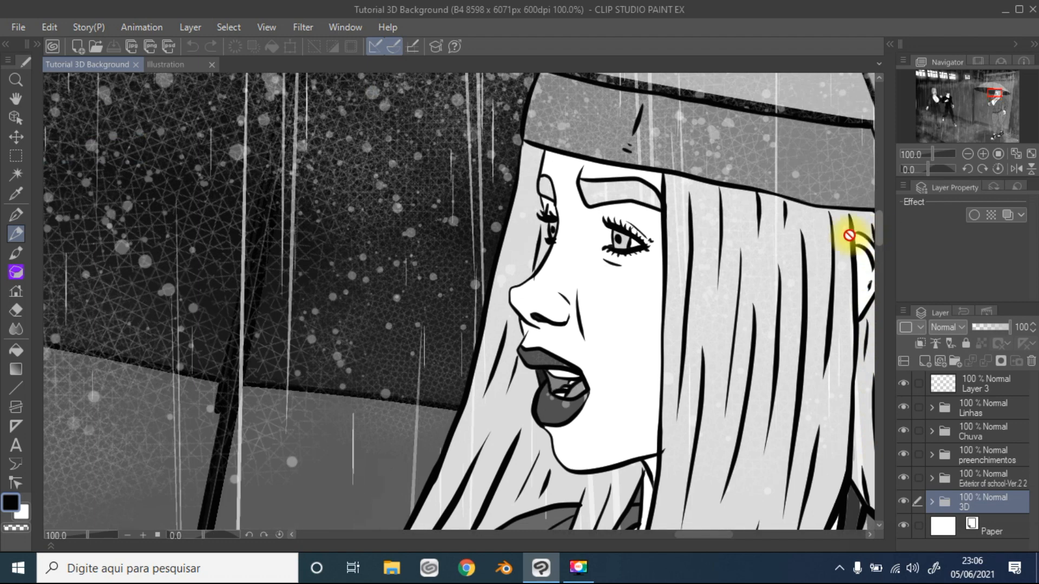
scroll(753, 235, up, 5)
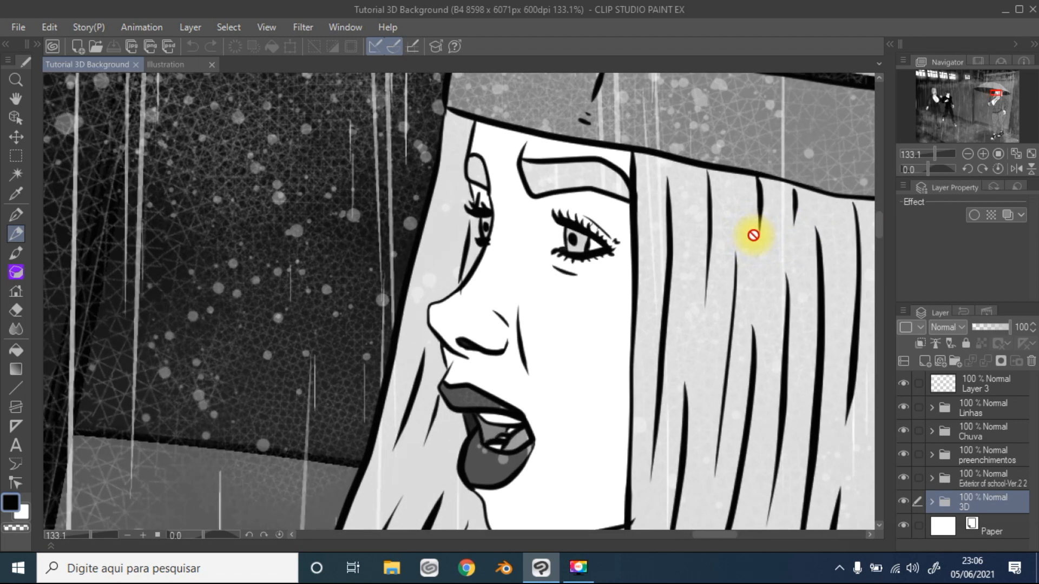
scroll(753, 235, up, 5)
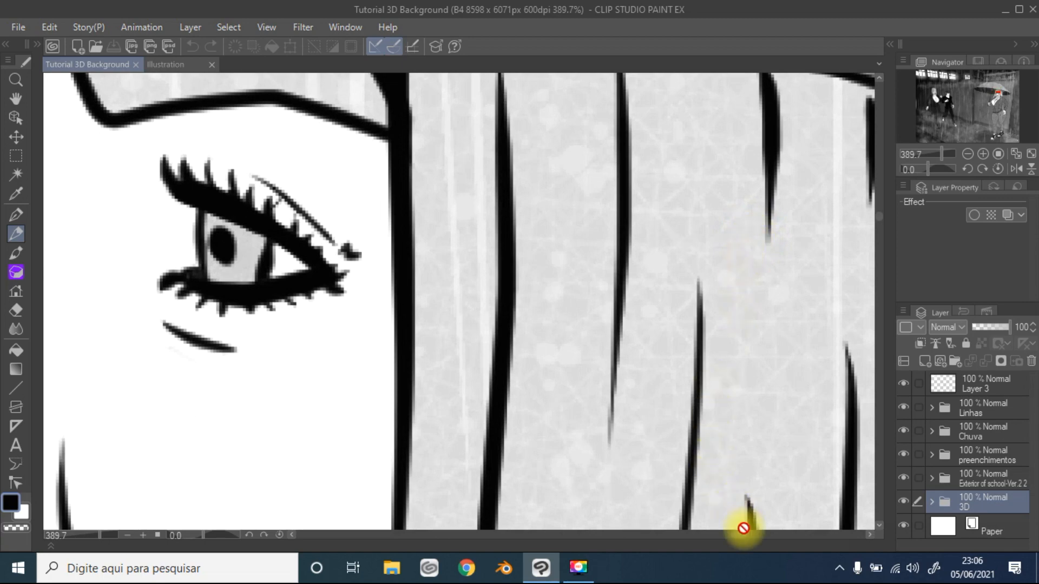
drag(740, 539, 726, 538)
scroll(592, 323, up, 2)
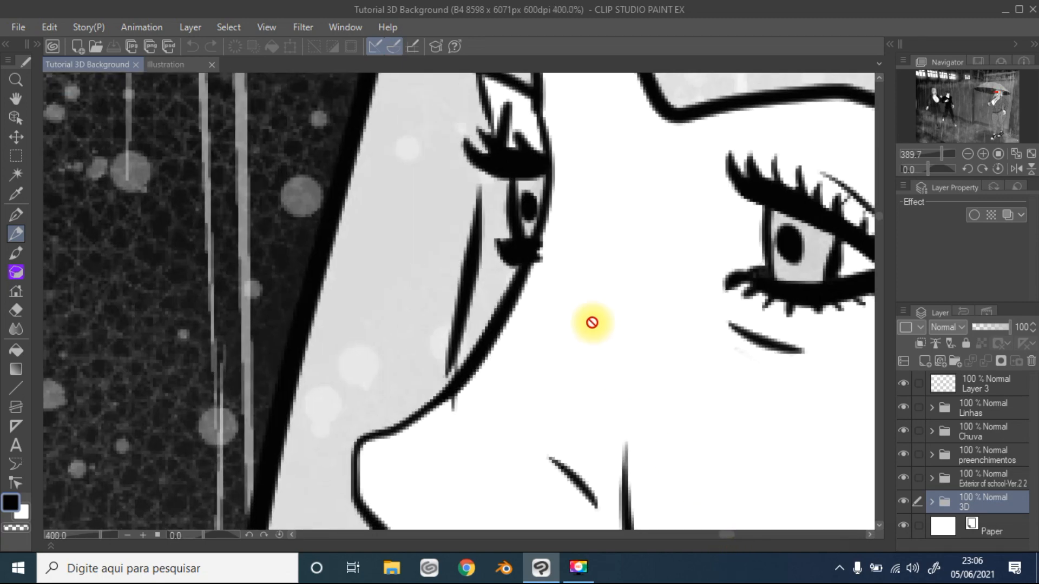
scroll(482, 290, down, 3)
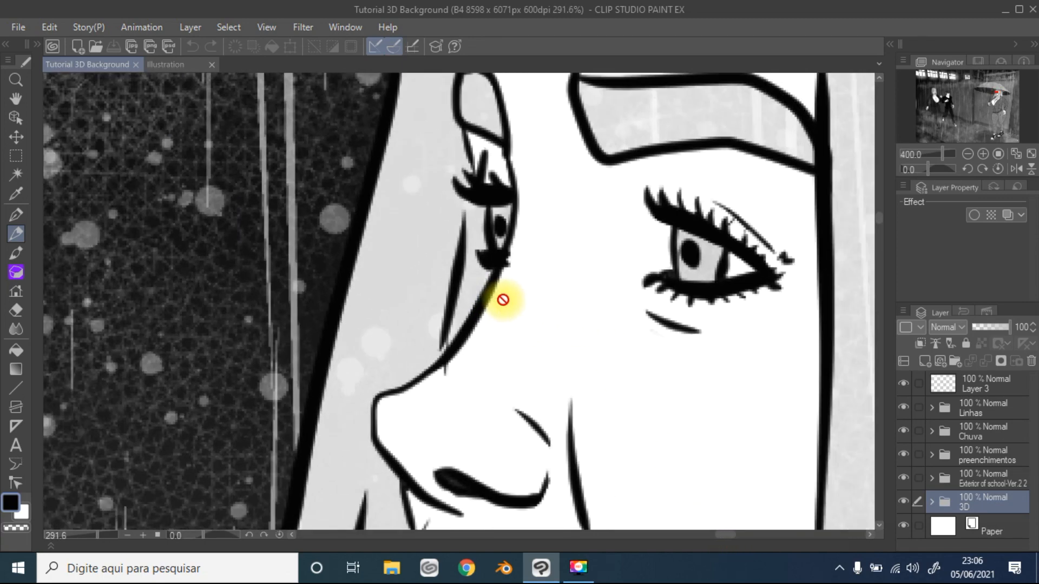
scroll(514, 302, down, 3)
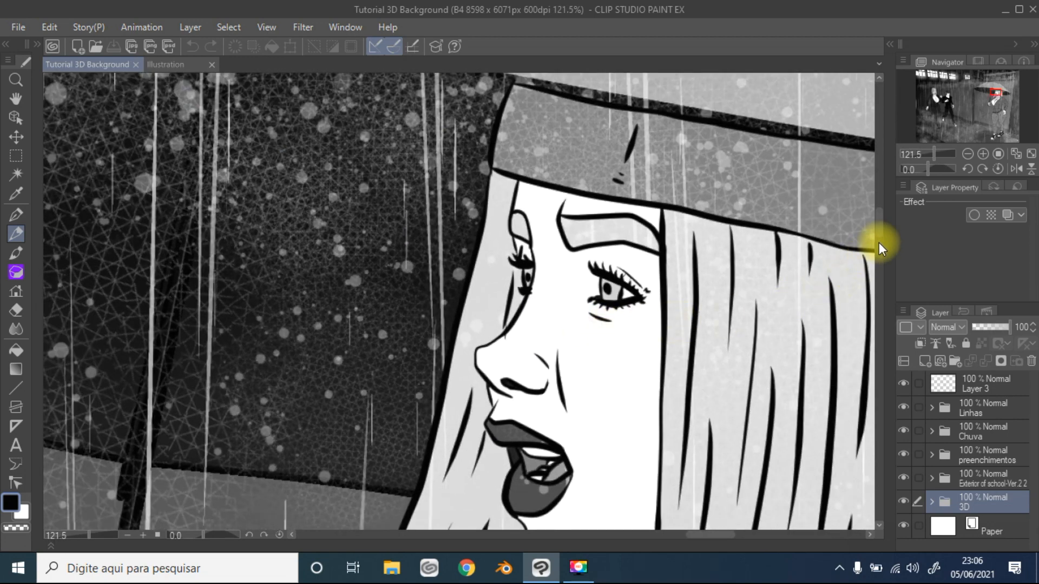
mouse_move(879, 232)
mouse_down()
mouse_move(880, 243)
mouse_move(883, 227)
mouse_up()
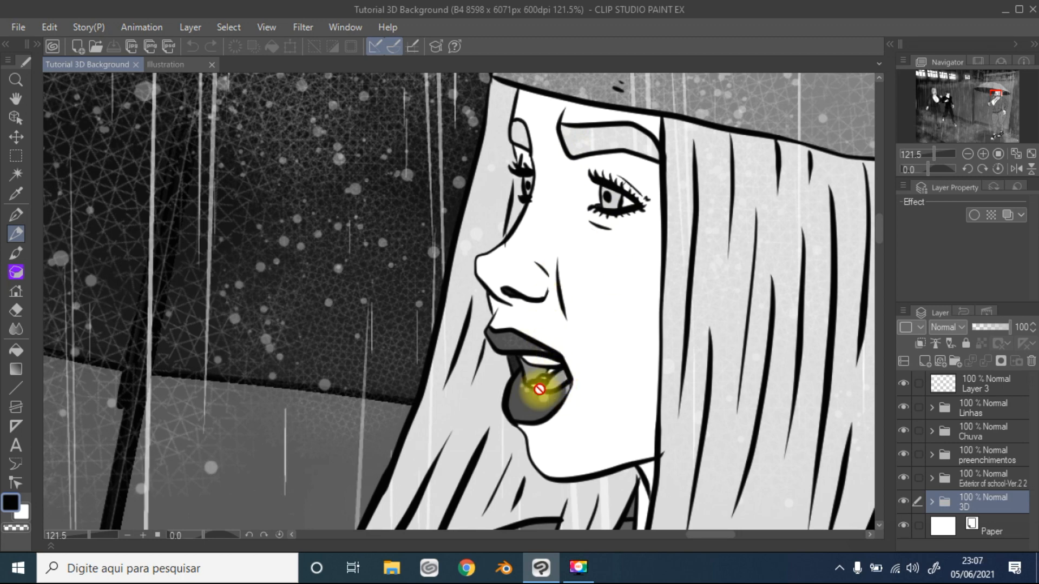
Review the umbrella, the walking couple and the whole composition of the finished rain scene
scroll(595, 365, down, 5)
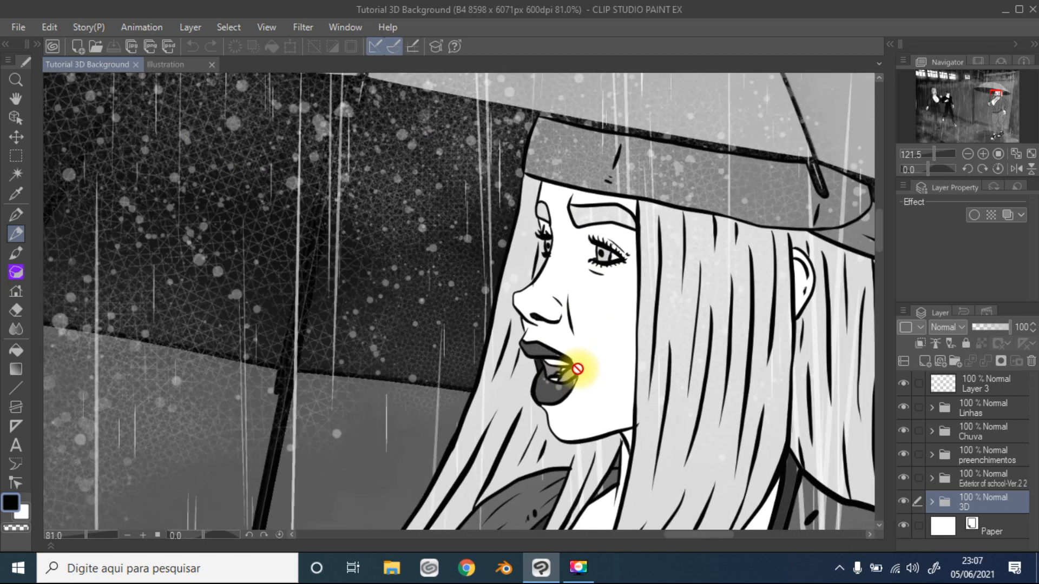
scroll(593, 369, down, 2)
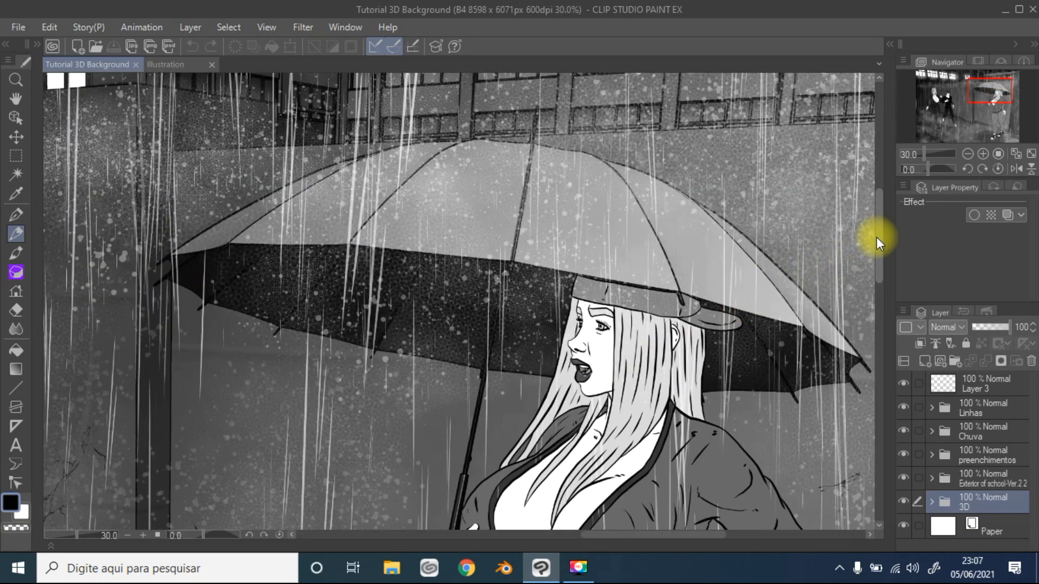
drag(876, 237, 875, 267)
scroll(703, 271, down, 4)
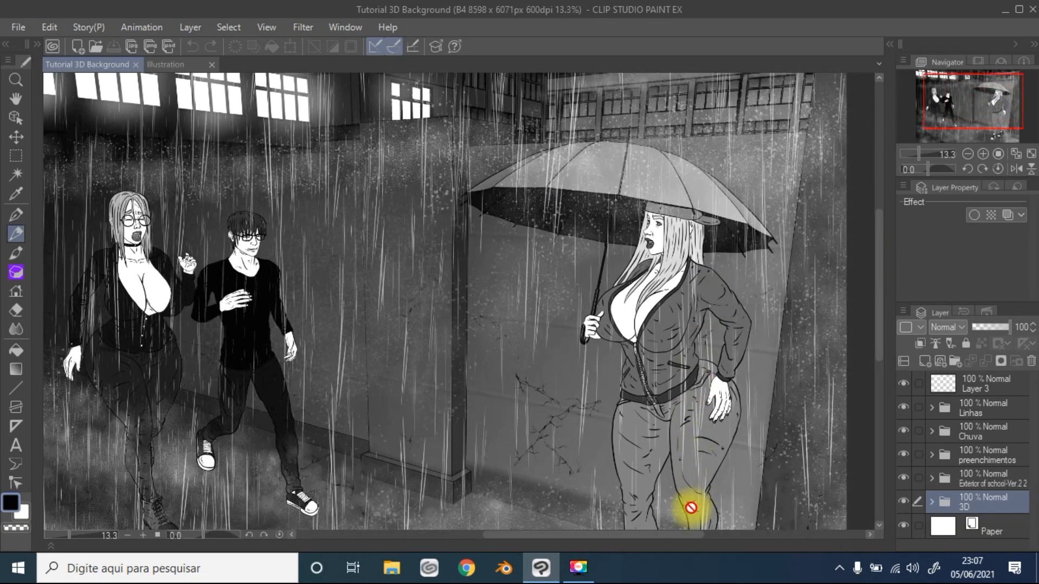
drag(687, 535, 642, 535)
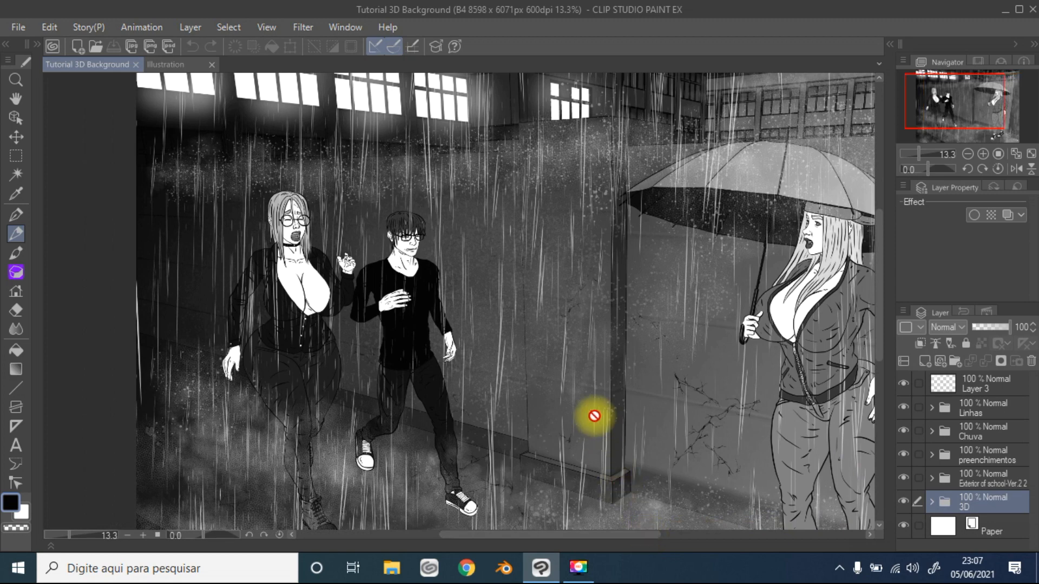
scroll(593, 417, down, 1)
drag(876, 274, 877, 297)
drag(631, 536, 676, 509)
scroll(691, 343, down, 1)
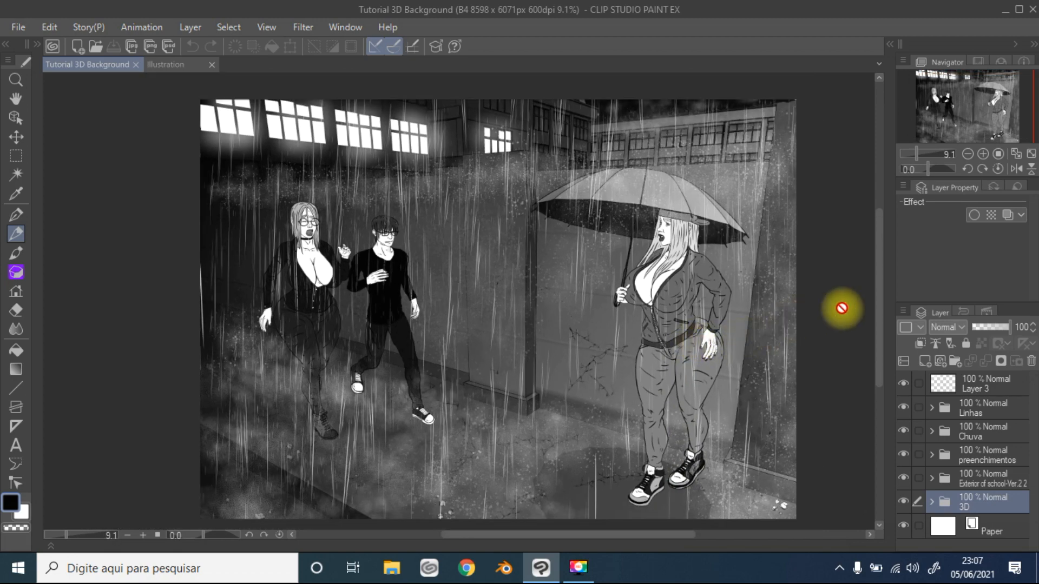
scroll(879, 307, down, 1)
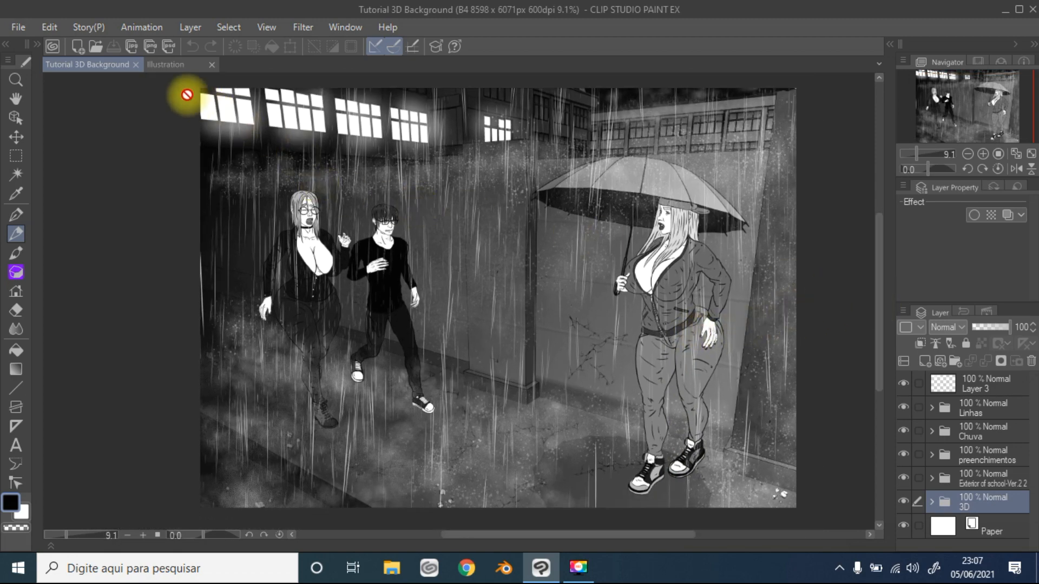
Delete the empty Layer 1 from the new Illustration canvas
click(171, 66)
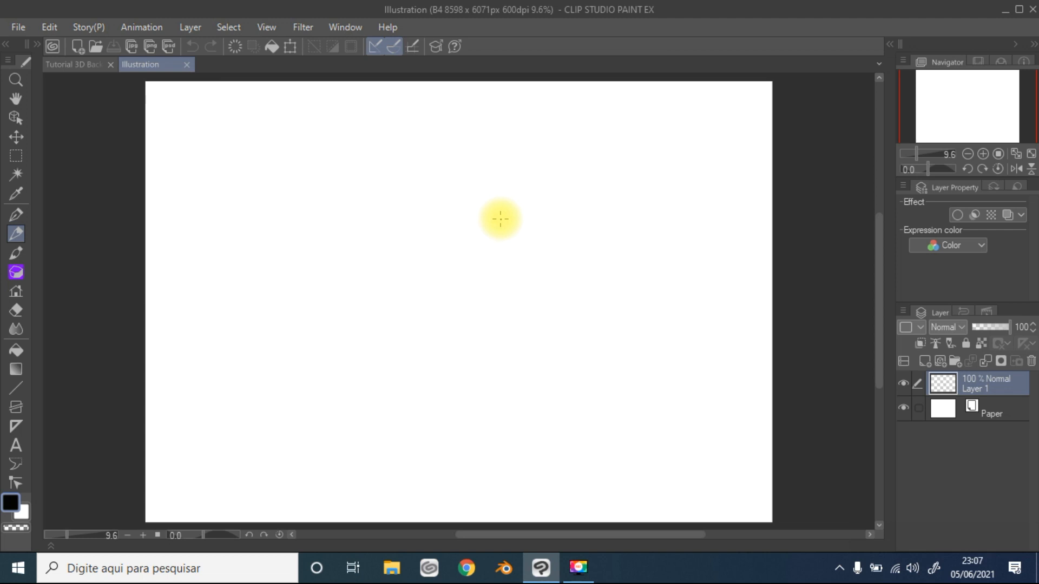
click(1030, 360)
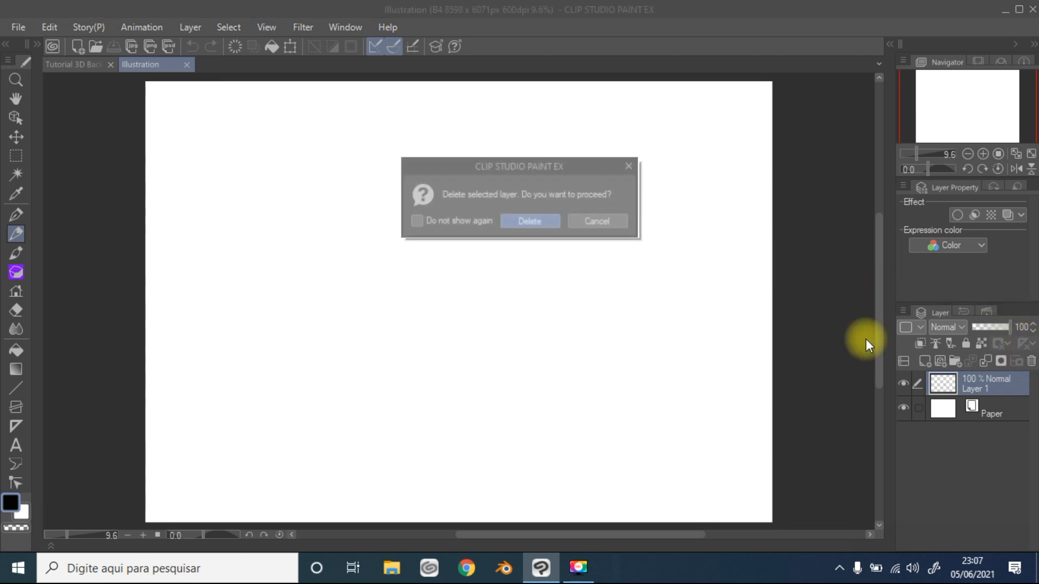
click(542, 223)
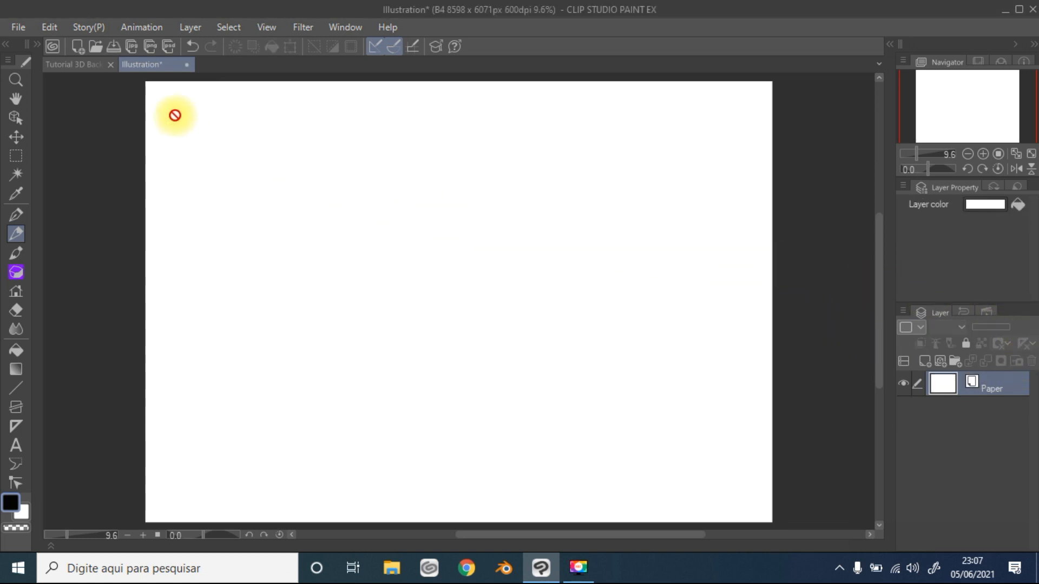
Copy the 3D folder from the Tutorial 3D Background document into the Illustration canvas
click(69, 66)
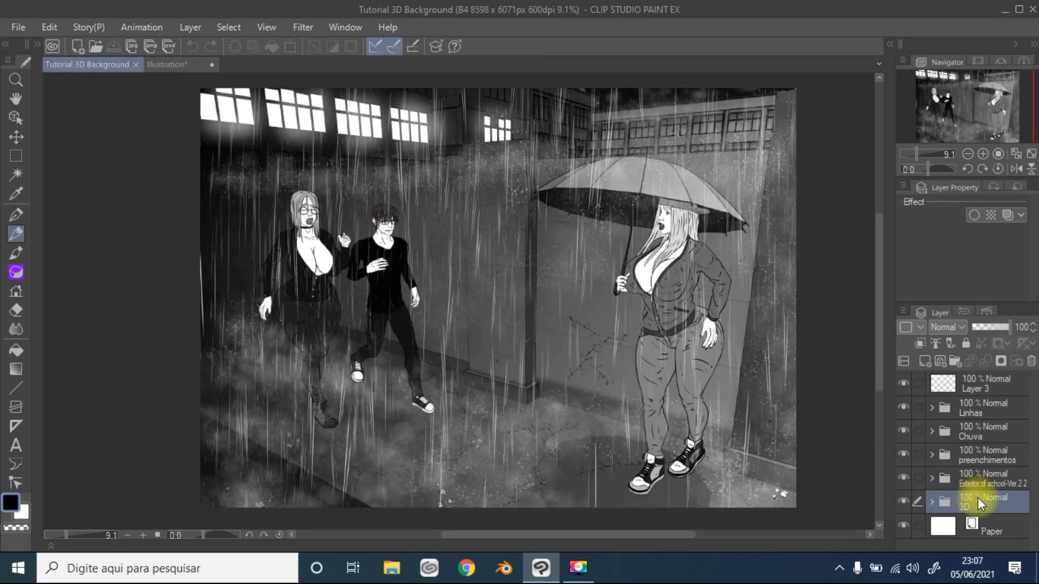
key(ctrl+c)
click(156, 68)
key(ctrl+v)
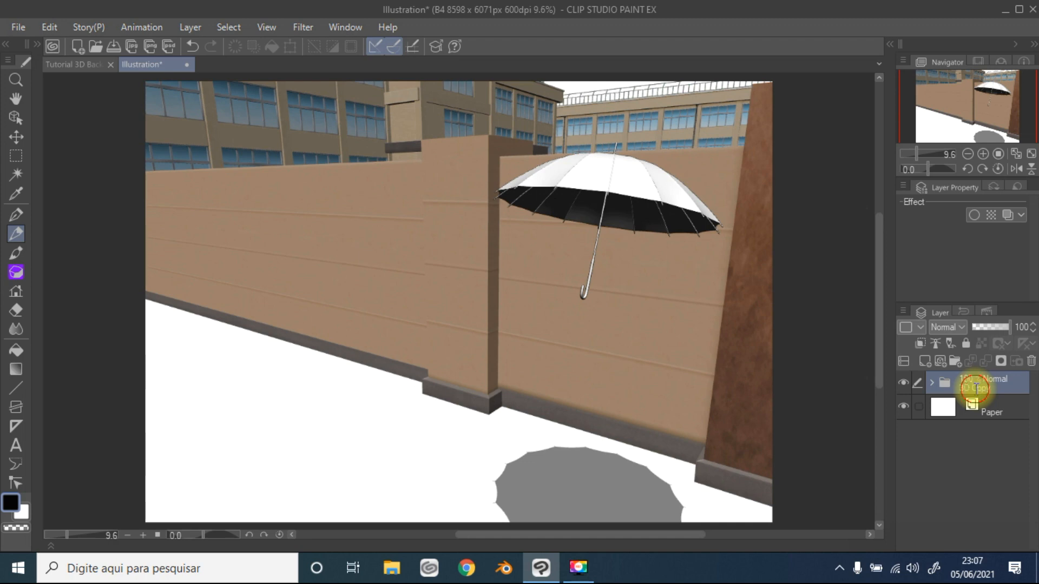
Rename the pasted folder as 3D raster
double_click(973, 387)
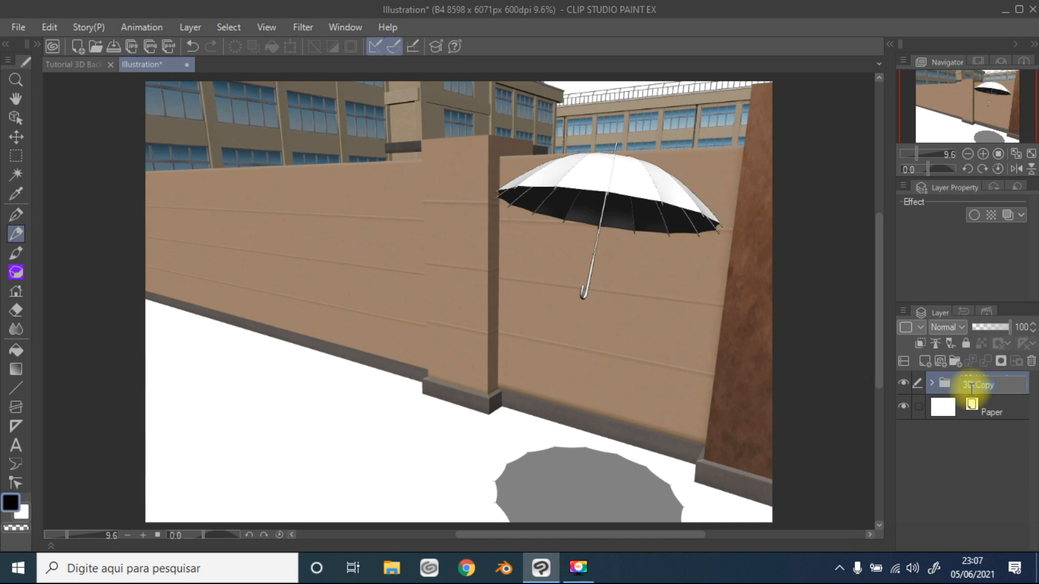
key(Right)
key(BackSpace)
key(BackSpace)
key(BackSpace)
key(BackSpace)
key(BackSpace)
text(raster)
key(Return)
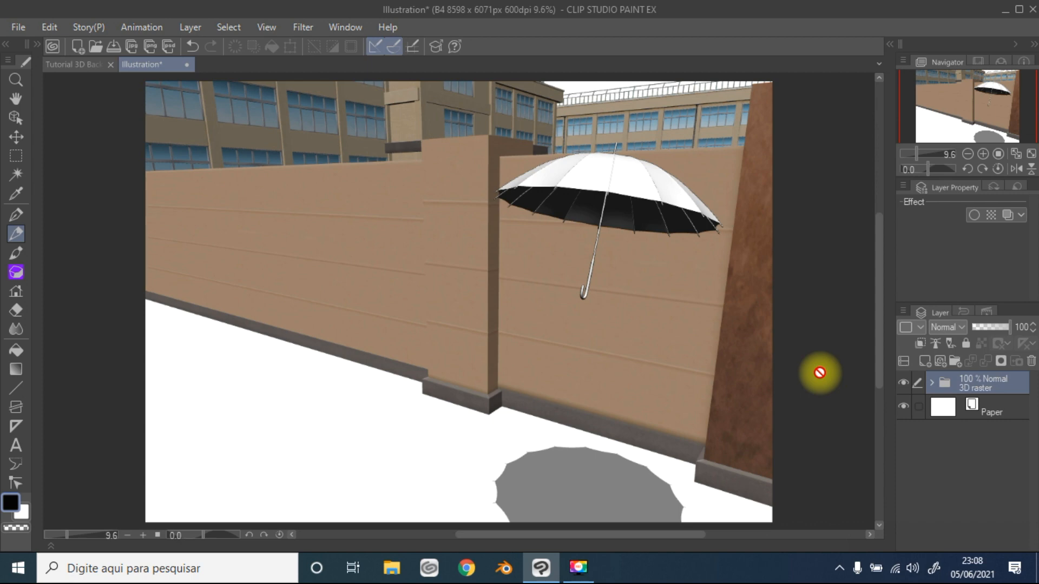
Expand the 3D raster folder, check its exterior 3D layer with the Object tool, and hide the folder
click(930, 384)
click(1018, 410)
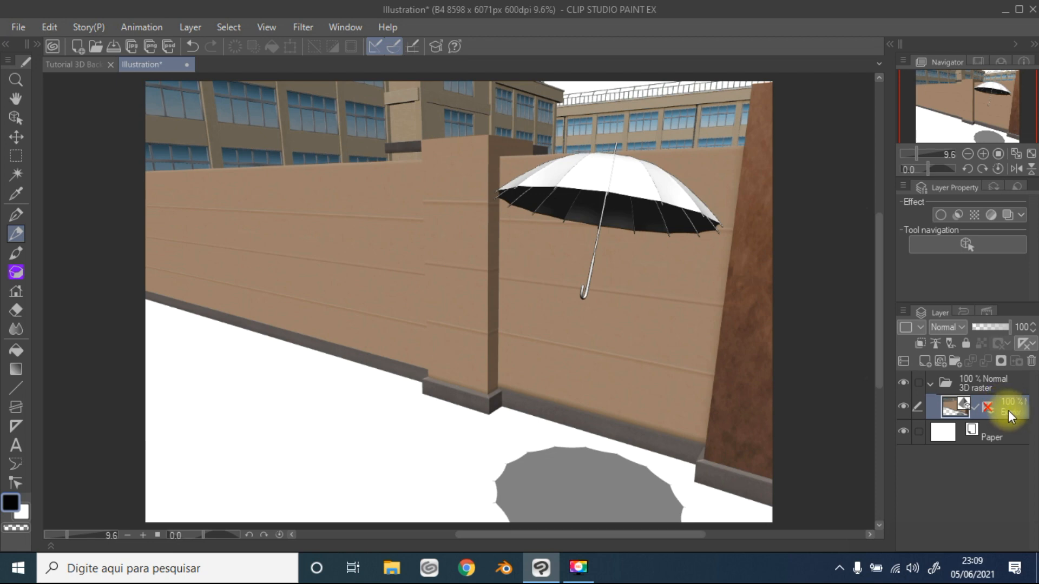
click(16, 118)
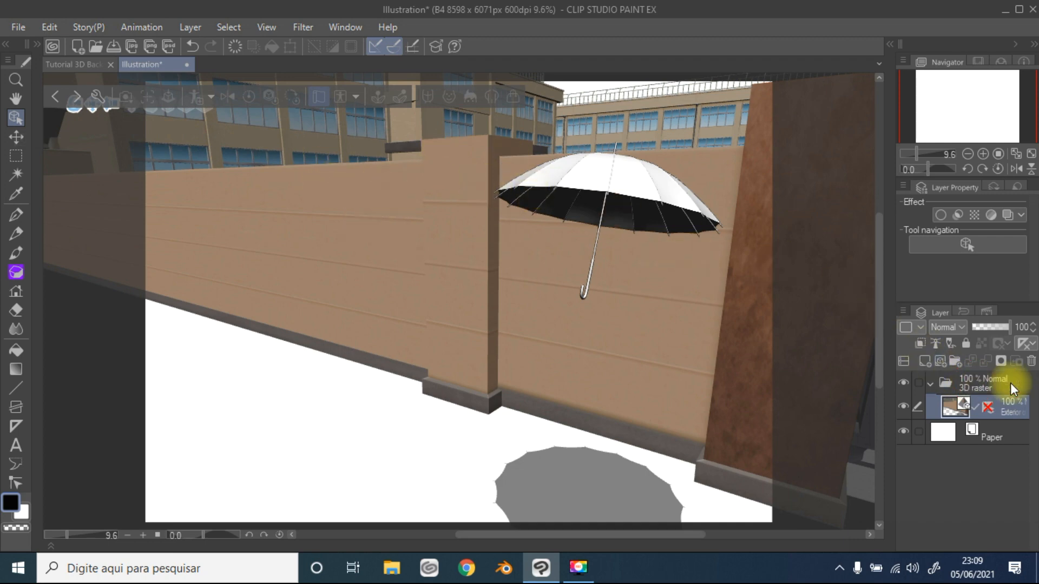
click(981, 383)
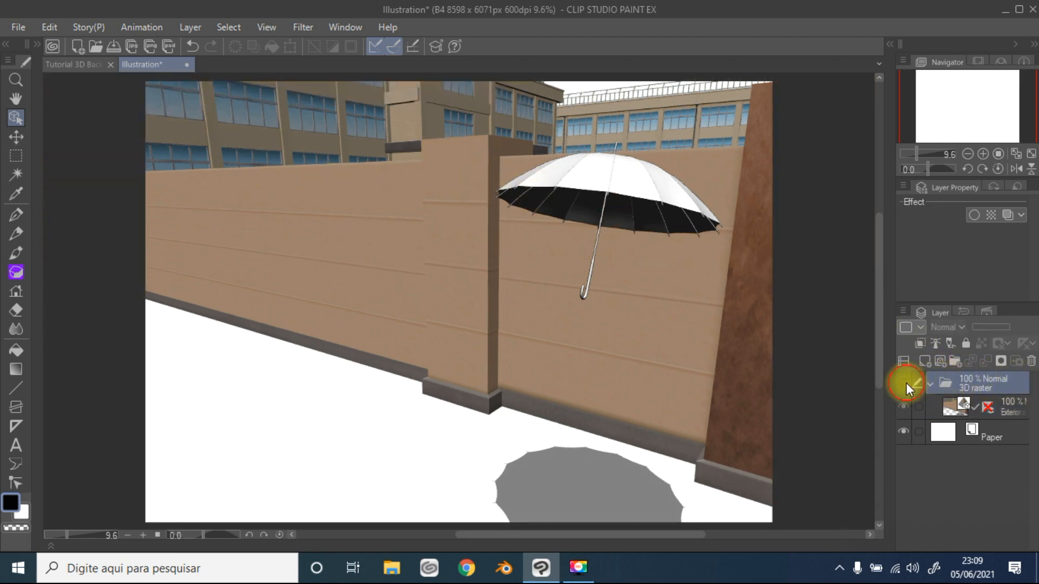
click(904, 383)
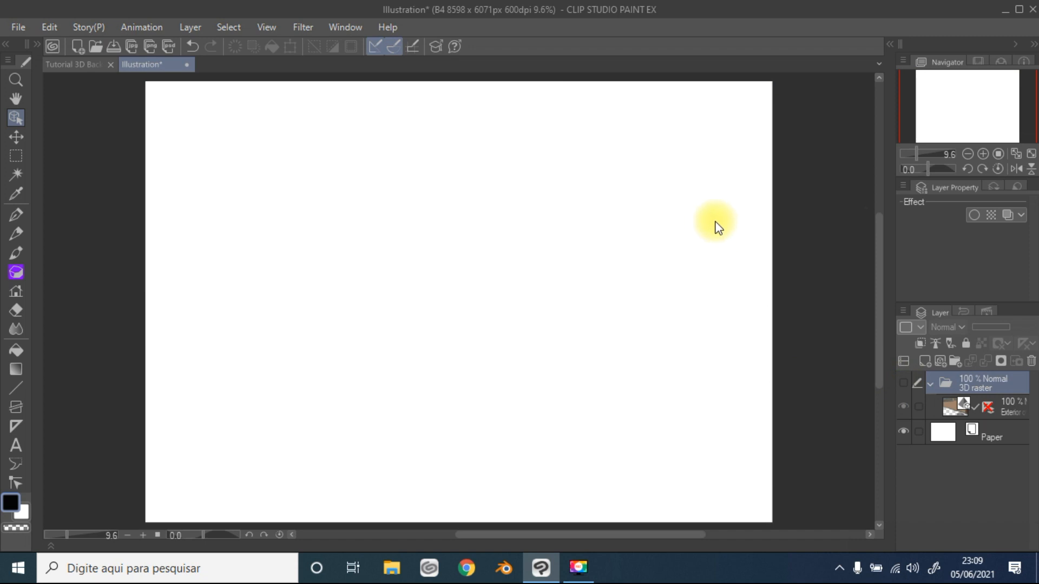
Browse the 3D background materials for school facilities and select Exterior of school-Ver.2
click(888, 44)
click(736, 115)
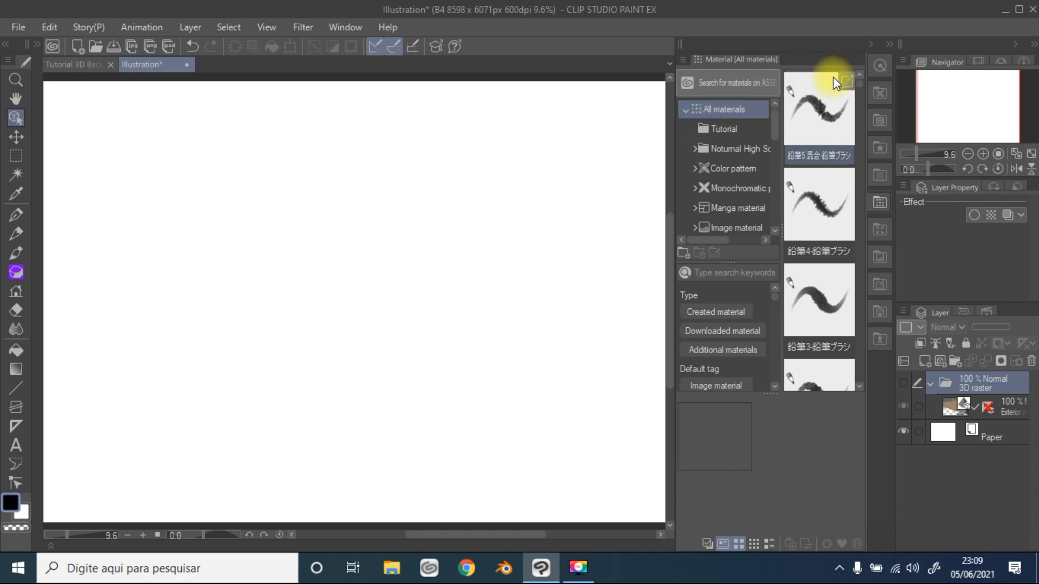
click(889, 46)
click(887, 46)
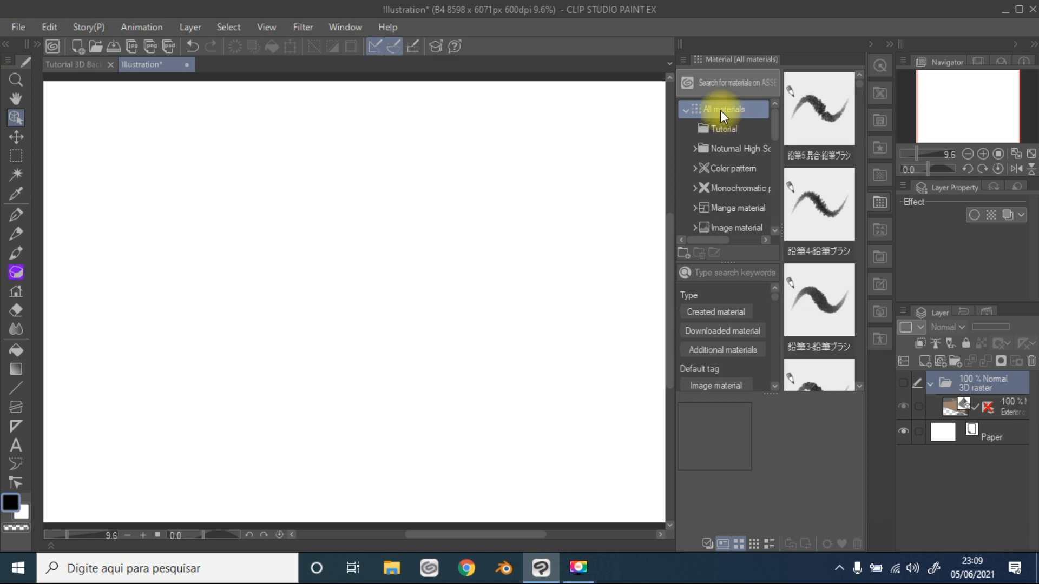
scroll(735, 151, down, 3)
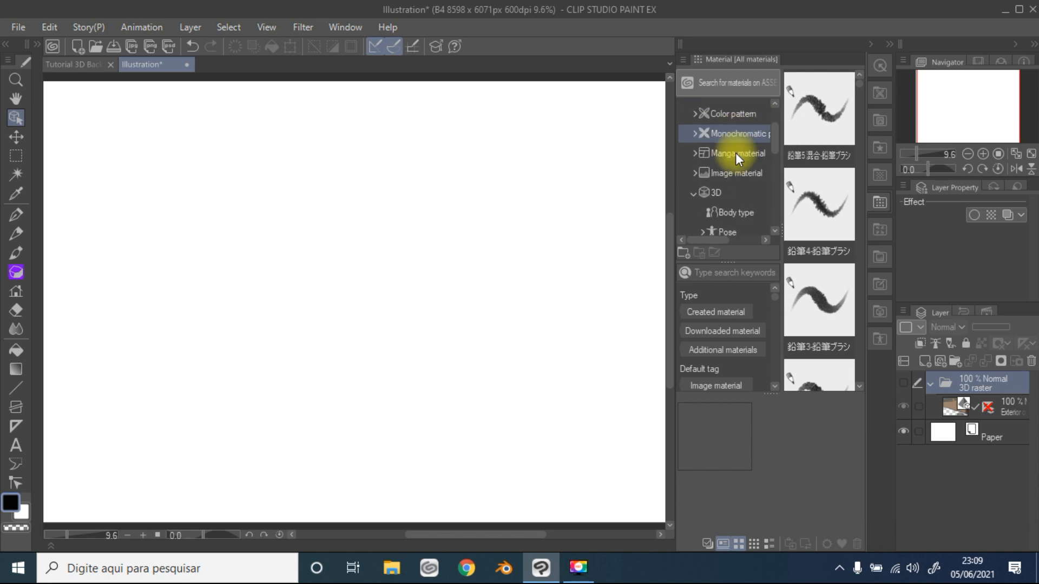
click(723, 141)
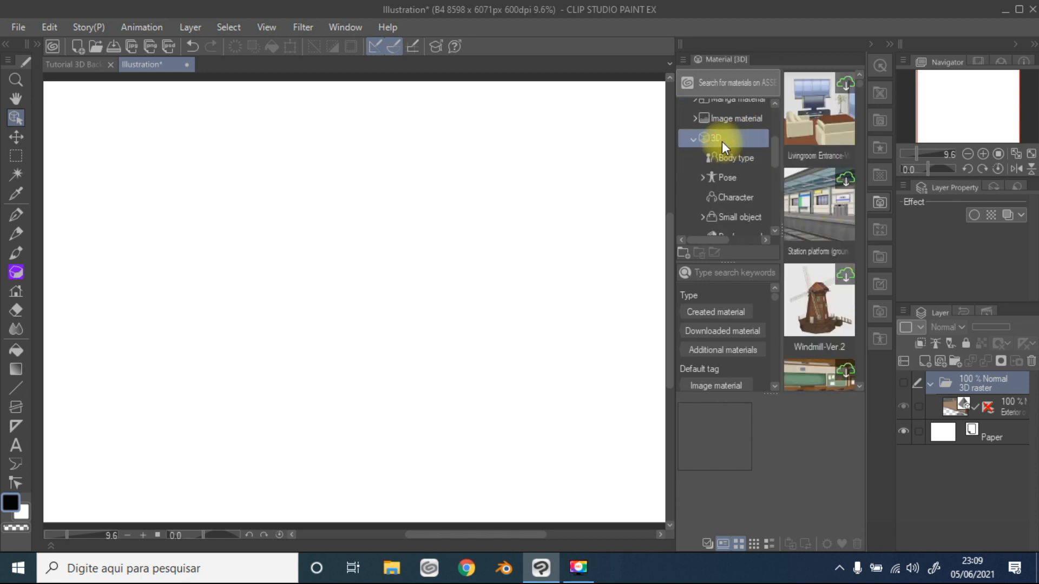
scroll(737, 155, down, 3)
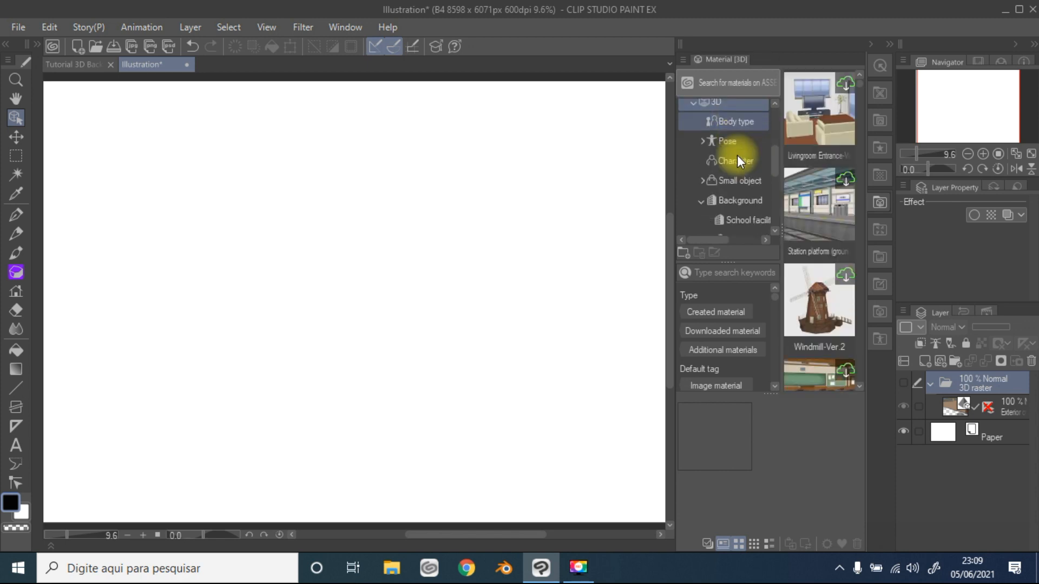
scroll(808, 149, down, 3)
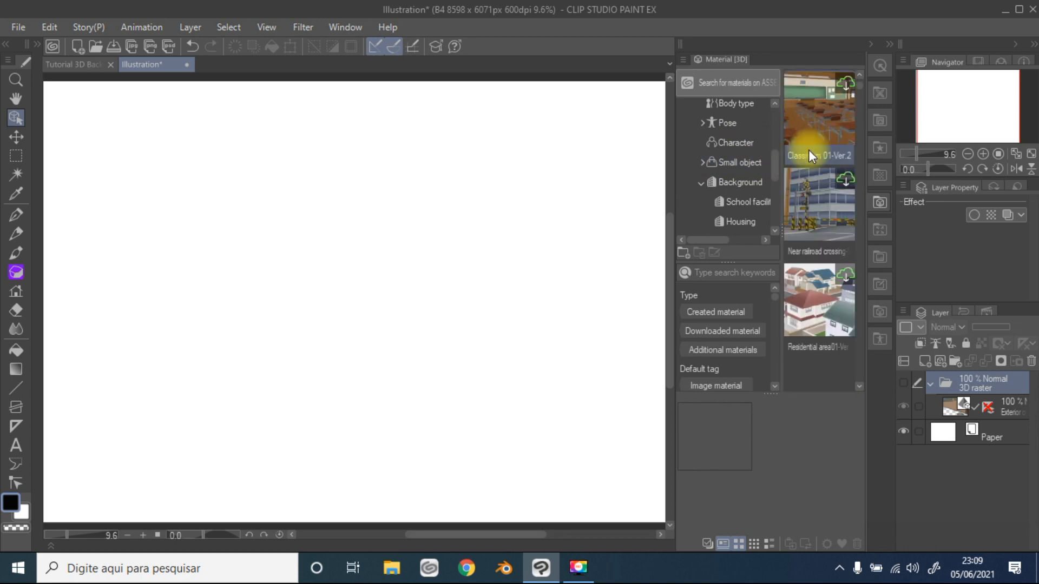
click(748, 188)
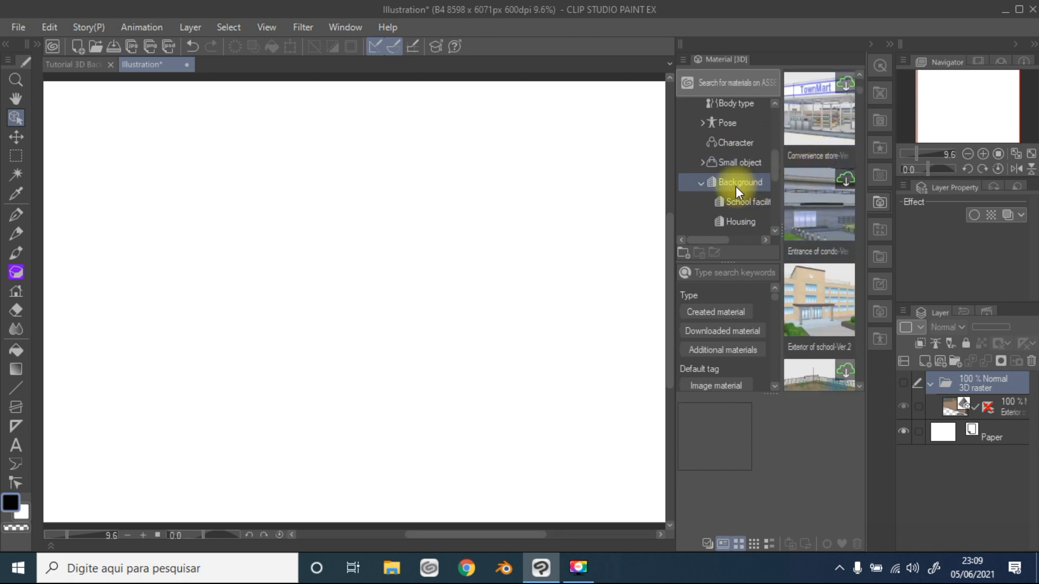
click(735, 198)
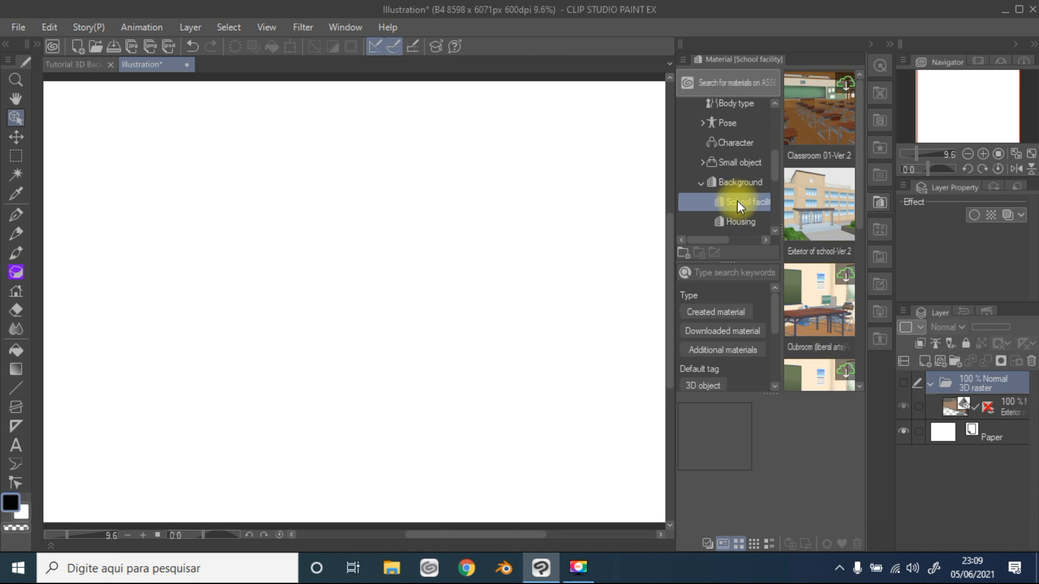
scroll(737, 201, down, 5)
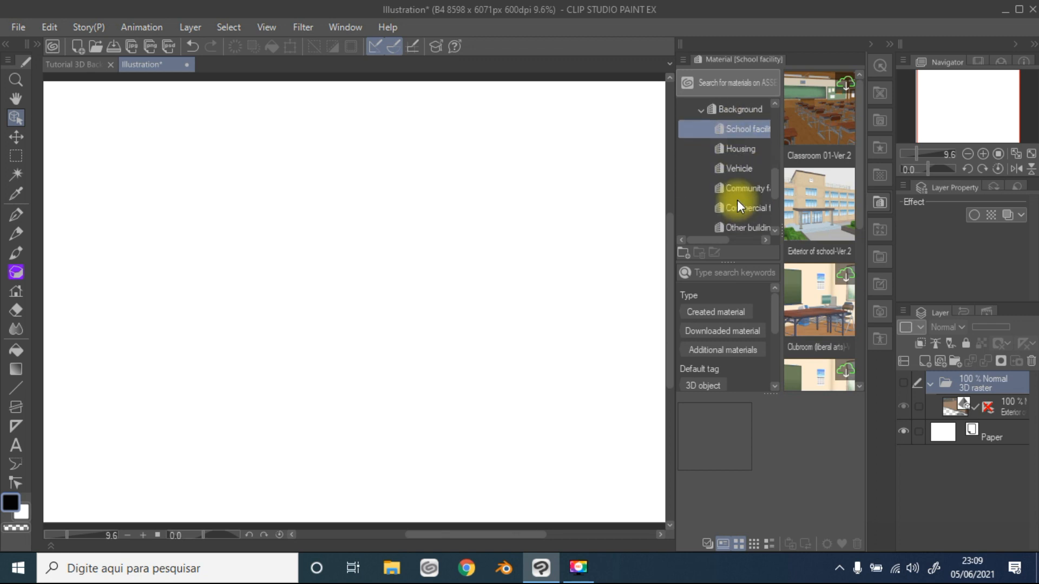
scroll(737, 199, up, 4)
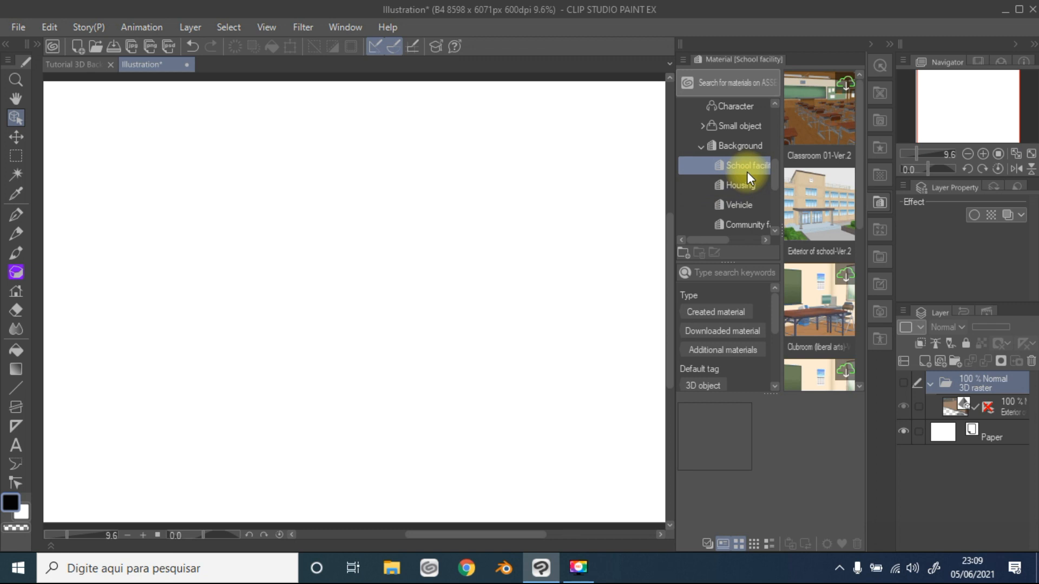
click(814, 195)
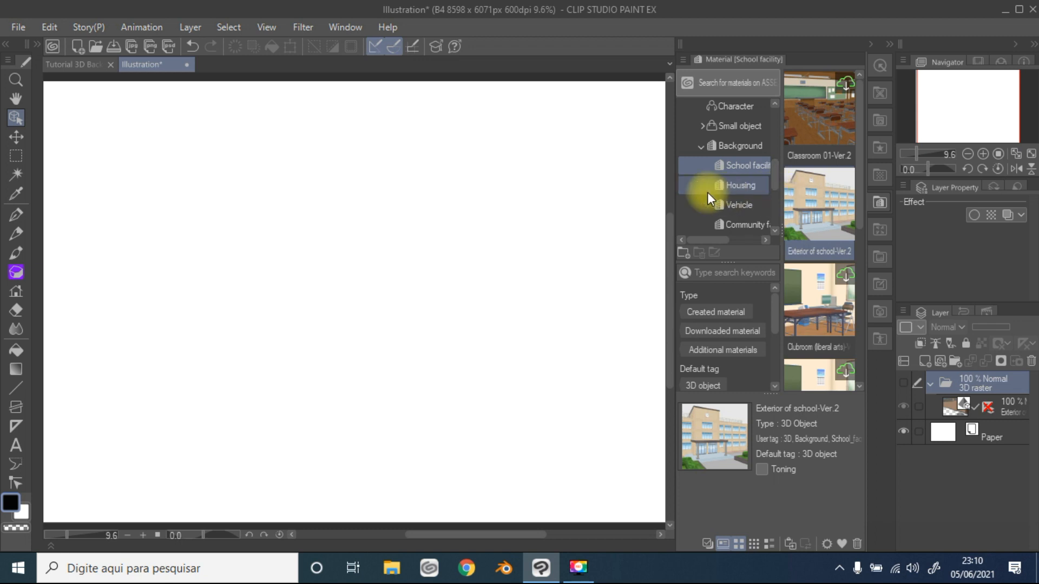
Place the Exterior of school-Ver.2 model on the Illustration canvas as a new 3D layer
drag(675, 192, 678, 193)
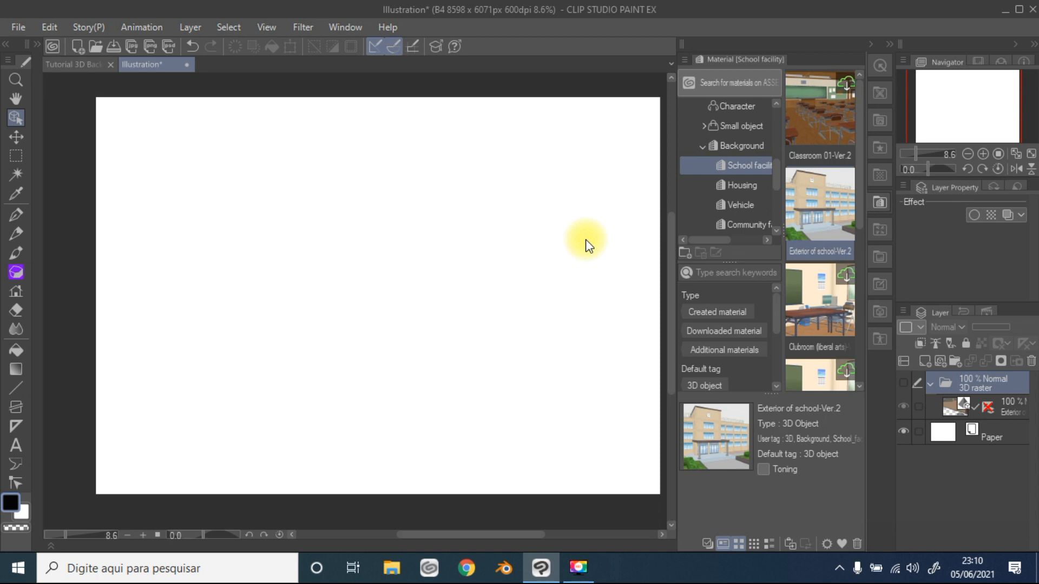
key(space)
drag(585, 240, 553, 250)
drag(826, 189, 453, 266)
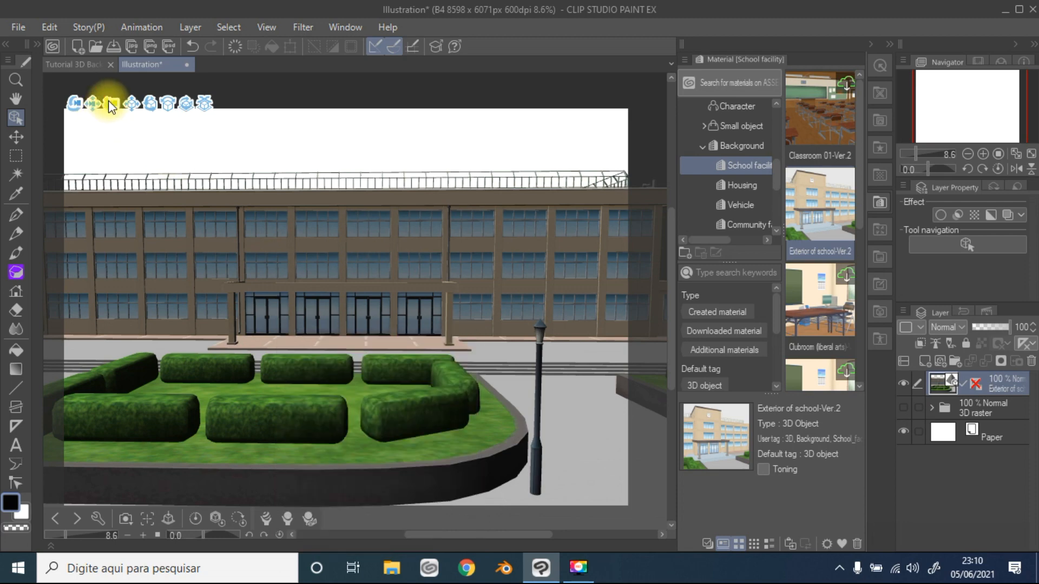
Pull the camera back and orbit it to an elevated view of the school and sports field, and collapse the material library
click(110, 102)
mouse_move(114, 87)
mouse_down()
mouse_move(118, 100)
mouse_move(121, 81)
mouse_up()
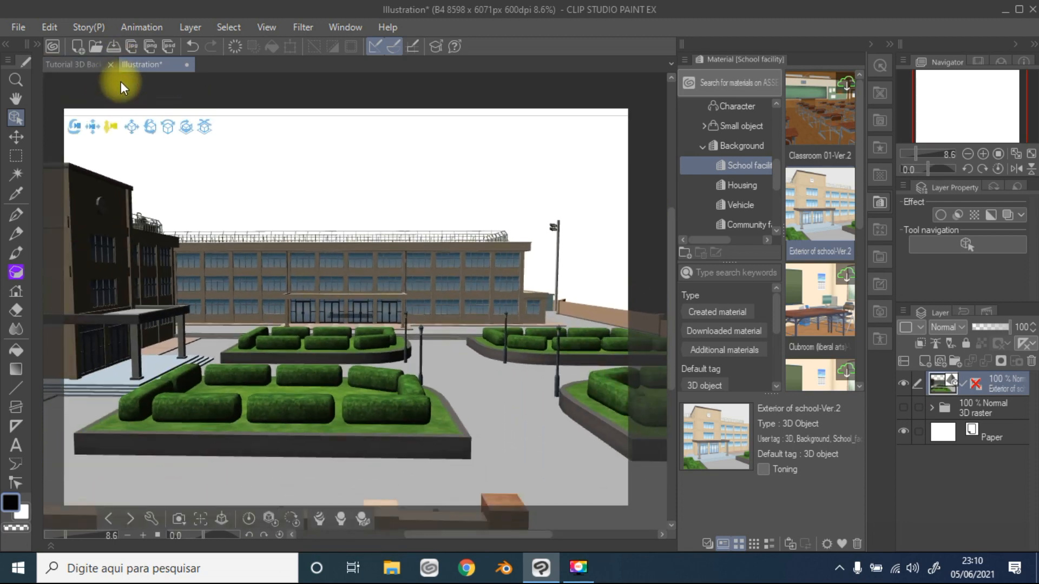
drag(86, 127, 194, 244)
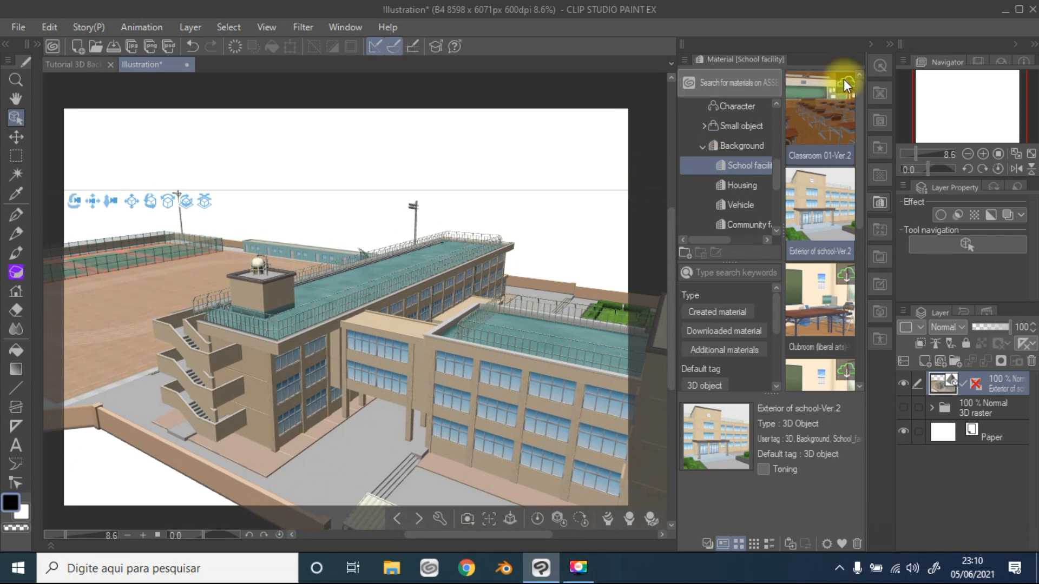
click(888, 40)
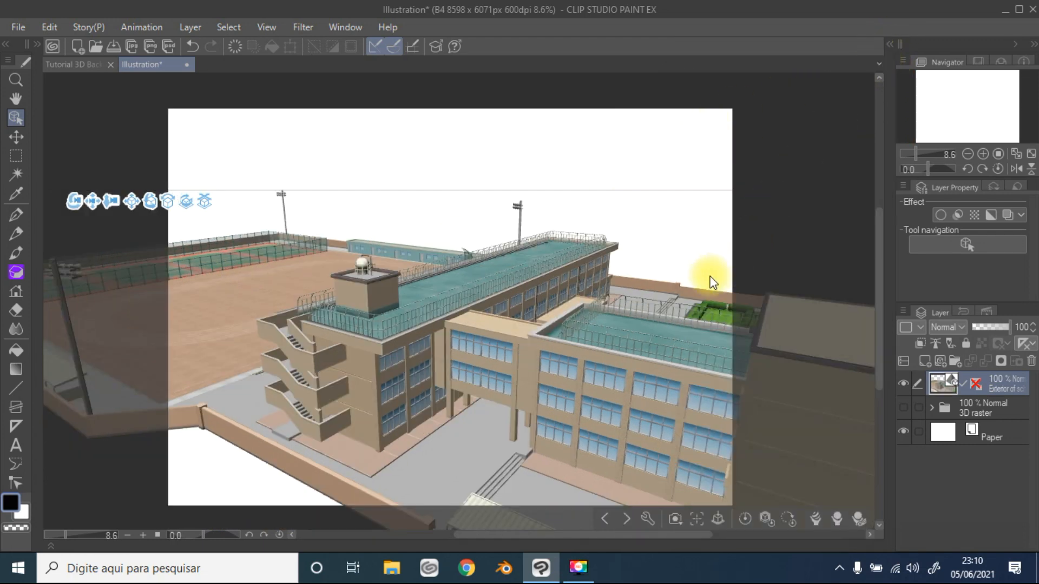
drag(107, 204, 174, 234)
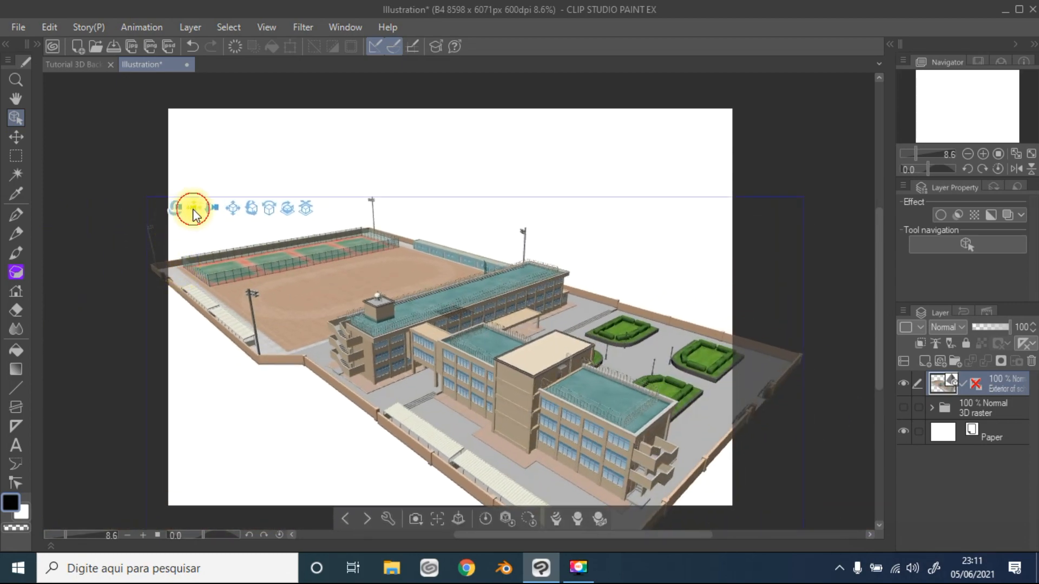
Bring the camera round to the front courtyard at a closer distance, then try moving the school model upward and undo that move
drag(196, 215, 82, 164)
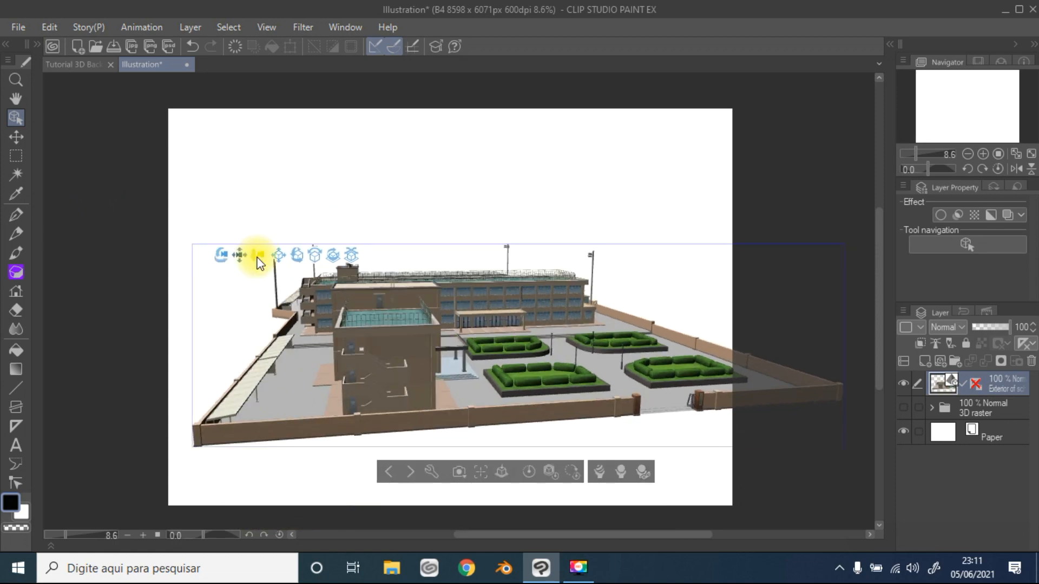
drag(256, 259, 284, 264)
mouse_move(185, 252)
mouse_down()
mouse_move(245, 262)
mouse_move(253, 274)
mouse_move(202, 281)
mouse_move(185, 252)
mouse_move(227, 249)
mouse_move(152, 247)
mouse_move(164, 268)
mouse_move(190, 262)
mouse_up()
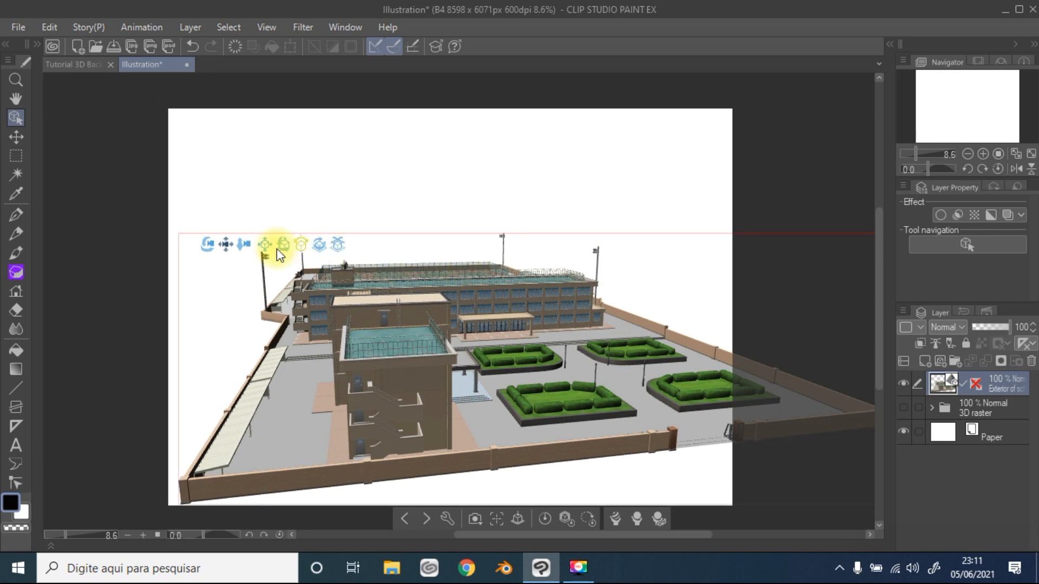
drag(269, 247, 271, 220)
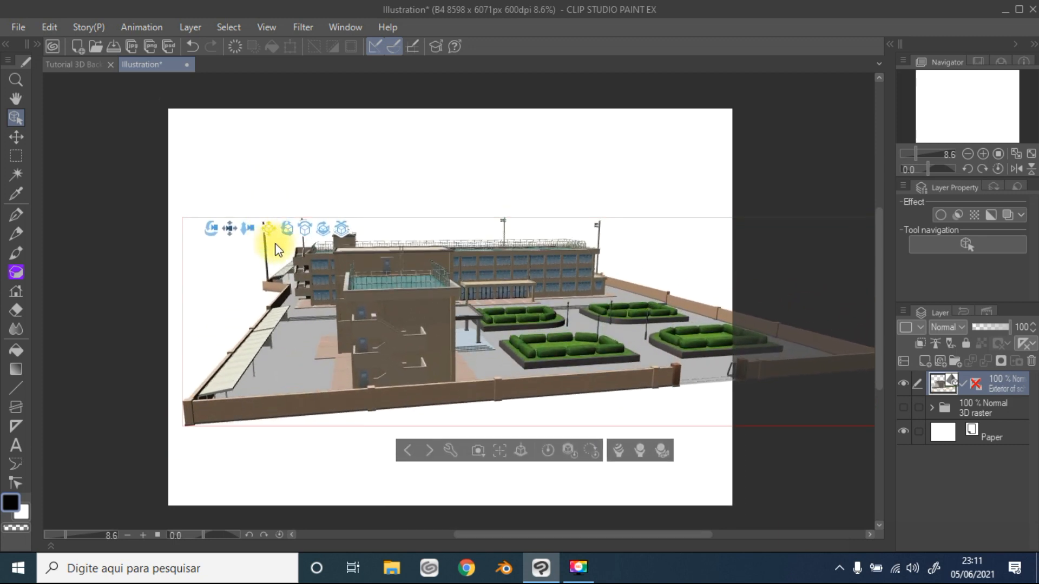
key(ctrl+z)
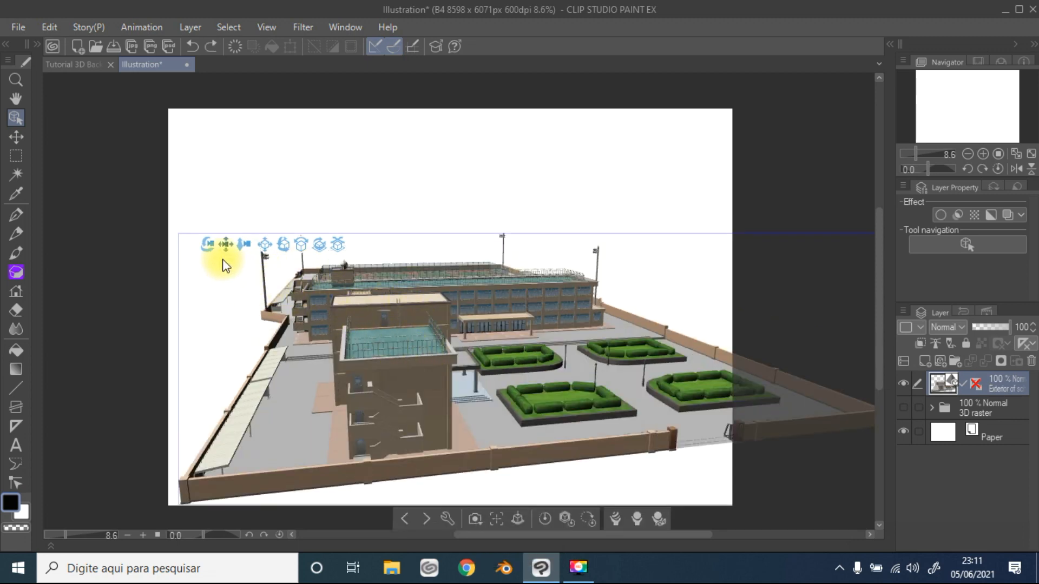
Orbit and pan the camera around the school through an overhead view, returning to an elevated front view of the courtyard
drag(209, 250, 237, 252)
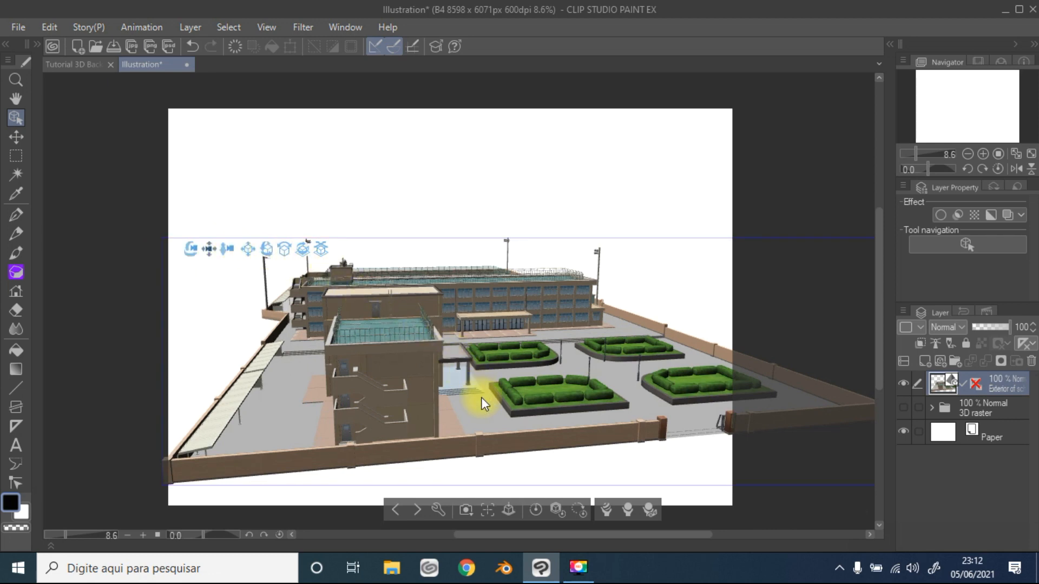
mouse_move(195, 251)
mouse_down()
mouse_move(304, 220)
mouse_move(385, 271)
mouse_move(239, 282)
mouse_move(165, 268)
mouse_move(169, 225)
mouse_move(180, 261)
mouse_move(247, 256)
mouse_move(189, 269)
mouse_up()
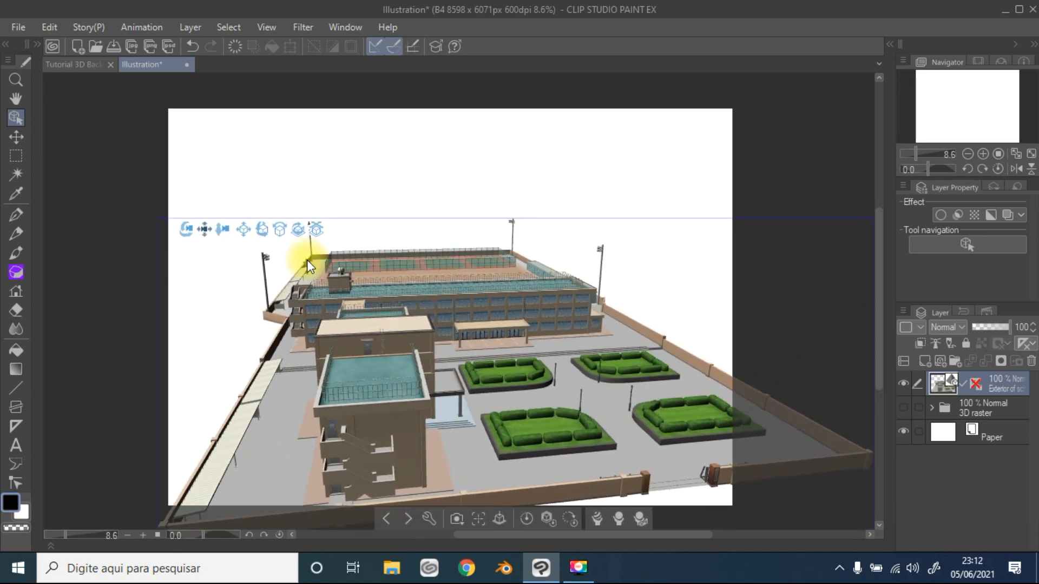
drag(188, 233, 468, 309)
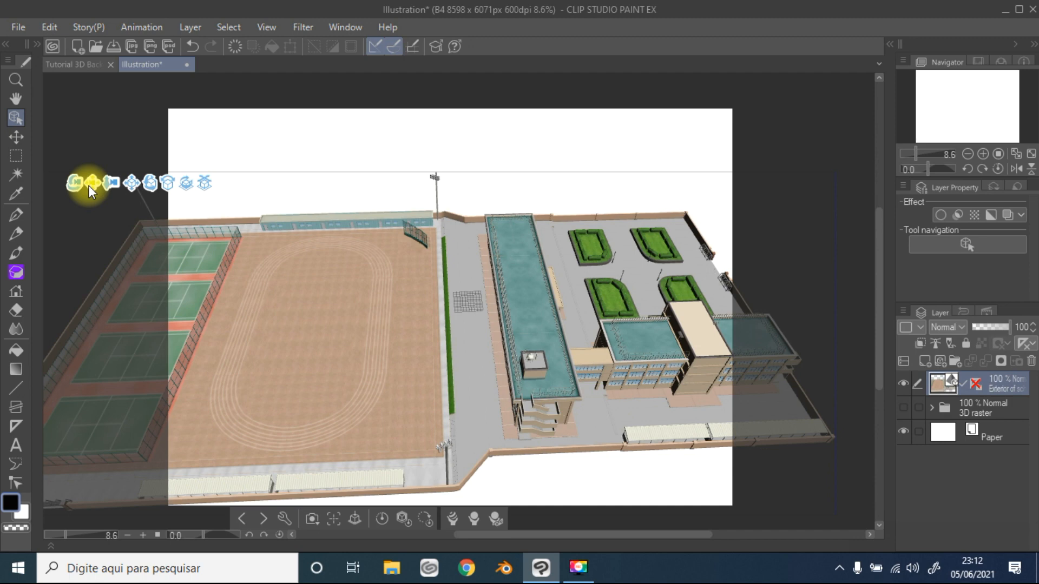
drag(89, 186, 14, 169)
mouse_move(80, 156)
mouse_down()
mouse_move(28, 138)
mouse_move(118, 154)
mouse_move(102, 163)
mouse_move(42, 128)
mouse_move(70, 142)
mouse_up()
drag(226, 204, 147, 180)
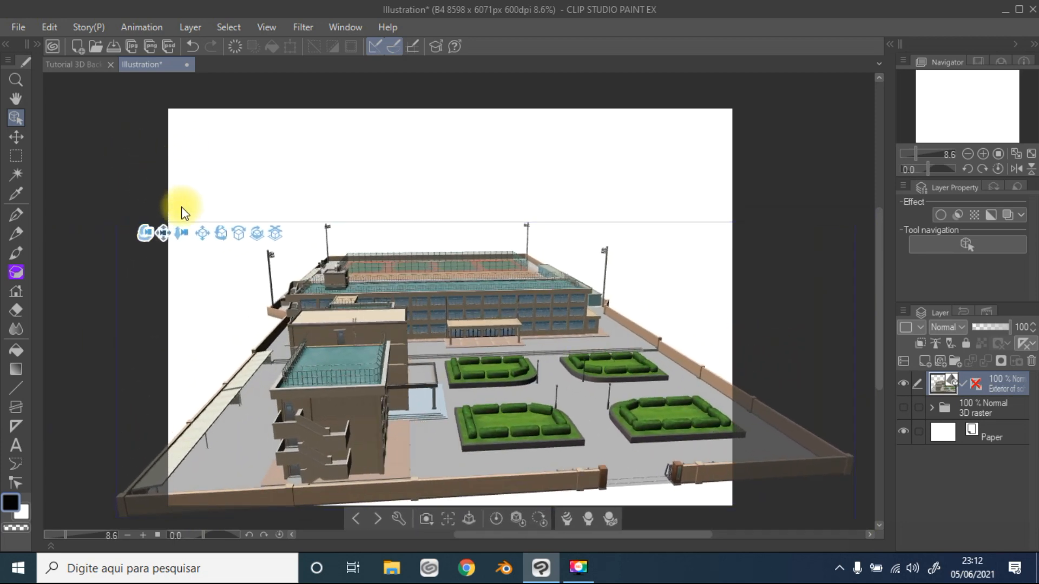
drag(167, 232, 159, 203)
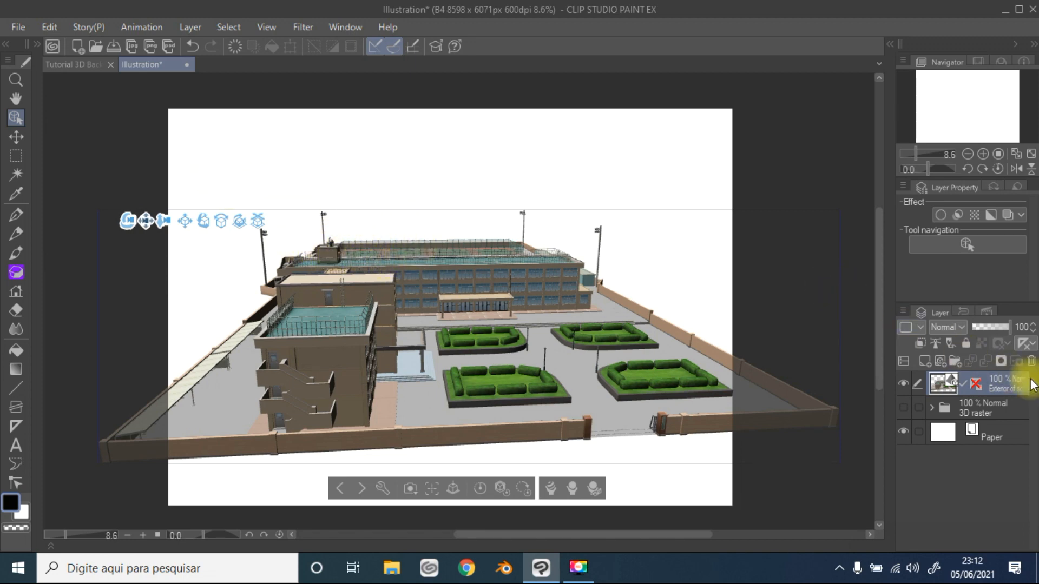
Delete the newly placed school exterior layer and make the 3D raster folder visible
click(1031, 361)
click(560, 227)
click(904, 383)
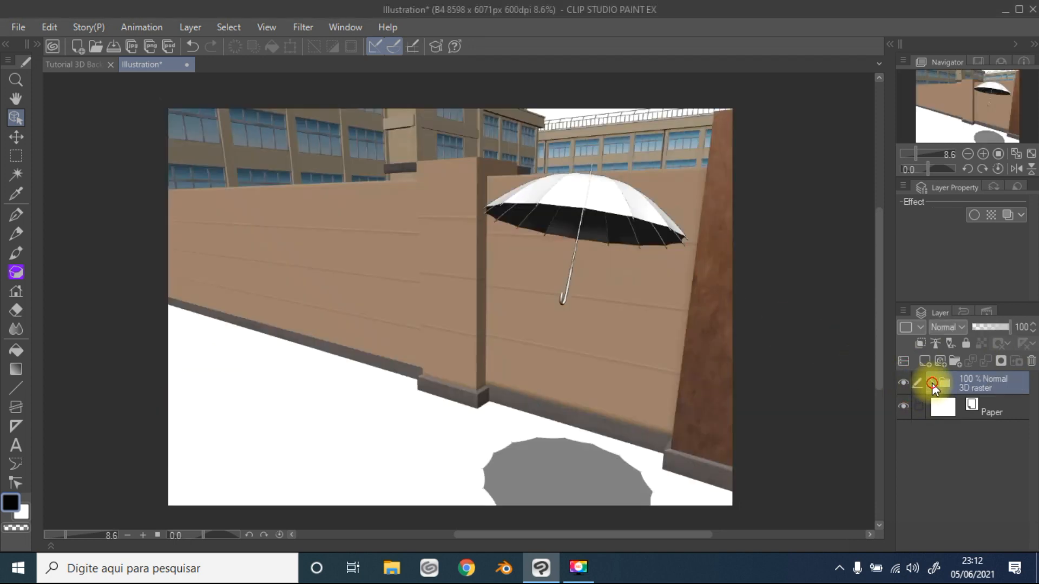
Expand the 3D raster folder, check its exterior 3D layer, and reselect the folder
click(932, 382)
click(952, 402)
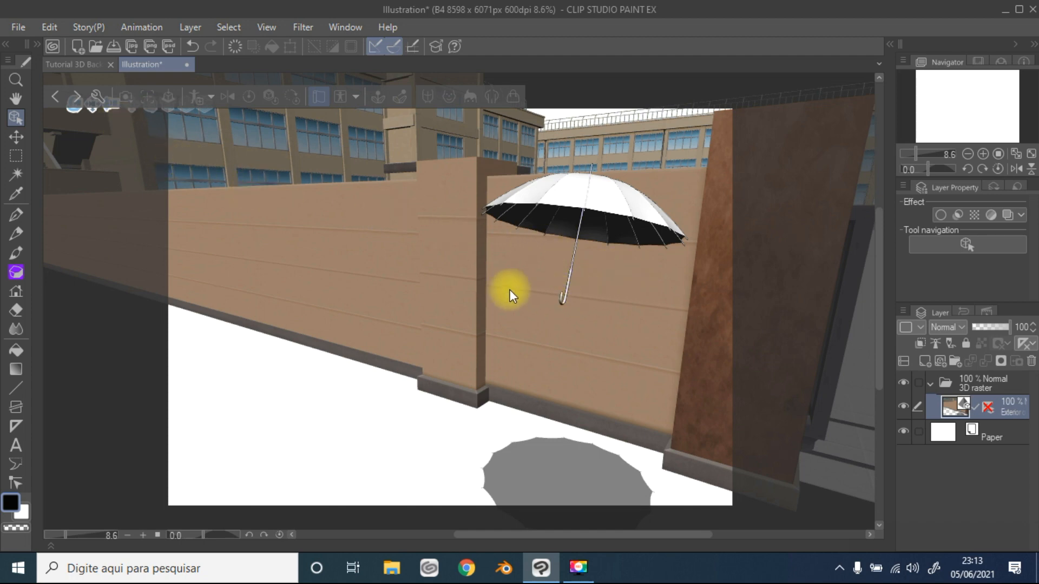
click(969, 384)
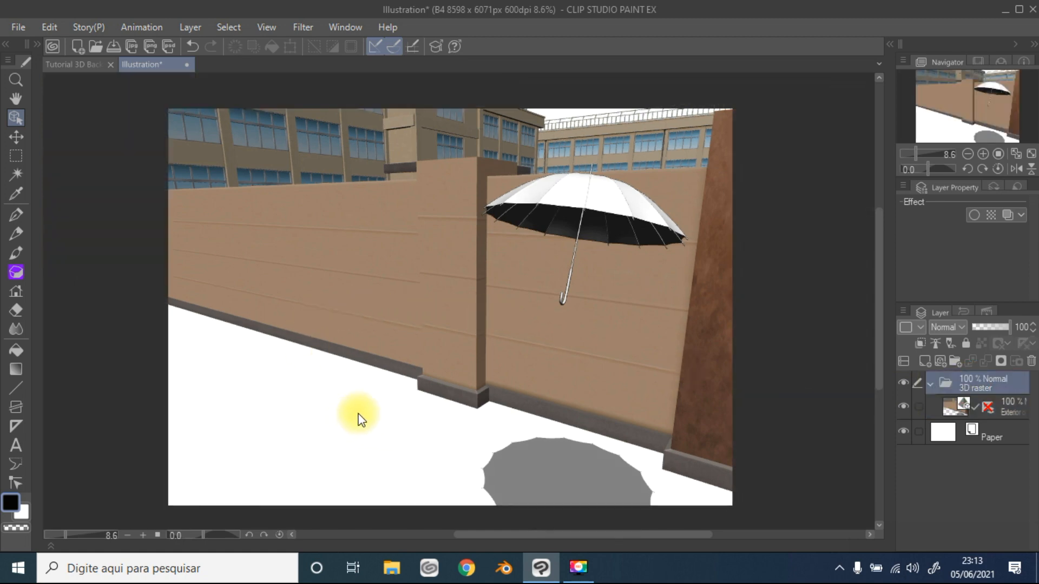
Compare the Illustration's 3D scene with the finished artwork in the Tutorial 3D Background document
click(76, 66)
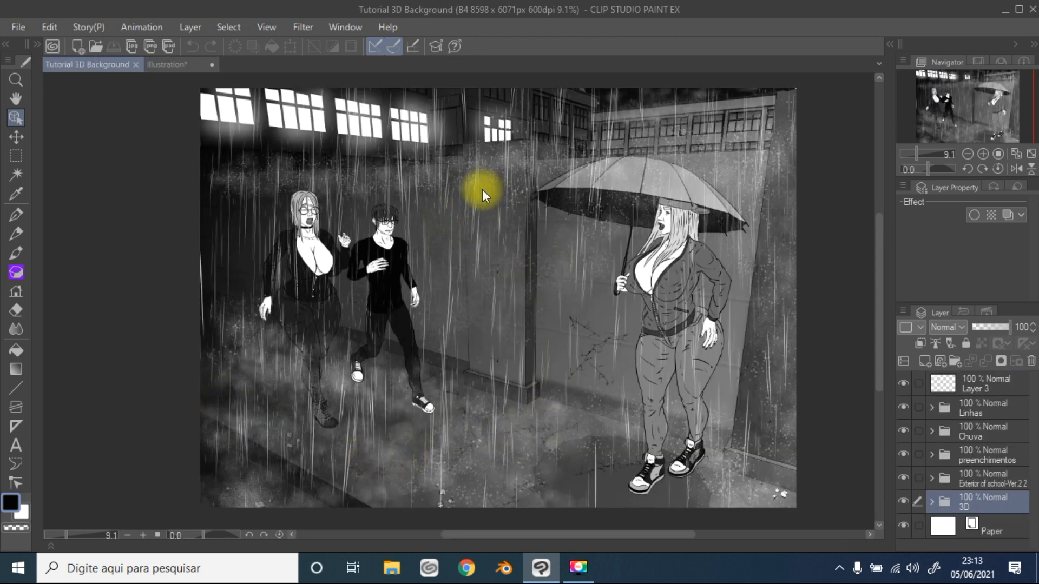
click(177, 65)
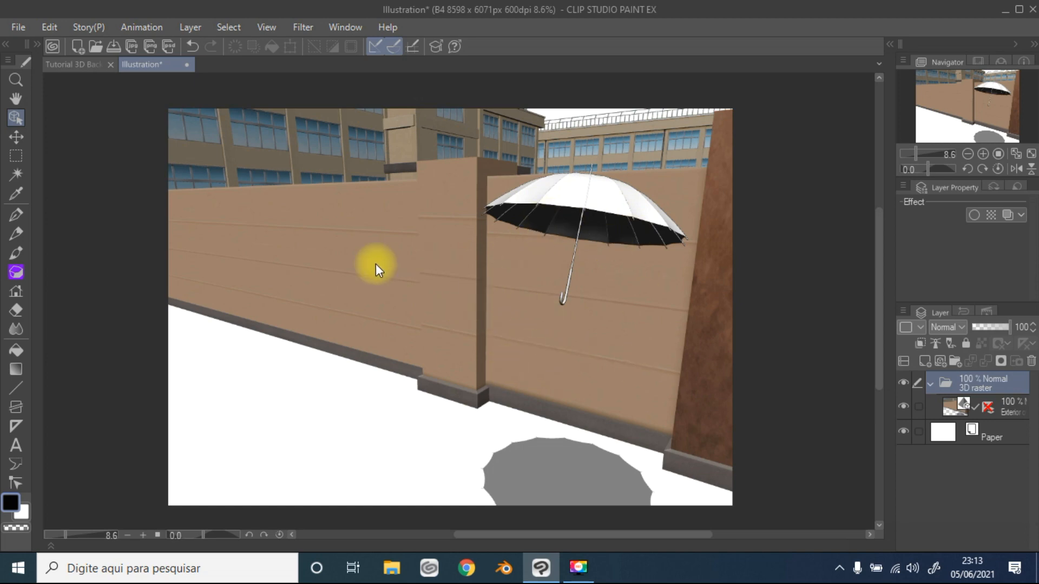
click(68, 66)
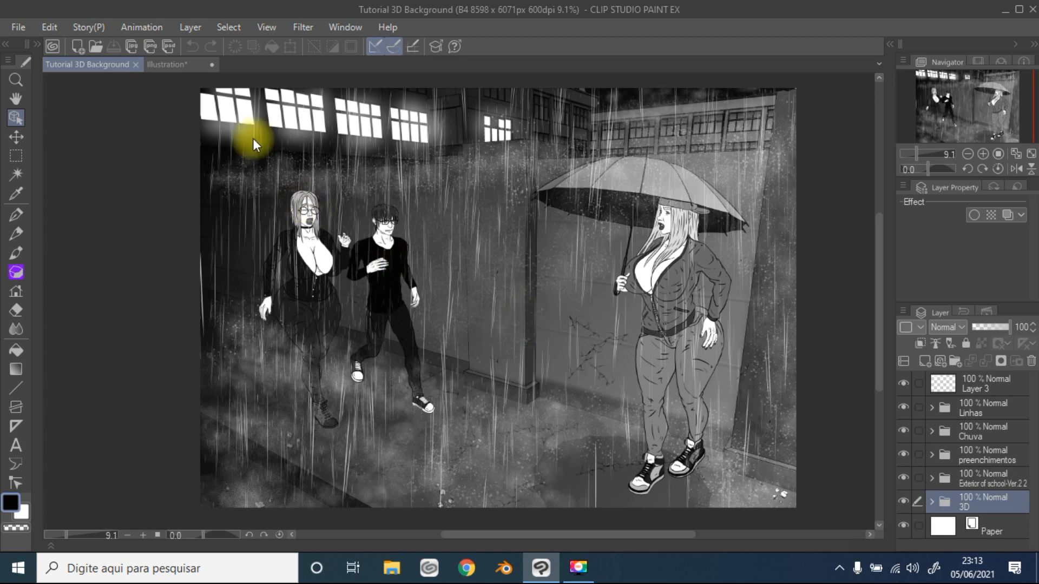
click(181, 67)
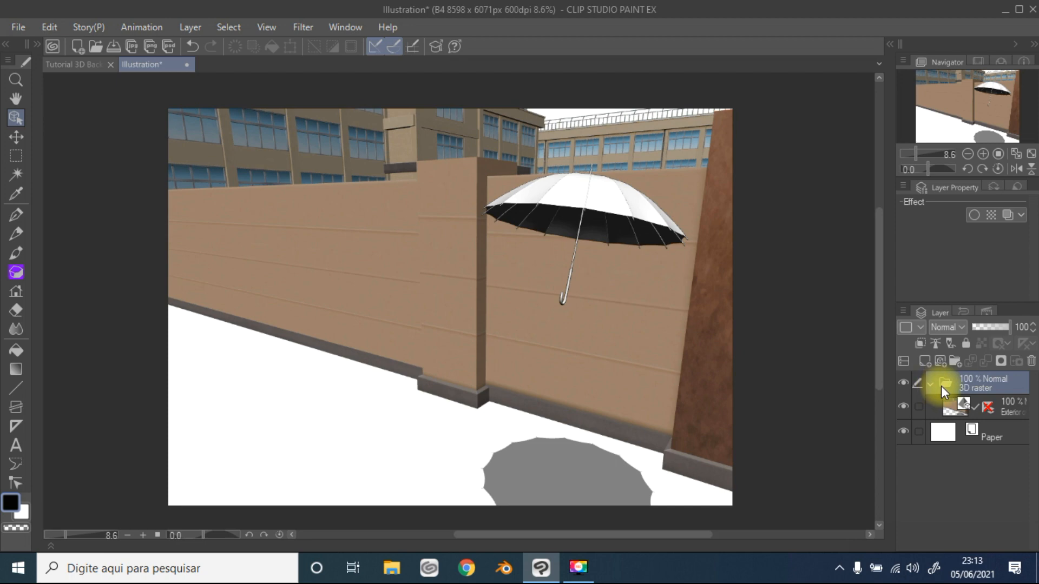
Rasterize the school exterior 3D layer inside the 3D raster folder and reselect the folder
click(1010, 402)
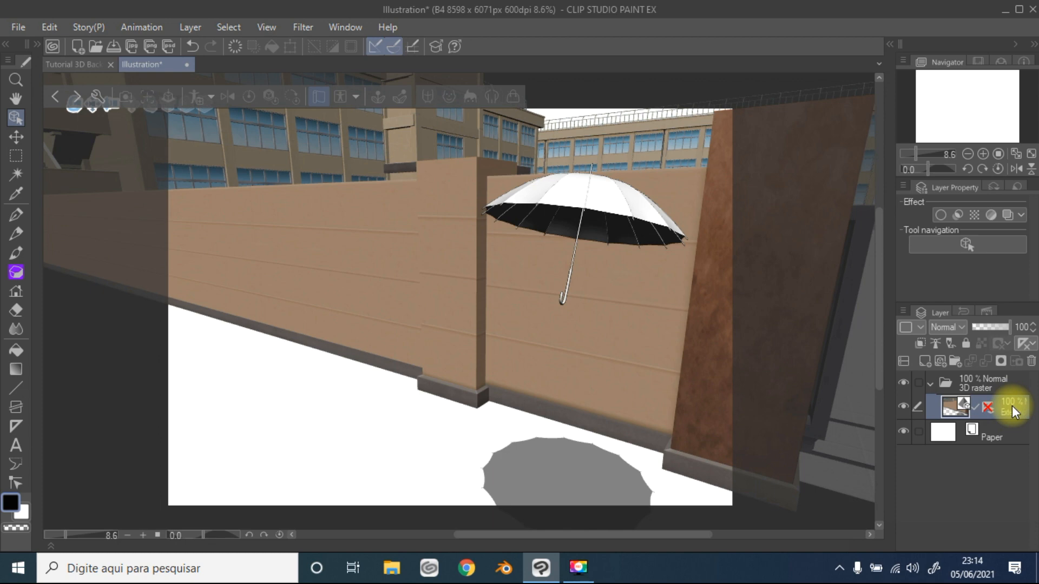
right_click(1012, 409)
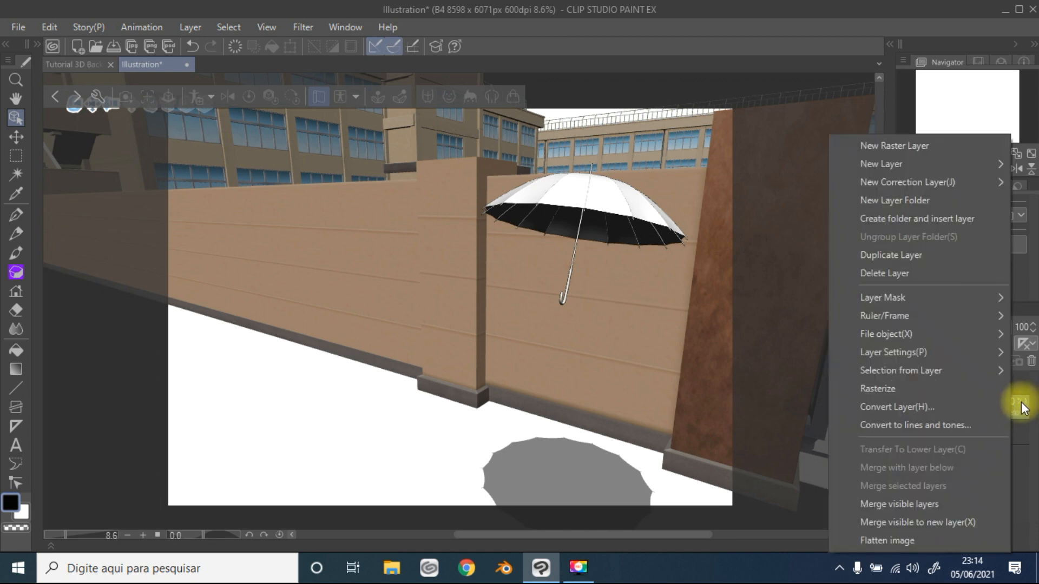
click(893, 389)
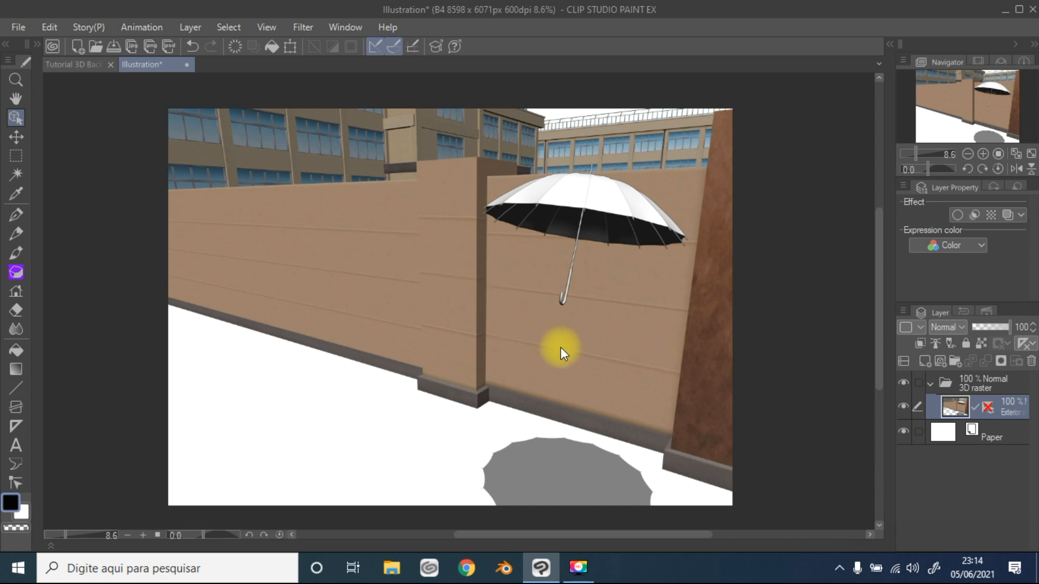
click(983, 385)
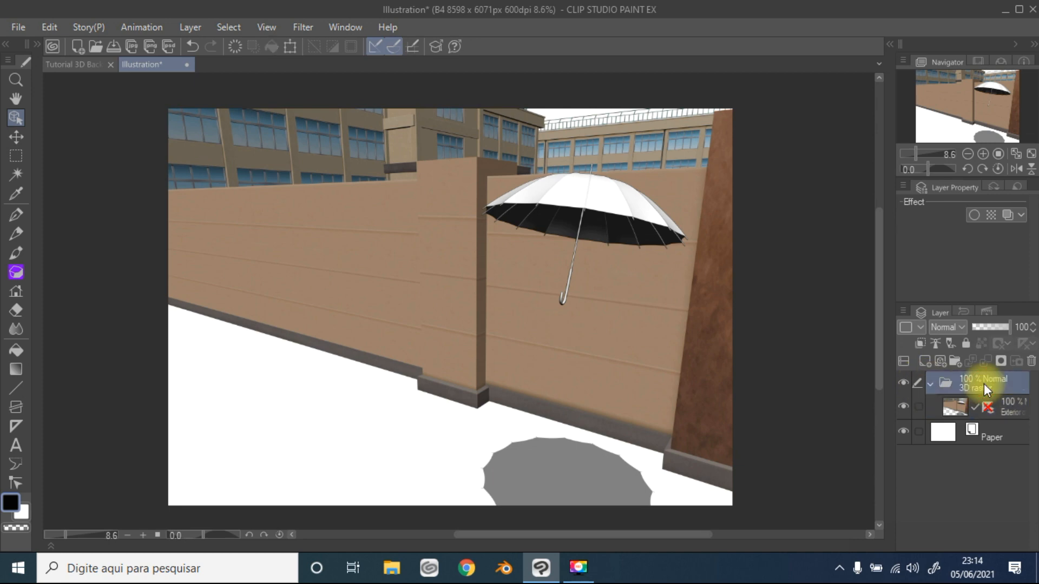
Copy the preenchimentos and Linhas folders from the Tutorial 3D Background document into the Illustration, above the 3D raster folder
click(70, 64)
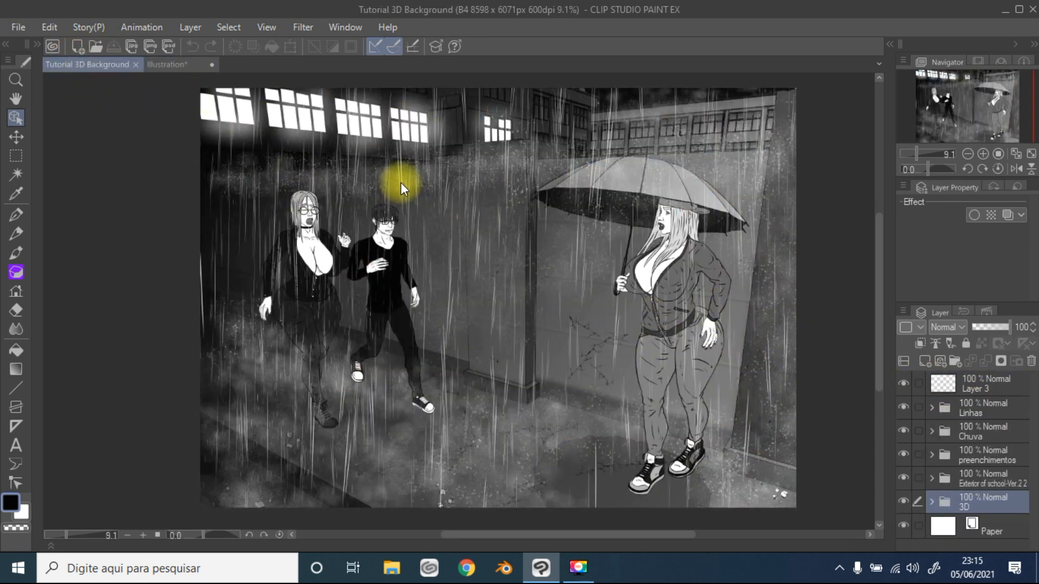
click(982, 453)
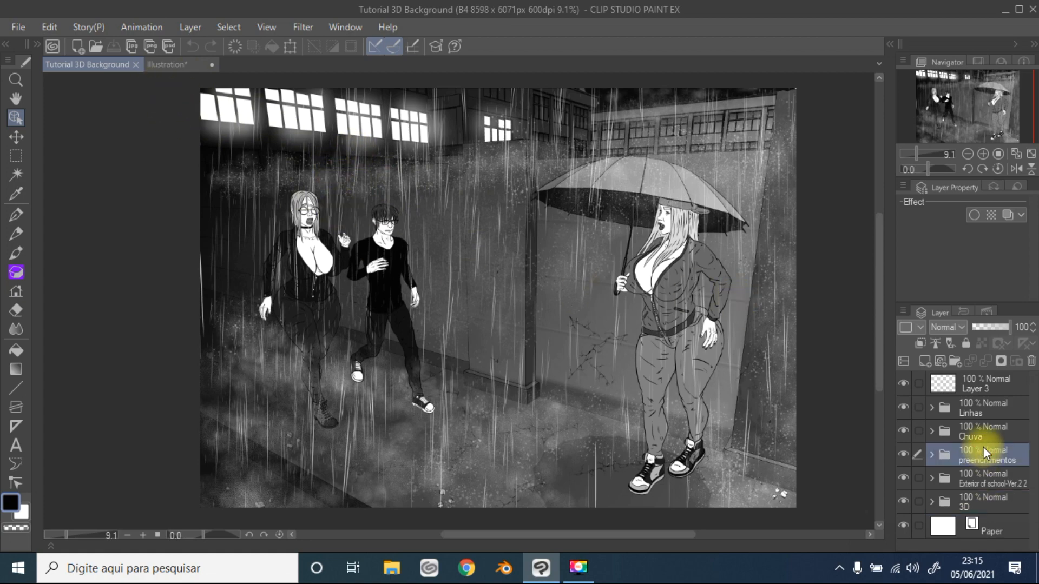
ctrl+click(979, 408)
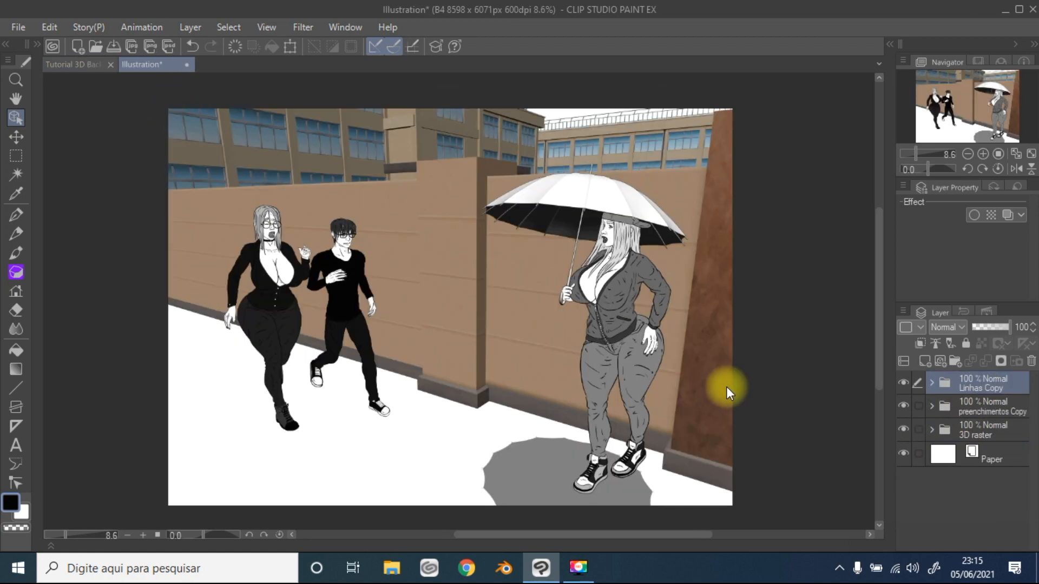
click(981, 428)
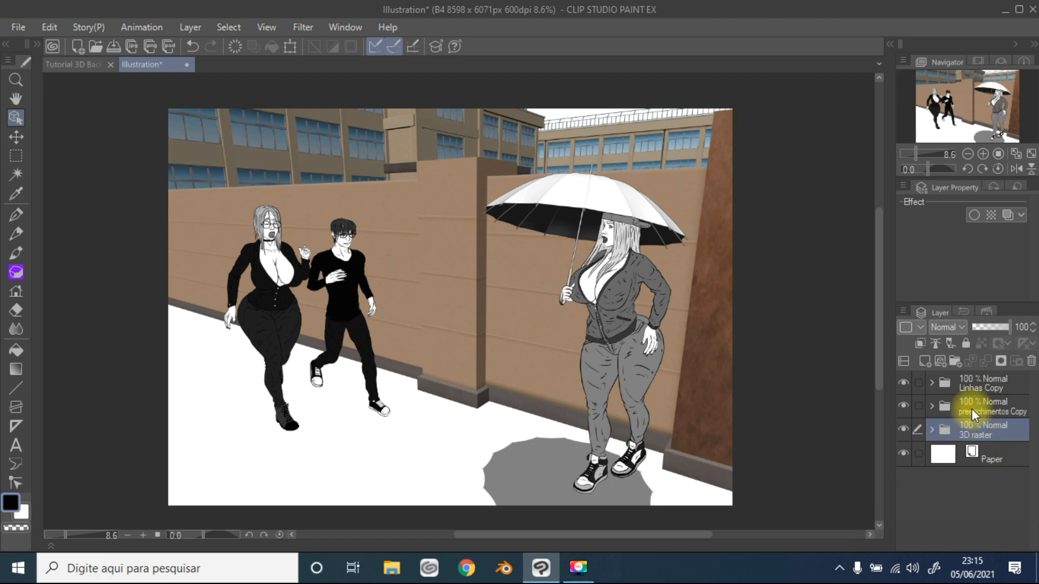
click(971, 408)
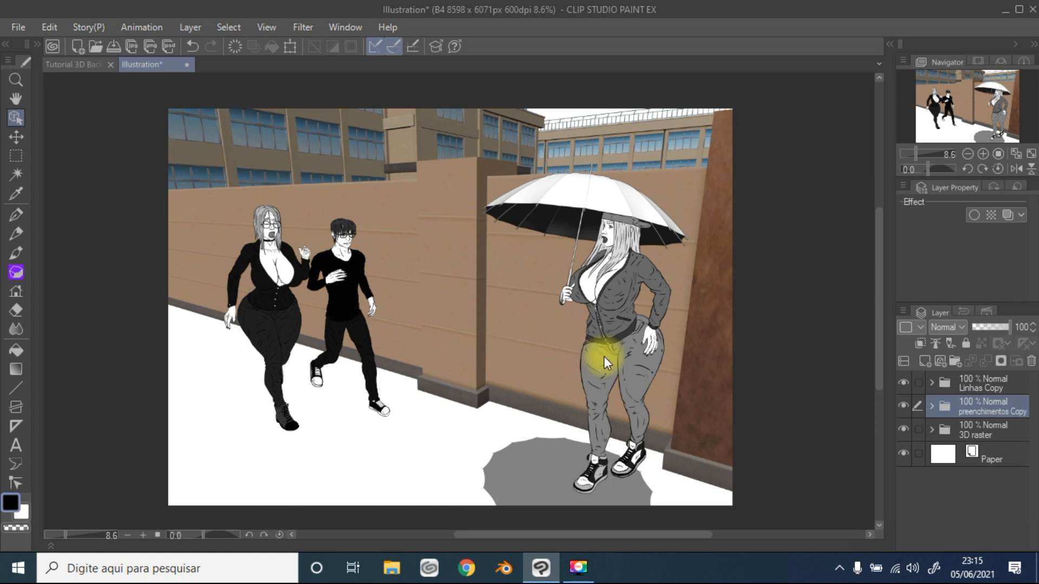
Expand the 3D raster folder, select its exterior layer, and compare the scene with both character folders hidden and shown
click(931, 430)
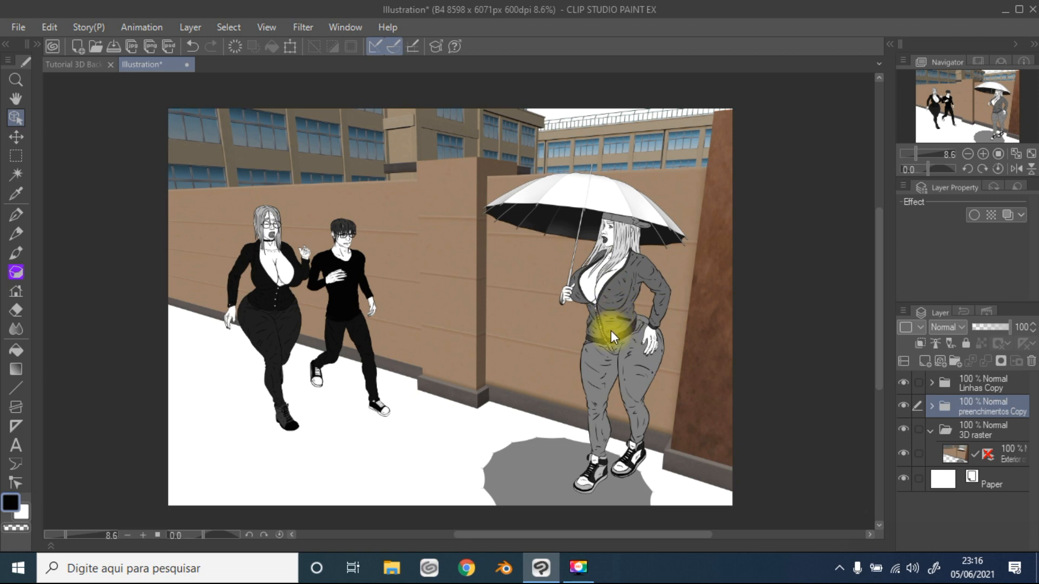
click(955, 454)
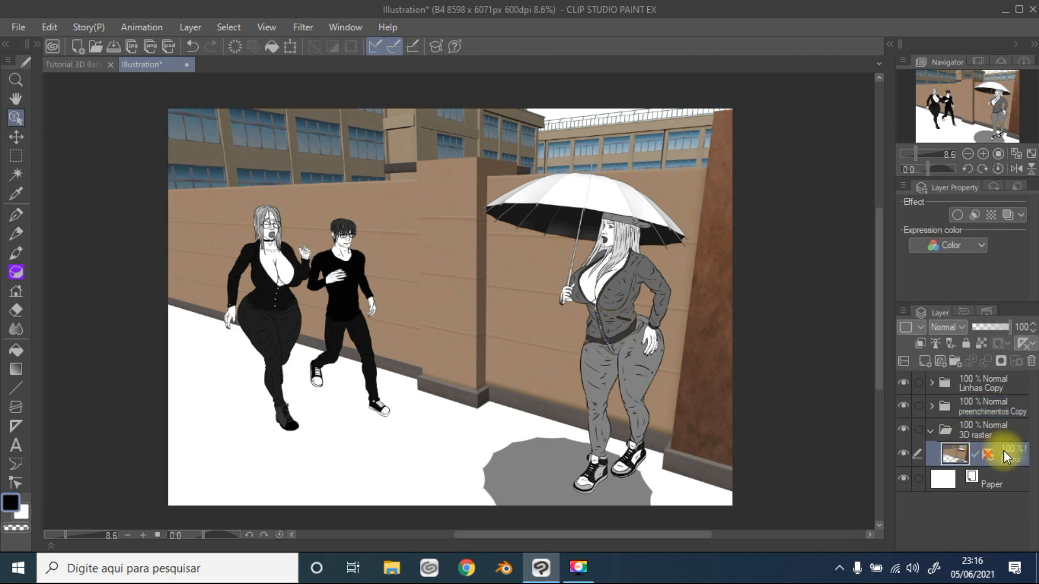
click(952, 430)
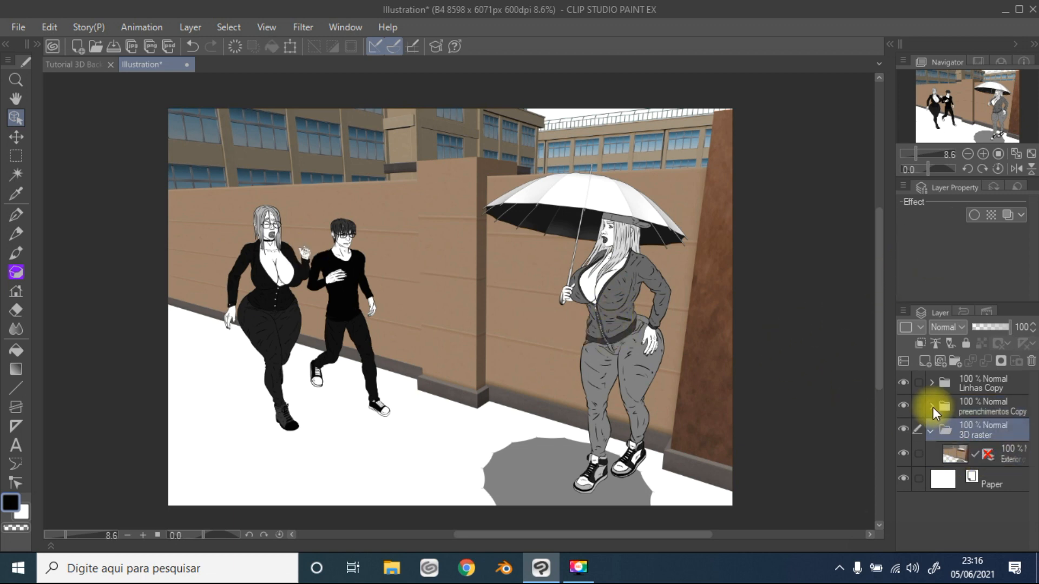
click(905, 405)
click(904, 381)
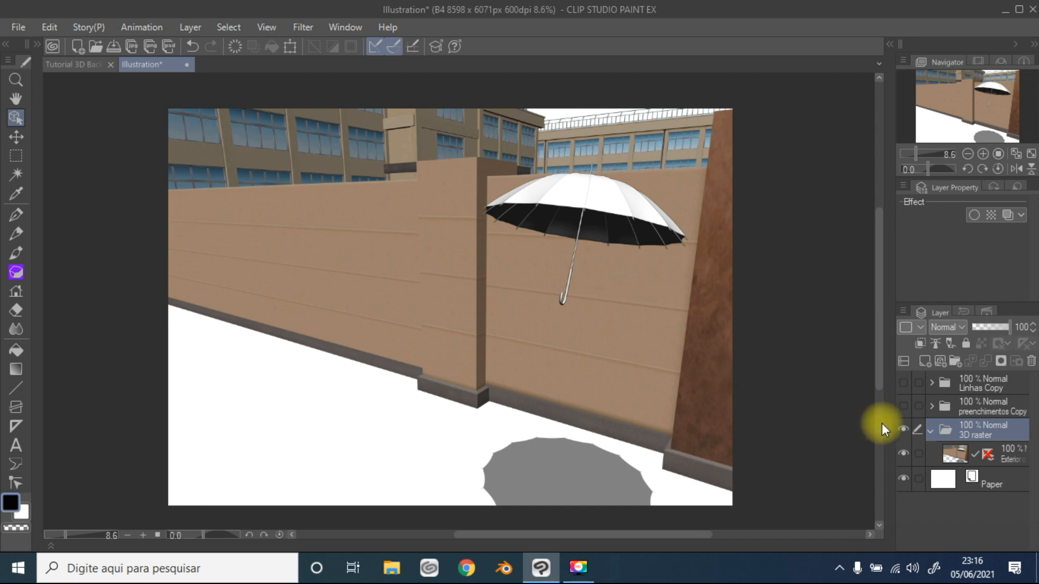
click(1011, 459)
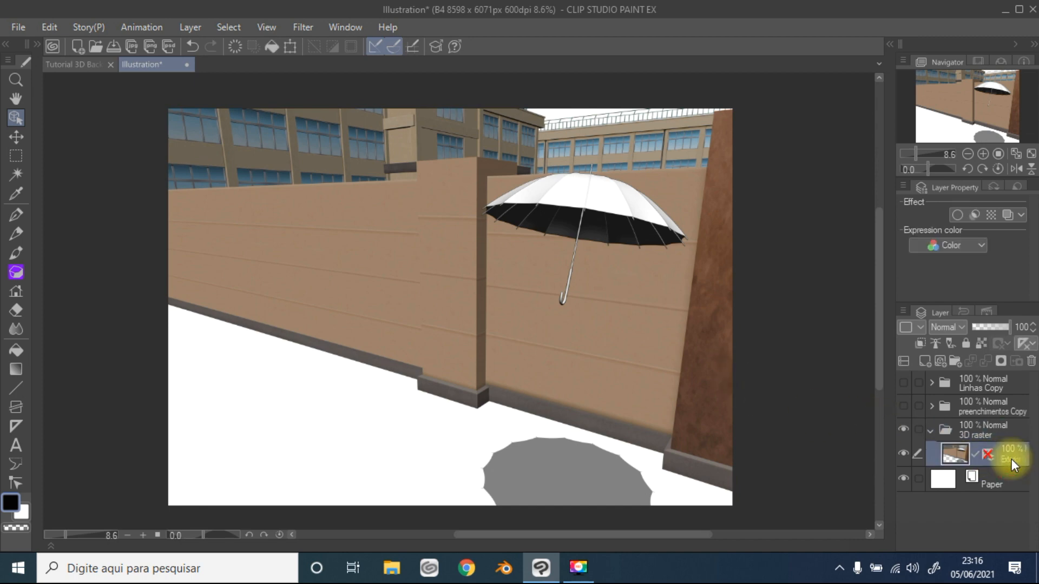
click(905, 404)
click(904, 382)
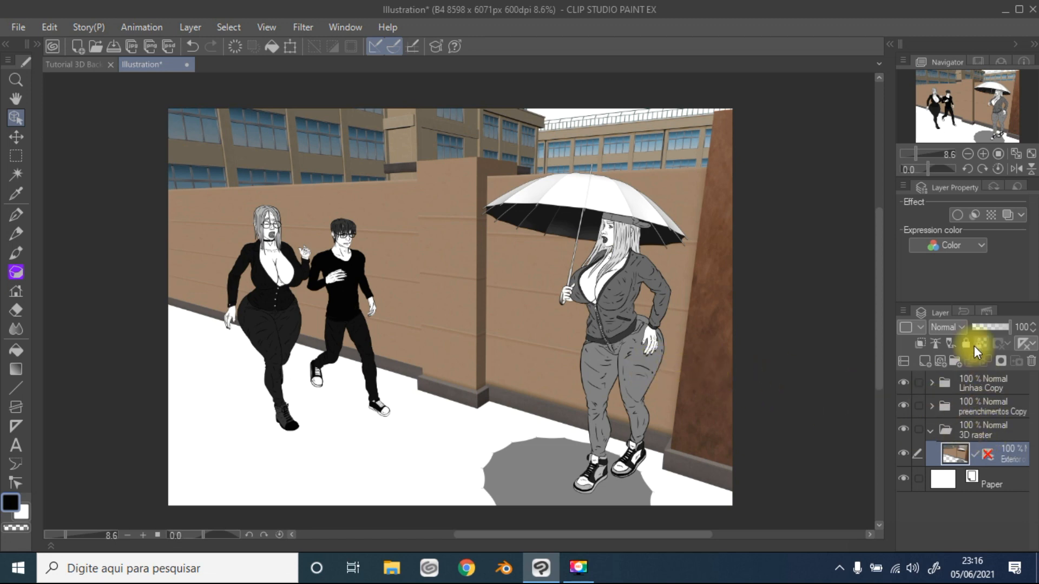
Preview the exterior layer's expression color as Monochrome and set it to Gray
click(955, 245)
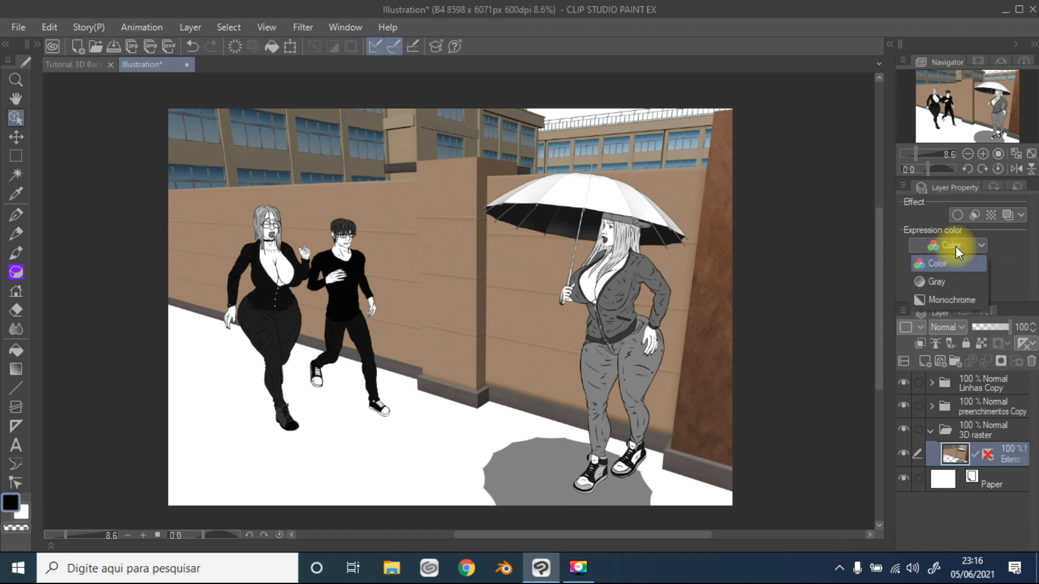
click(953, 282)
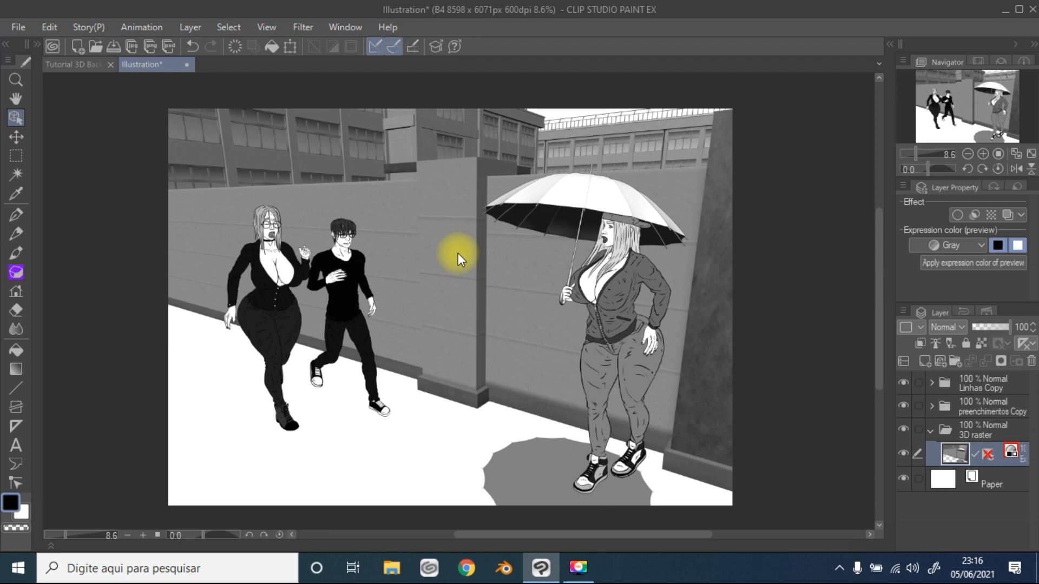
click(952, 245)
click(944, 298)
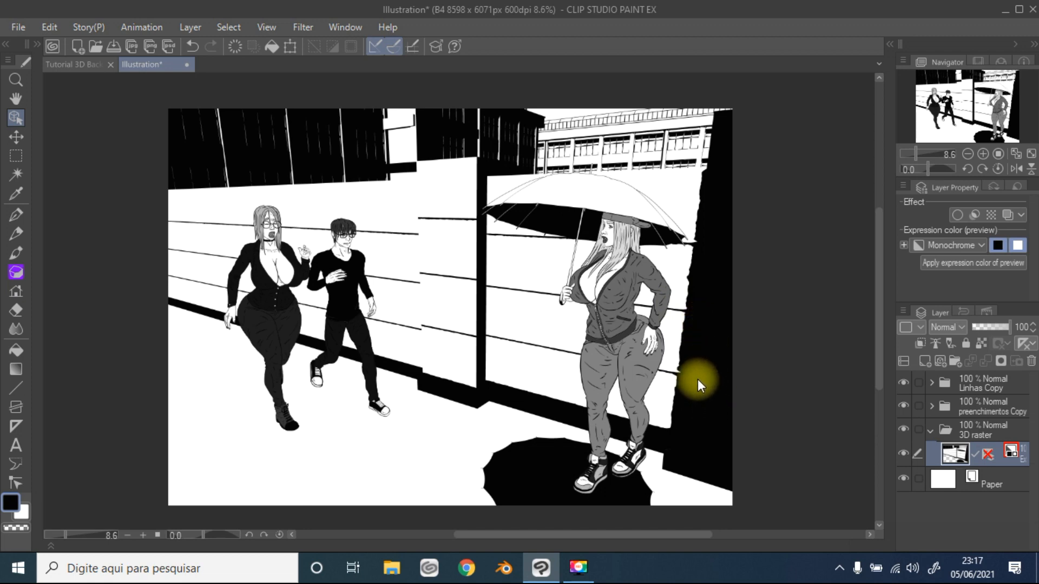
click(929, 245)
click(939, 279)
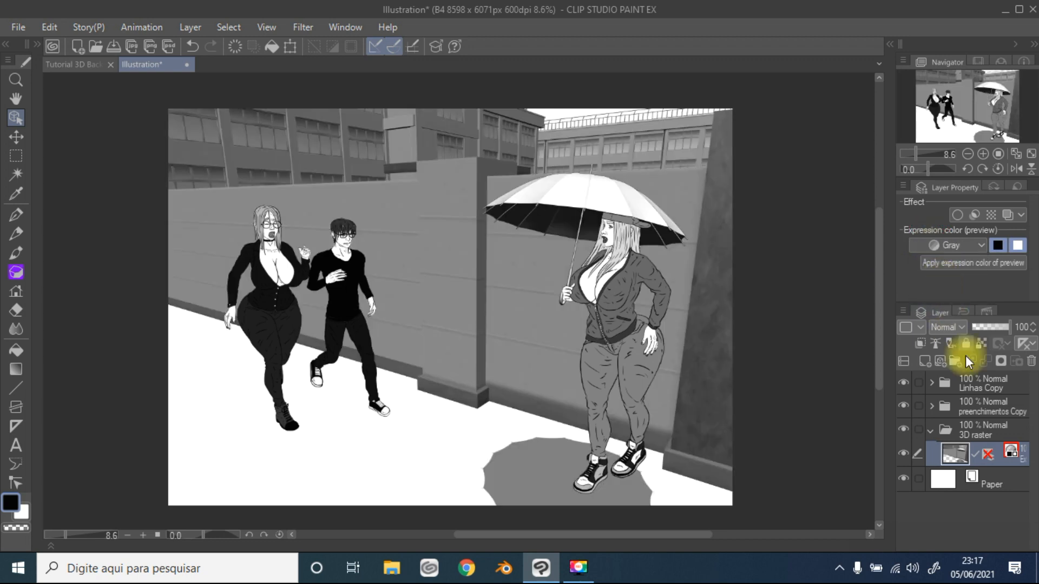
Hide the Linhas Copy and preenchimentos Copy folders and select the exterior layer in the 3D raster folder
click(992, 424)
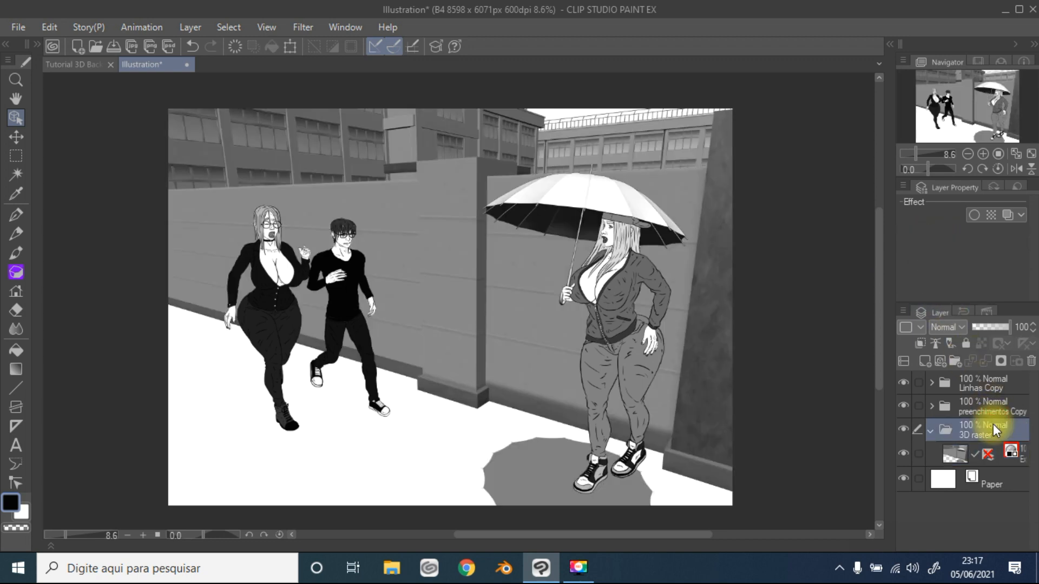
click(933, 431)
click(932, 429)
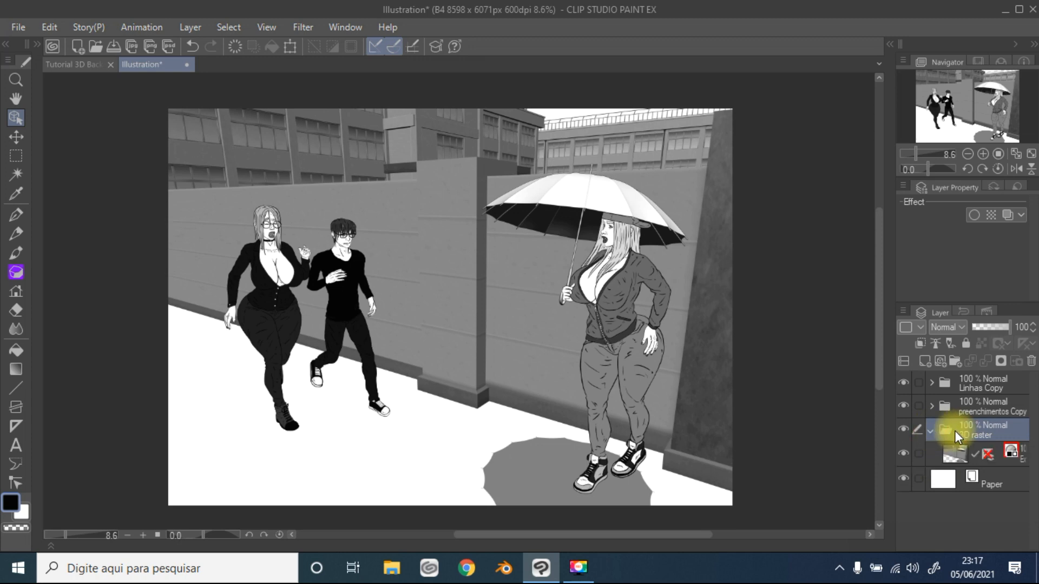
click(957, 451)
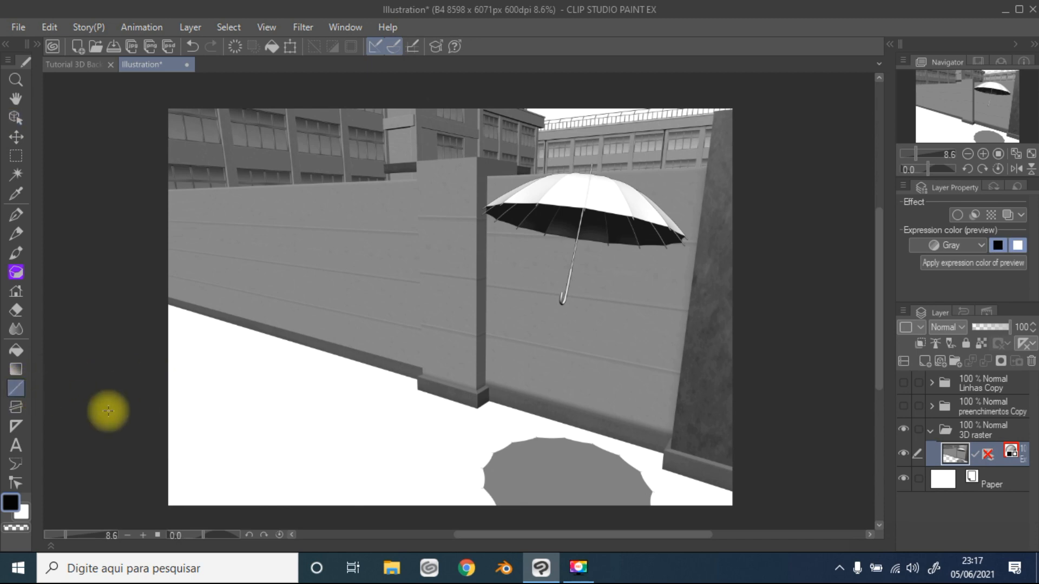
Trace the outlines of both wall sections and the pillar's vertical edges and base with the Straight line tool
click(16, 387)
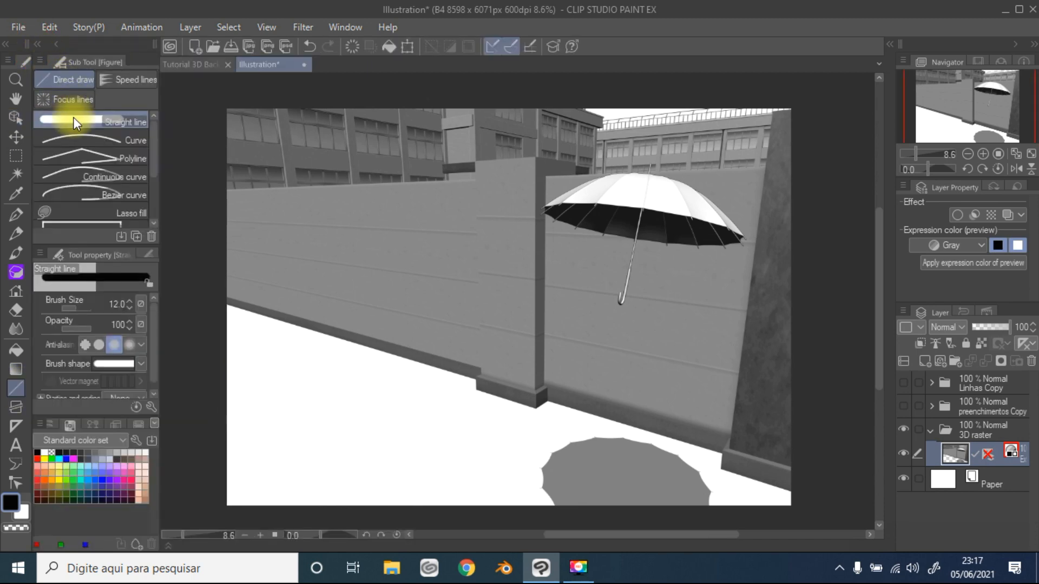
click(37, 44)
drag(165, 297, 422, 368)
mouse_move(485, 384)
mouse_down()
mouse_move(673, 448)
mouse_move(679, 332)
mouse_move(710, 216)
mouse_move(707, 120)
mouse_up()
mouse_move(170, 188)
mouse_down()
mouse_move(419, 180)
mouse_move(422, 375)
mouse_up()
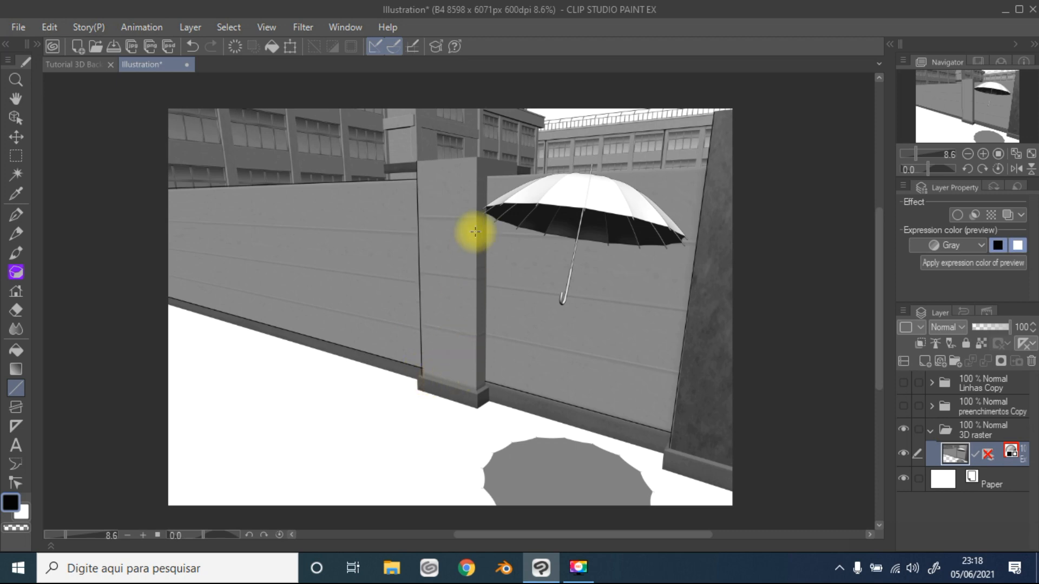
drag(477, 157, 476, 388)
mouse_move(420, 374)
mouse_down()
mouse_move(477, 391)
mouse_move(492, 262)
mouse_move(487, 175)
mouse_up()
drag(486, 176, 702, 168)
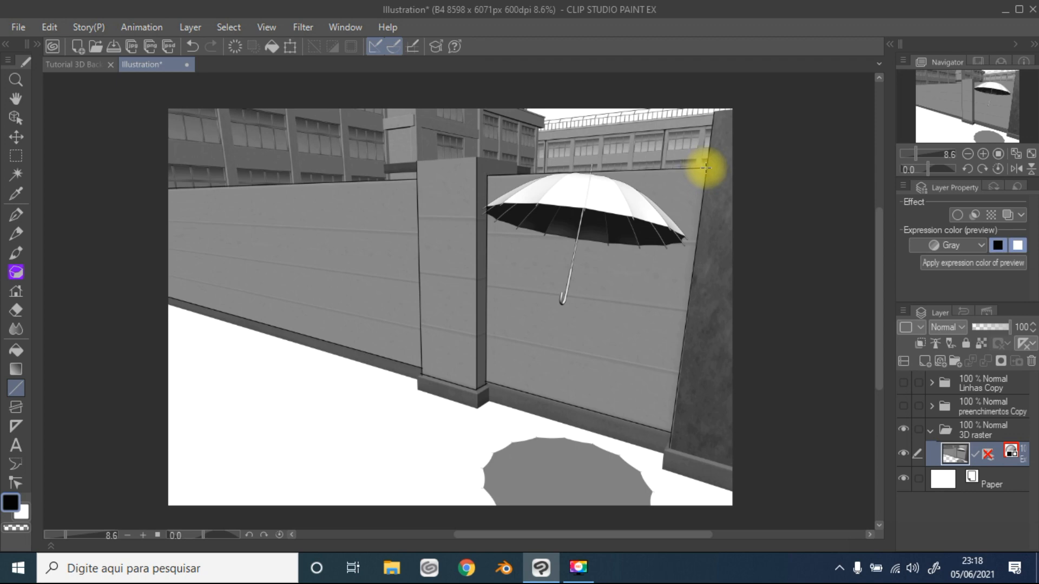
Trace the top edges of the pillar's front and side faces with straight black lines
click(476, 156)
drag(516, 163, 517, 163)
click(515, 164)
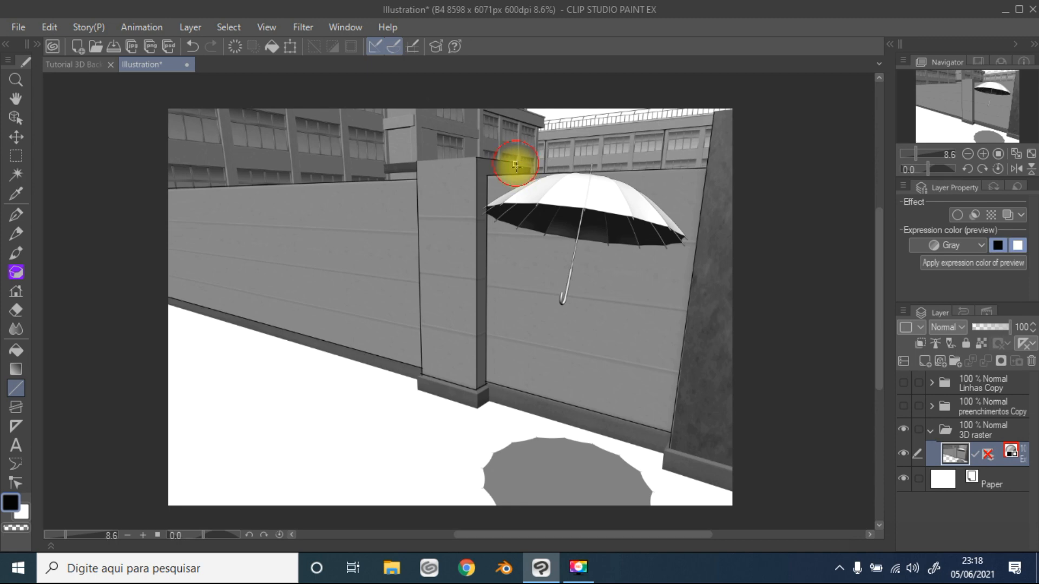
click(417, 162)
drag(477, 158, 477, 158)
Trace the upper two horizontal seams on the pillar and the right wall section, redrawing the right wall's top seam
drag(420, 218, 477, 220)
drag(422, 273, 686, 310)
drag(489, 234, 695, 245)
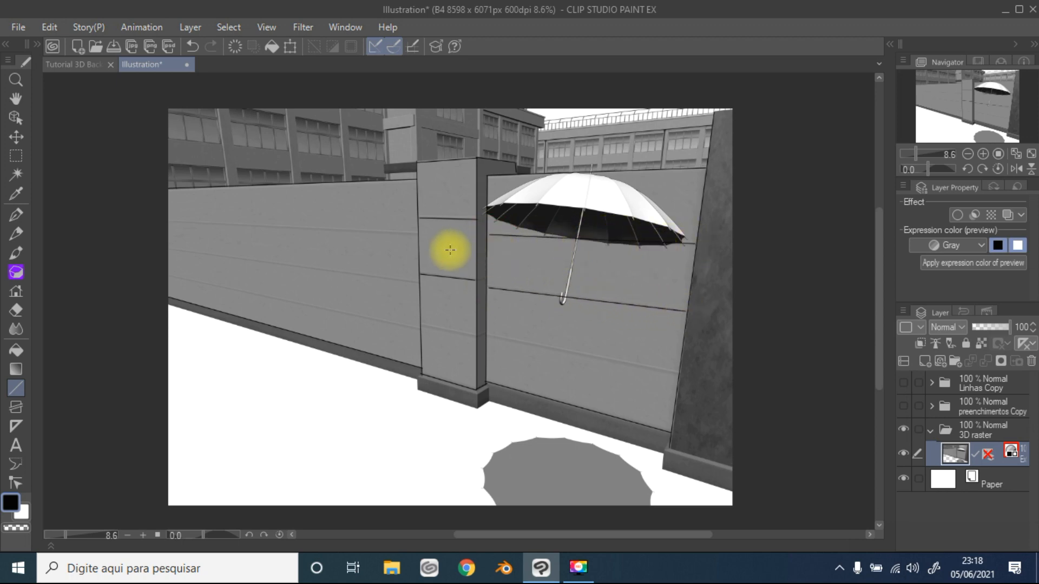
key(ctrl+z)
drag(488, 234, 695, 243)
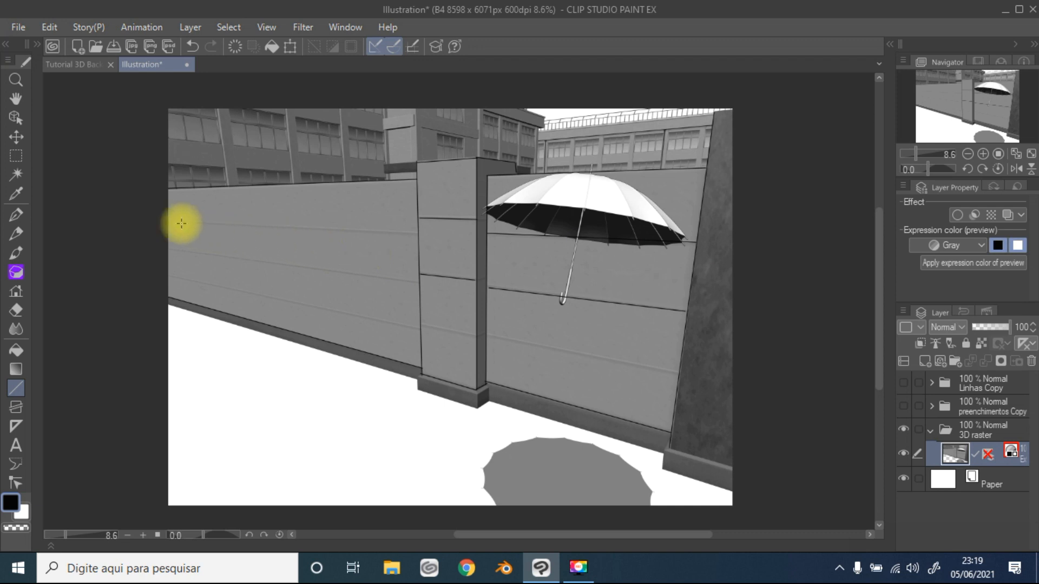
Trace the left wall's three seams, the lowest seam across the pillar and right wall, and the pillar side's upper seam
drag(168, 221, 418, 228)
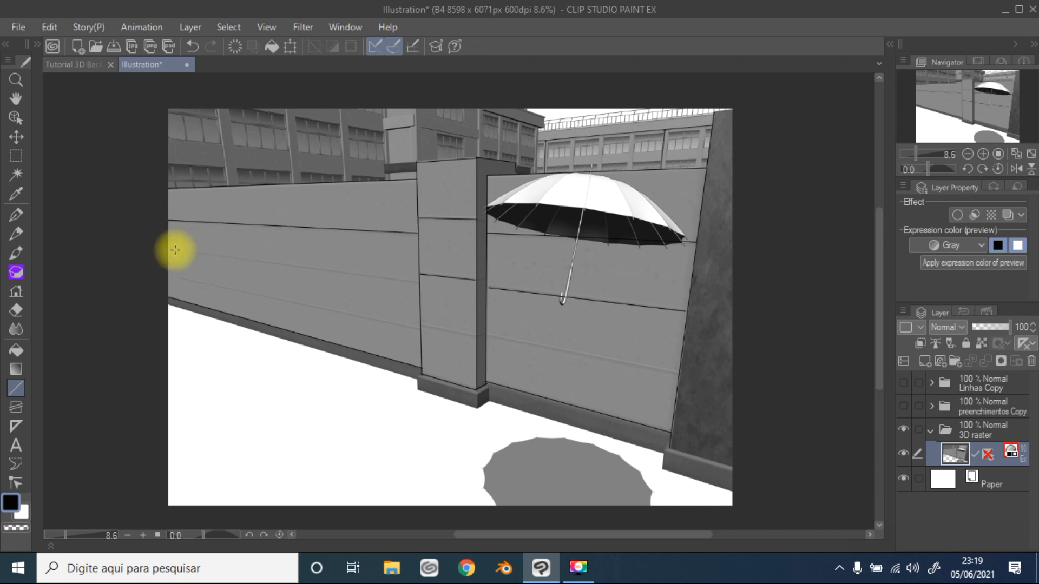
drag(166, 249, 418, 281)
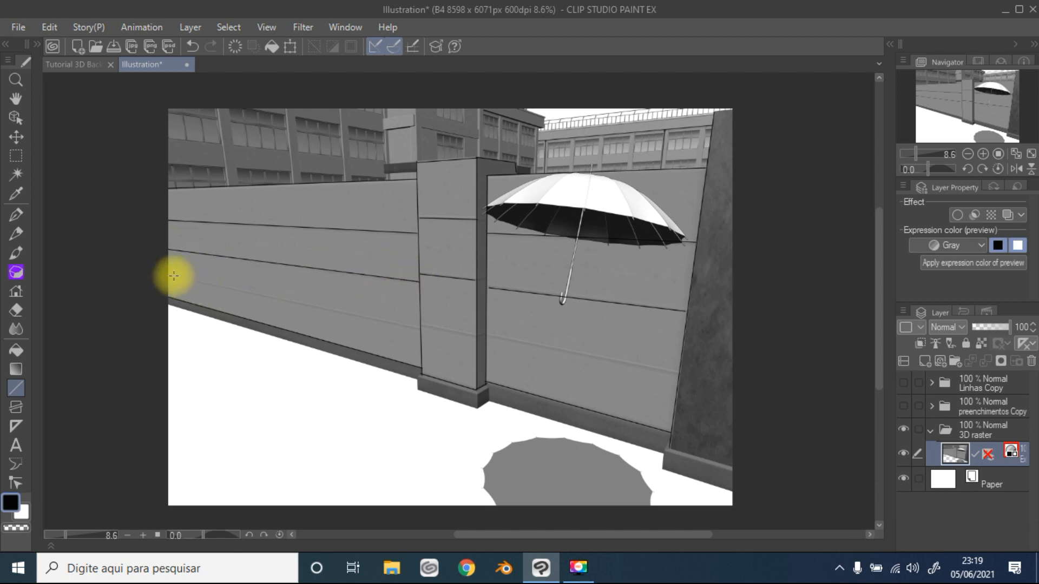
mouse_move(170, 275)
mouse_down()
mouse_move(492, 337)
mouse_move(482, 336)
mouse_up()
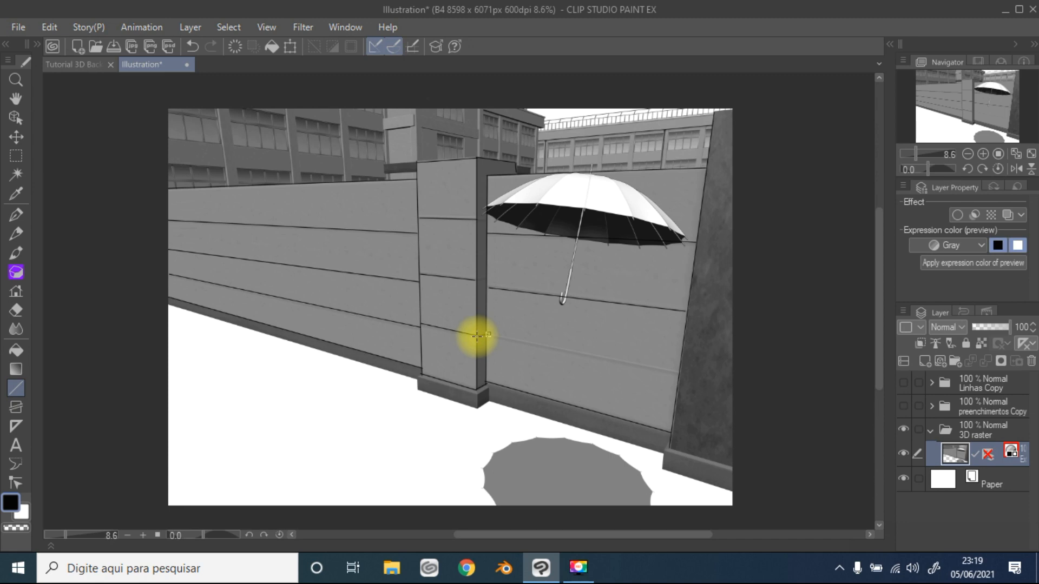
drag(485, 335, 679, 373)
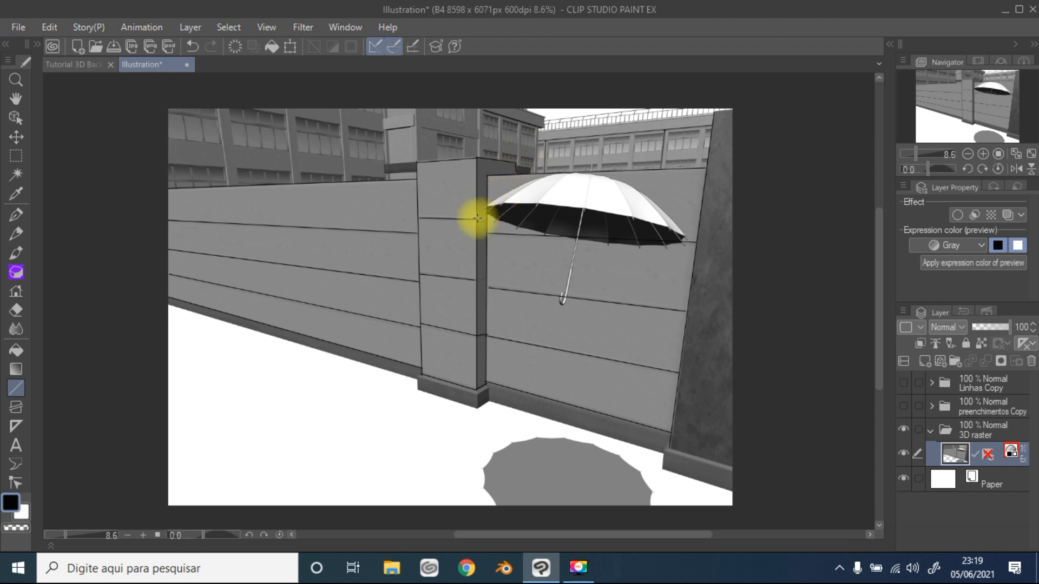
drag(478, 218, 488, 220)
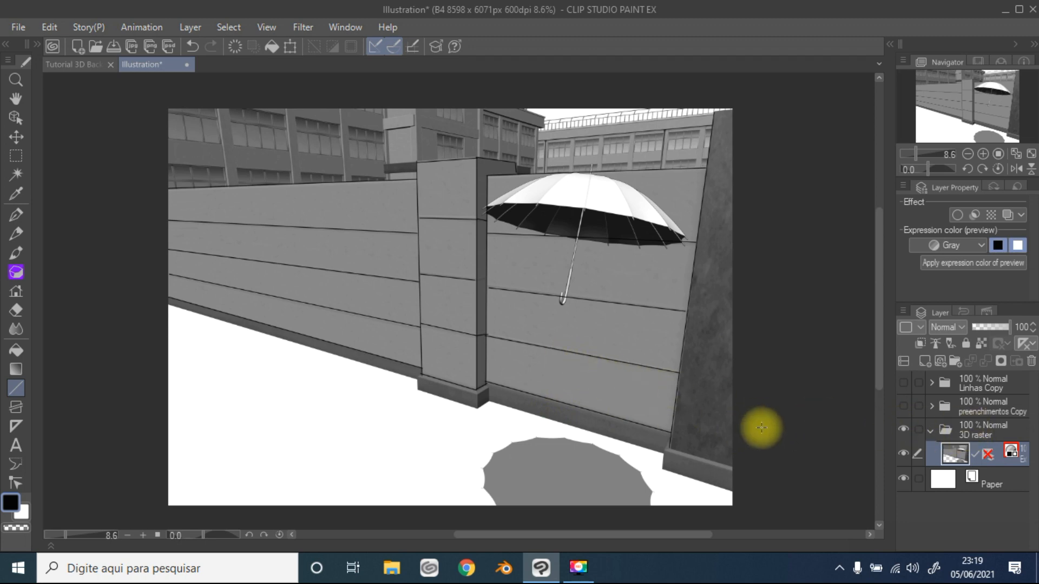
Show the perspective ruler linked to the exterior layer
right_click(986, 454)
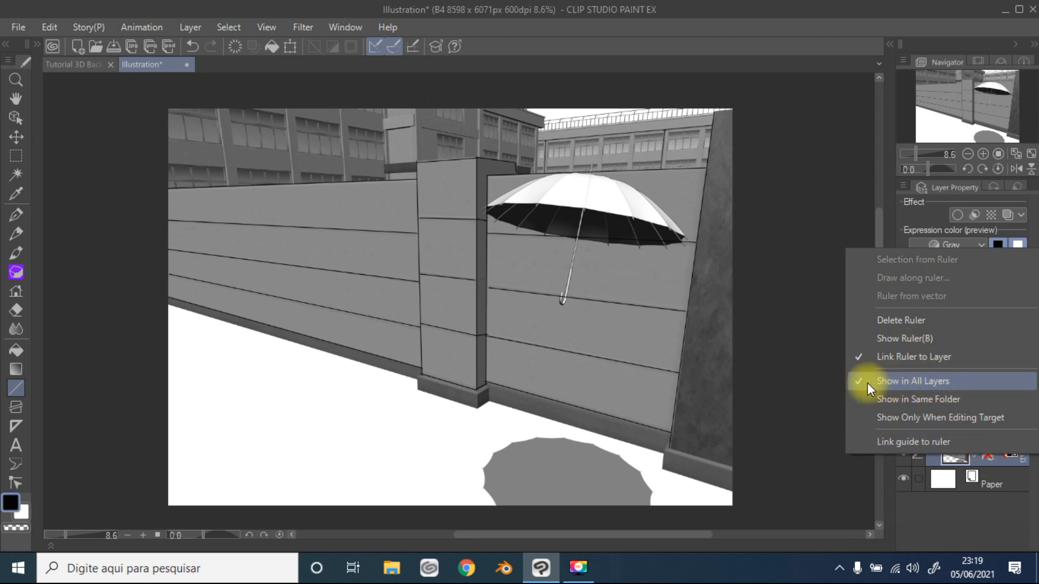
click(901, 339)
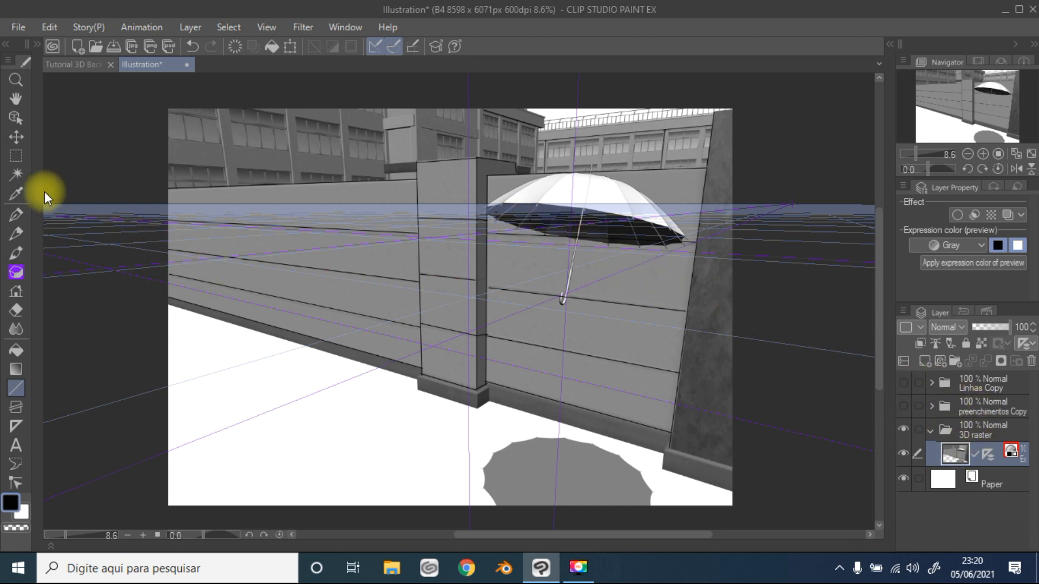
Trace the first two window frames of the left background building with black pen lines along the perspective ruler
click(15, 215)
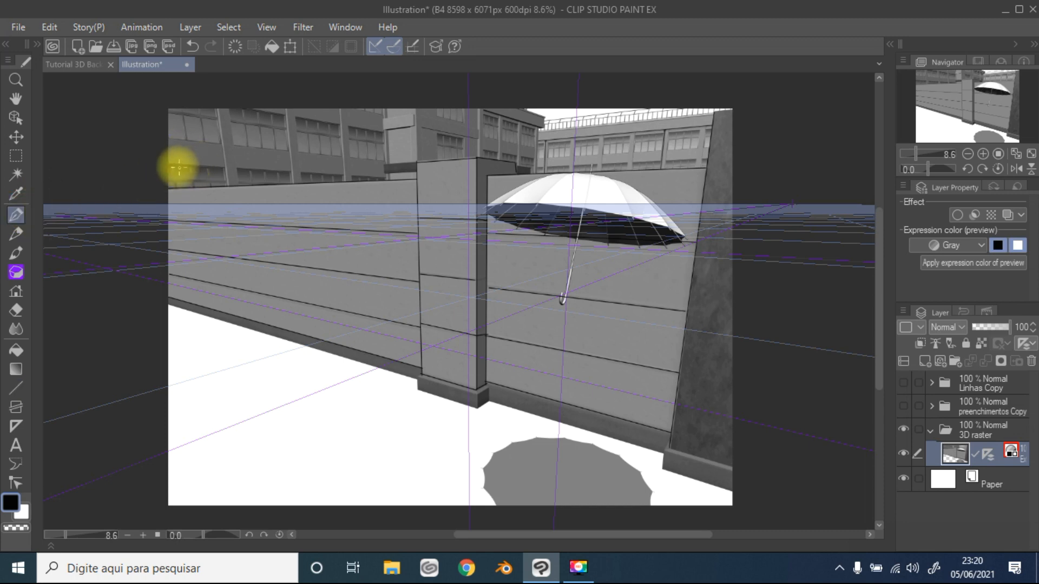
mouse_move(167, 164)
mouse_down()
mouse_move(204, 162)
mouse_move(213, 174)
mouse_up()
key(ctrl+z)
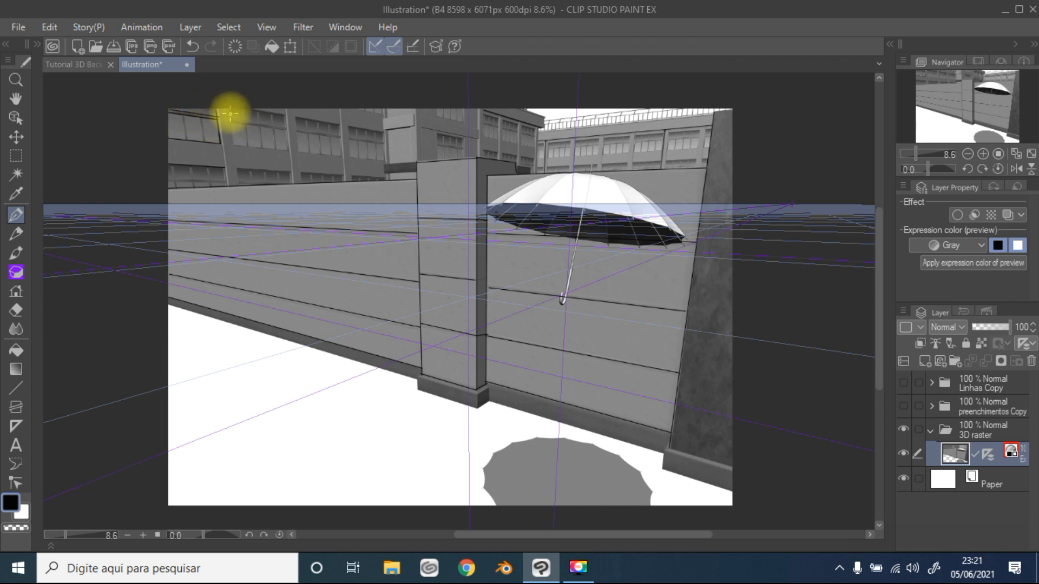
drag(233, 145, 243, 145)
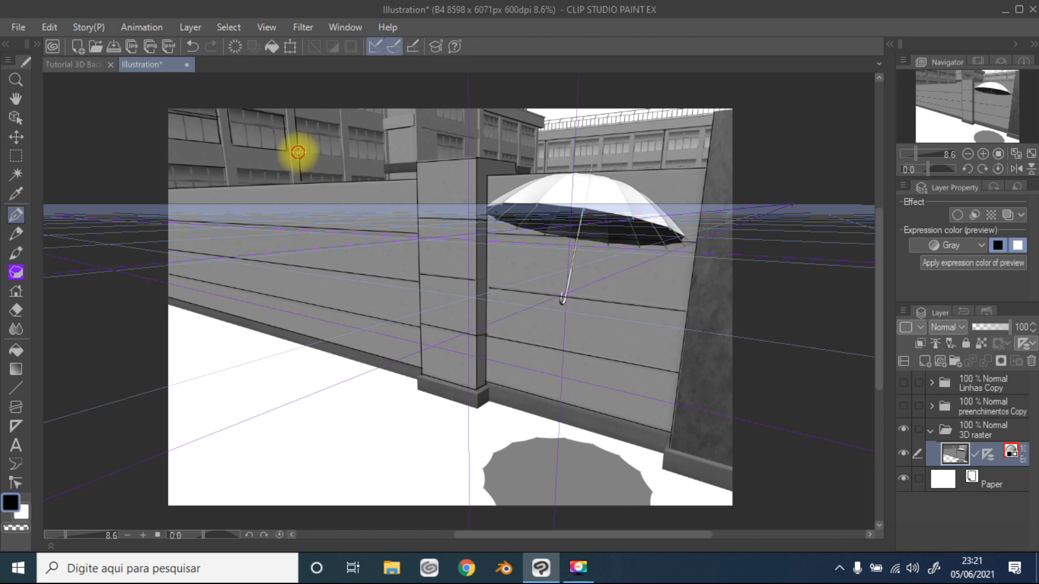
Trace the left building's third window frame and its dividing bars with the pen, and add dividing bars to the second window
drag(298, 152, 341, 157)
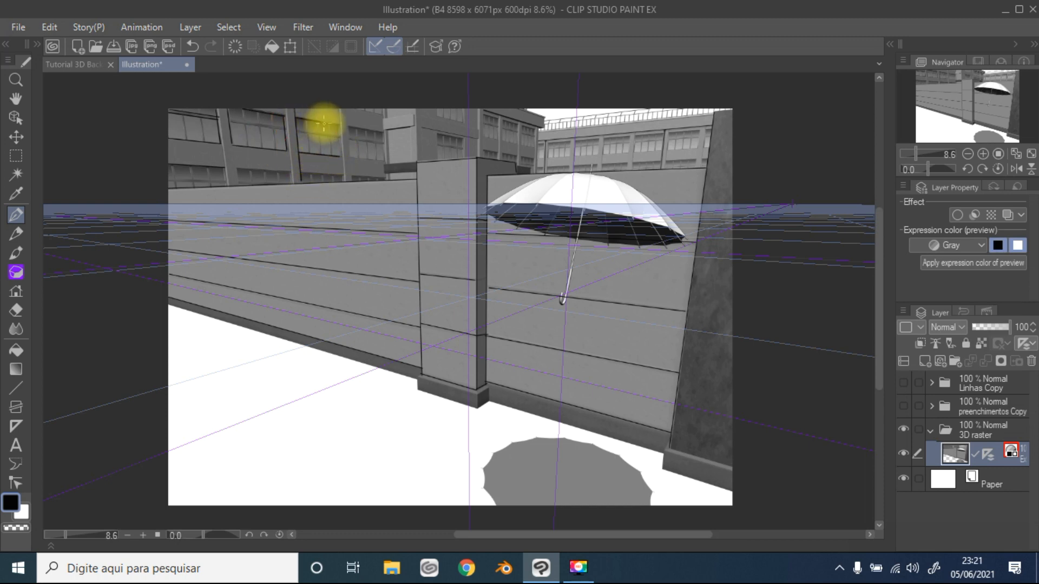
drag(339, 123, 344, 152)
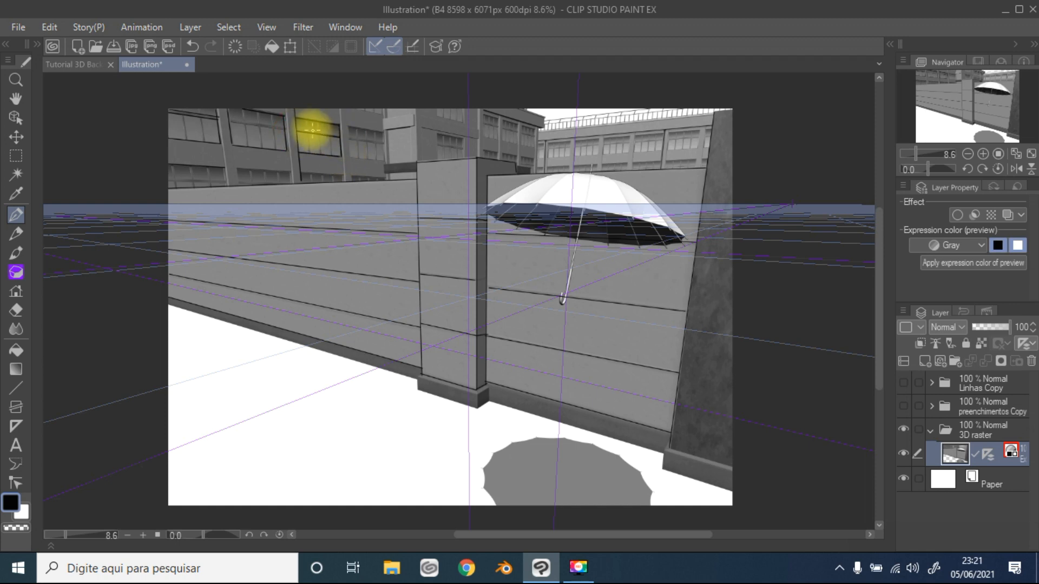
drag(309, 119, 312, 147)
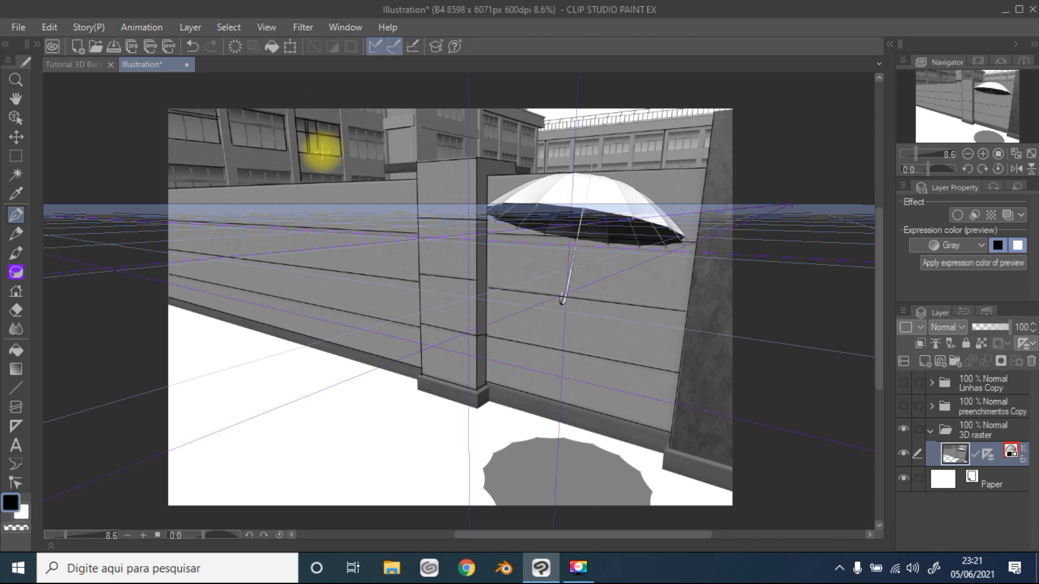
drag(318, 124, 332, 154)
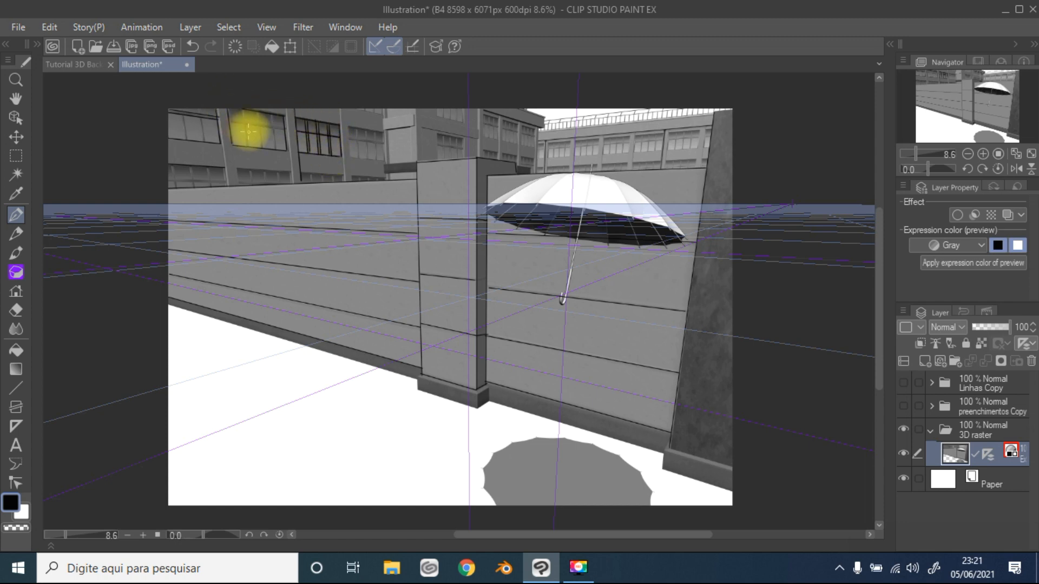
key(ctrl+z)
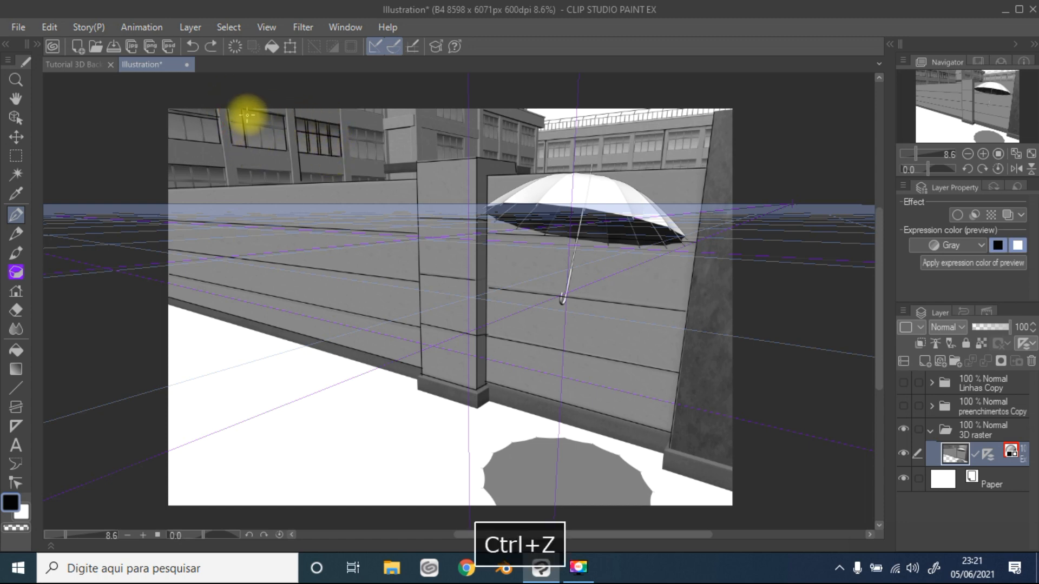
Hide the perspective ruler and show the preenchimentos Copy and Linhas Copy character folders
right_click(989, 452)
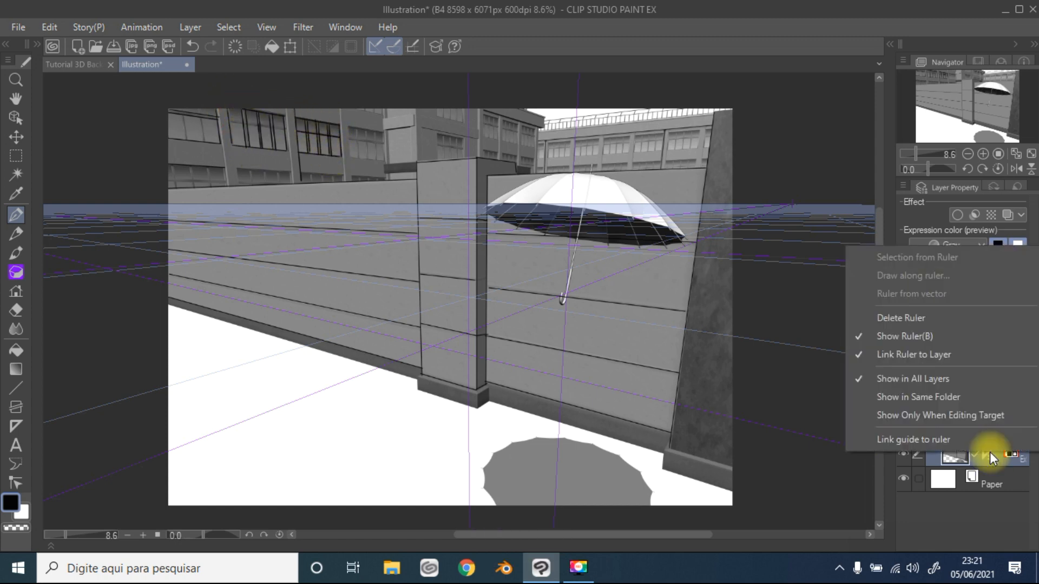
click(893, 332)
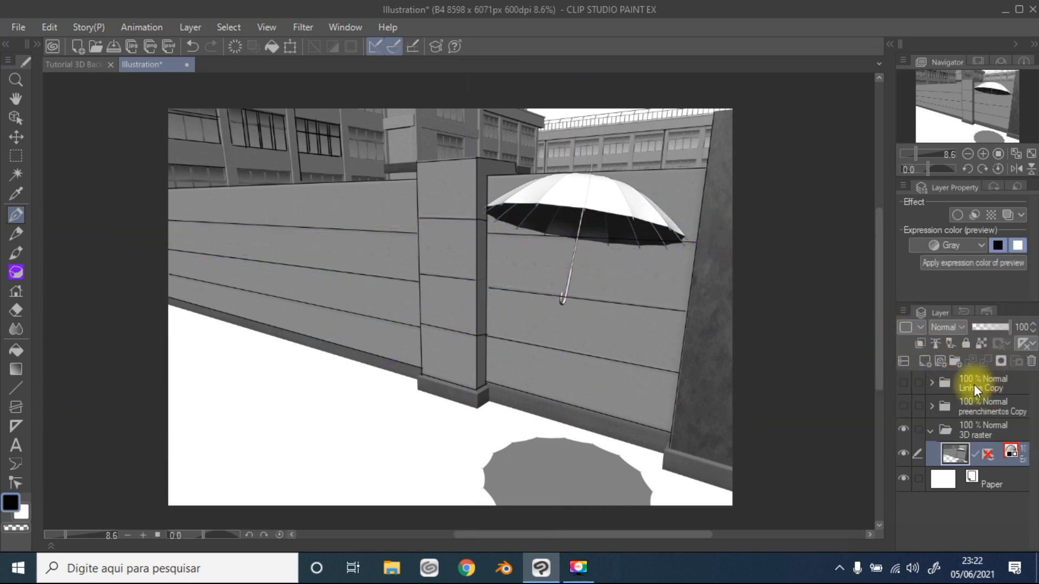
click(904, 403)
click(901, 381)
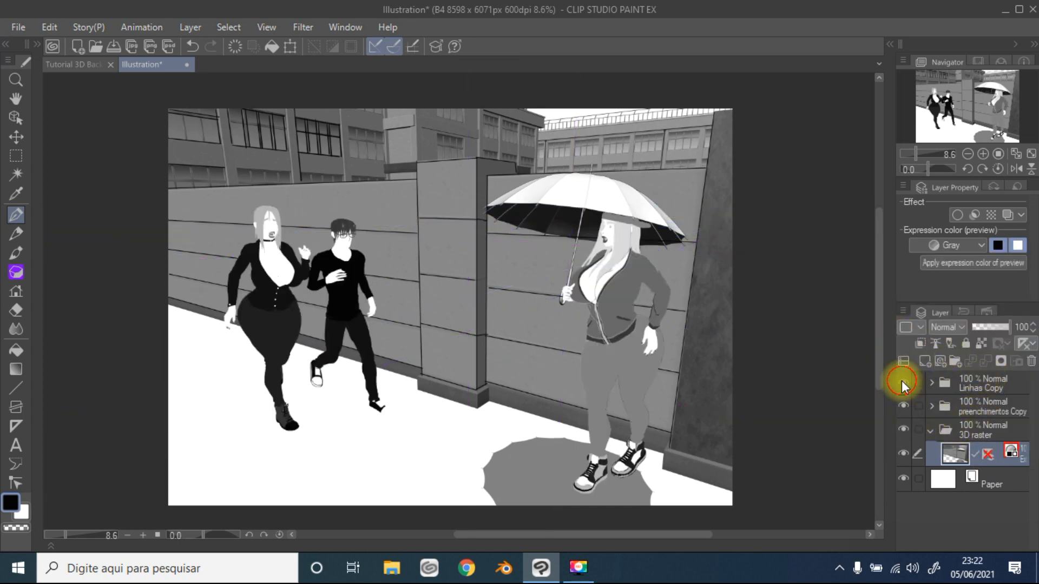
Examine how the inked characters fit the traced gray background, both in close-up and across the whole page
scroll(747, 285, up, 5)
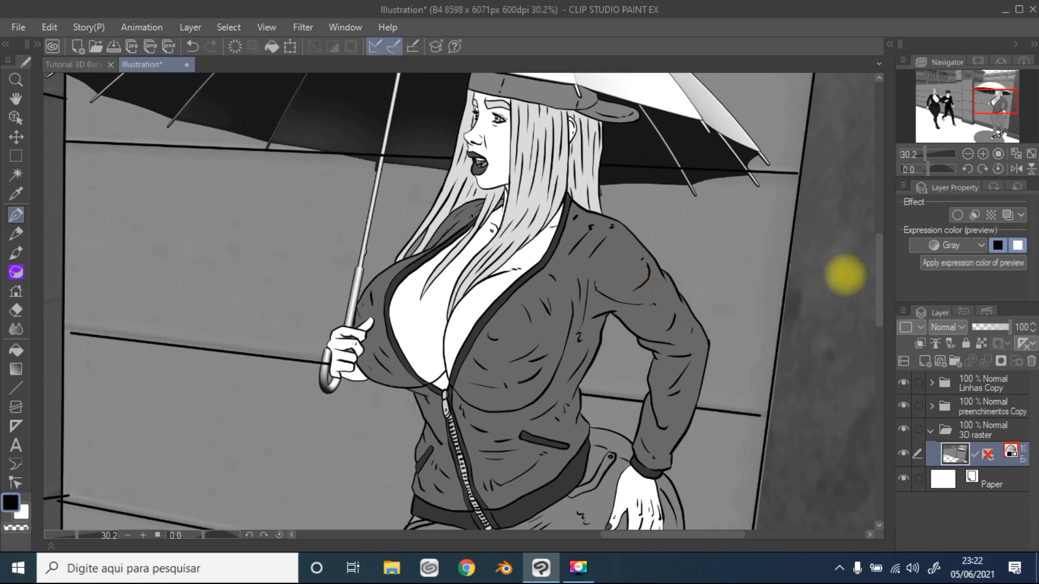
drag(881, 266, 885, 344)
scroll(737, 314, down, 3)
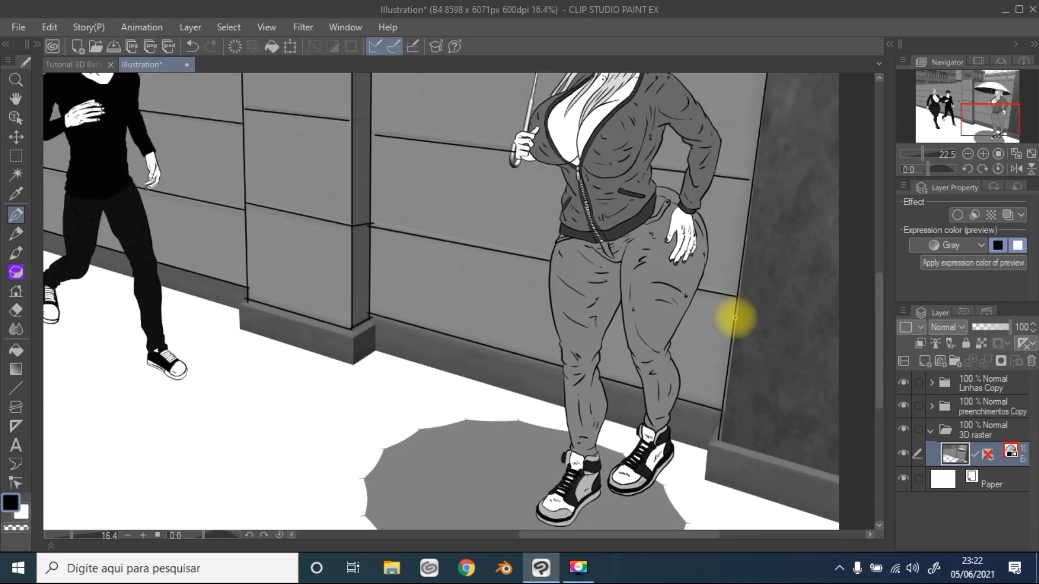
scroll(737, 308, up, 4)
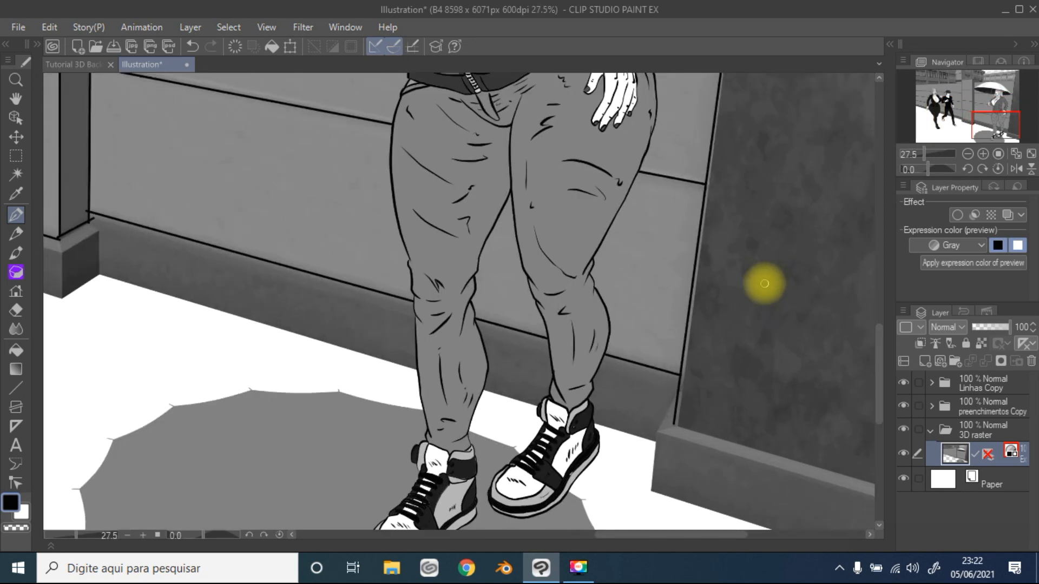
scroll(764, 284, down, 4)
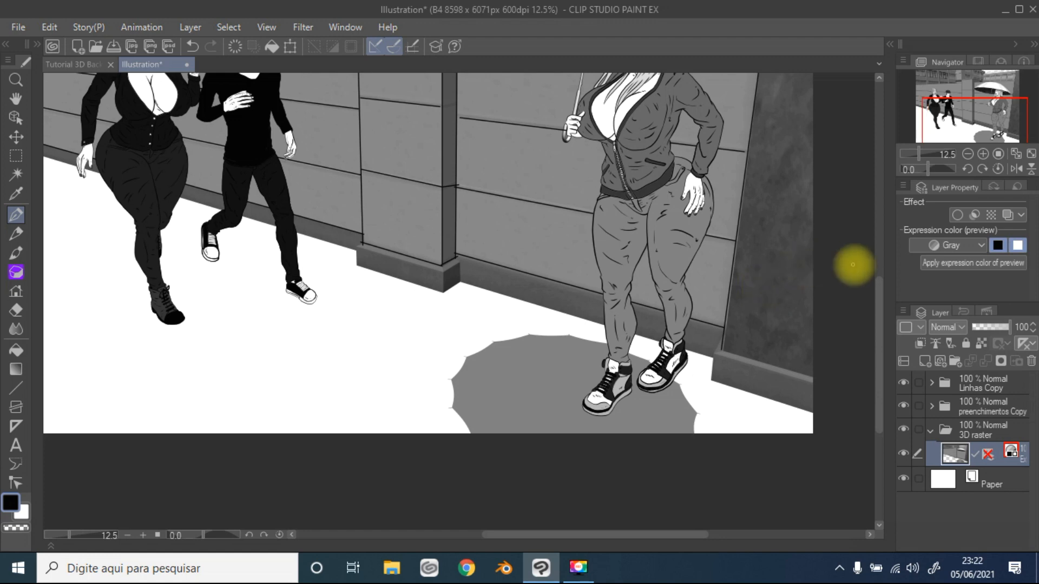
drag(879, 284, 877, 218)
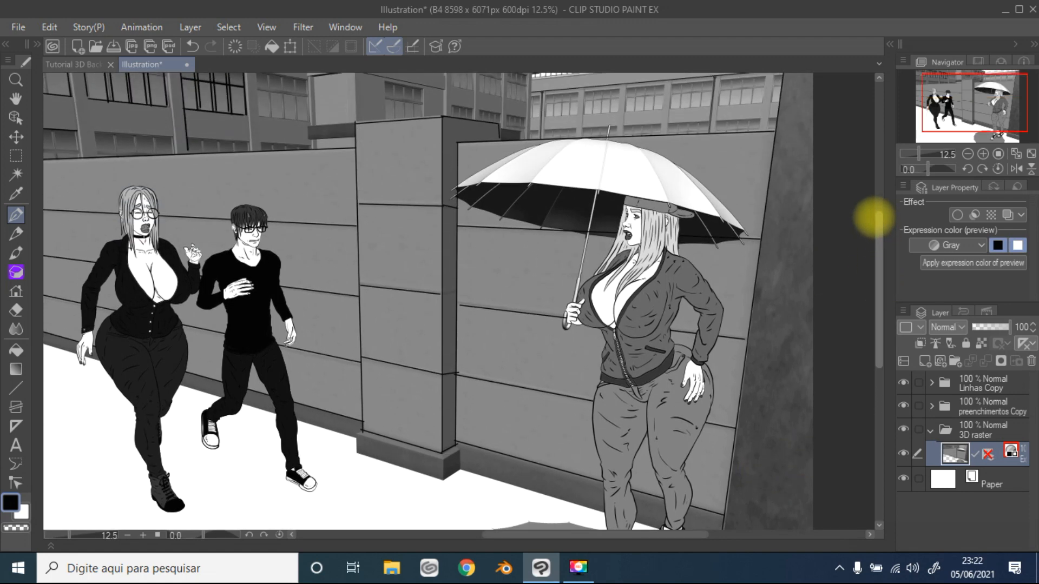
scroll(580, 195, down, 1)
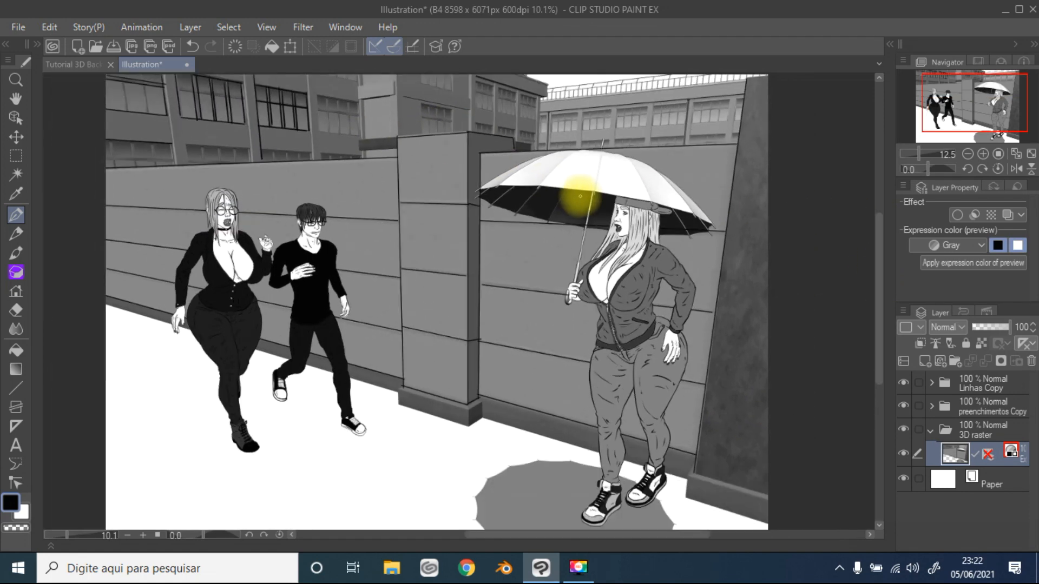
mouse_move(878, 243)
mouse_down()
mouse_move(879, 231)
mouse_move(876, 240)
mouse_up()
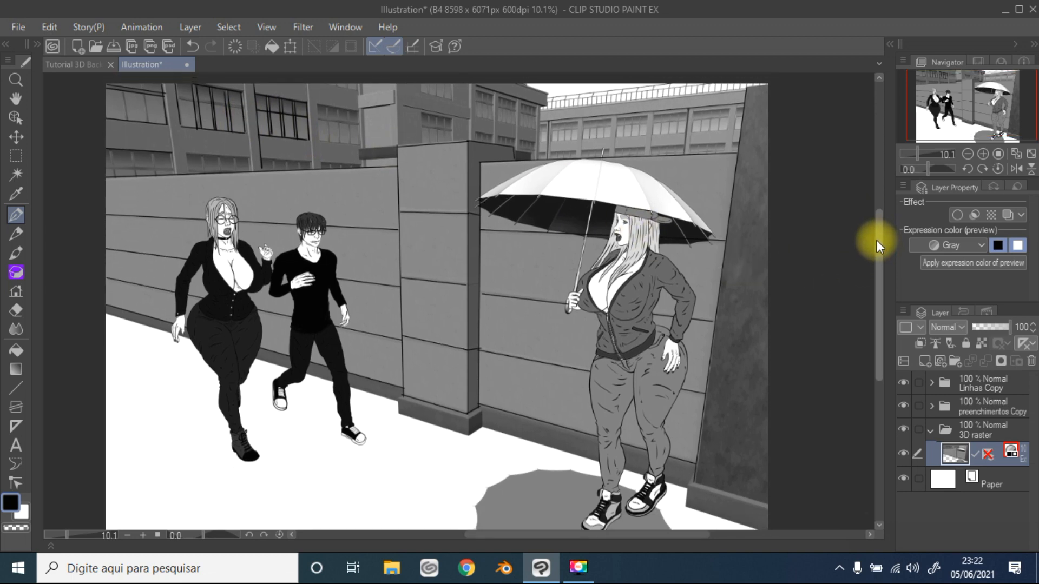
scroll(749, 238, down, 1)
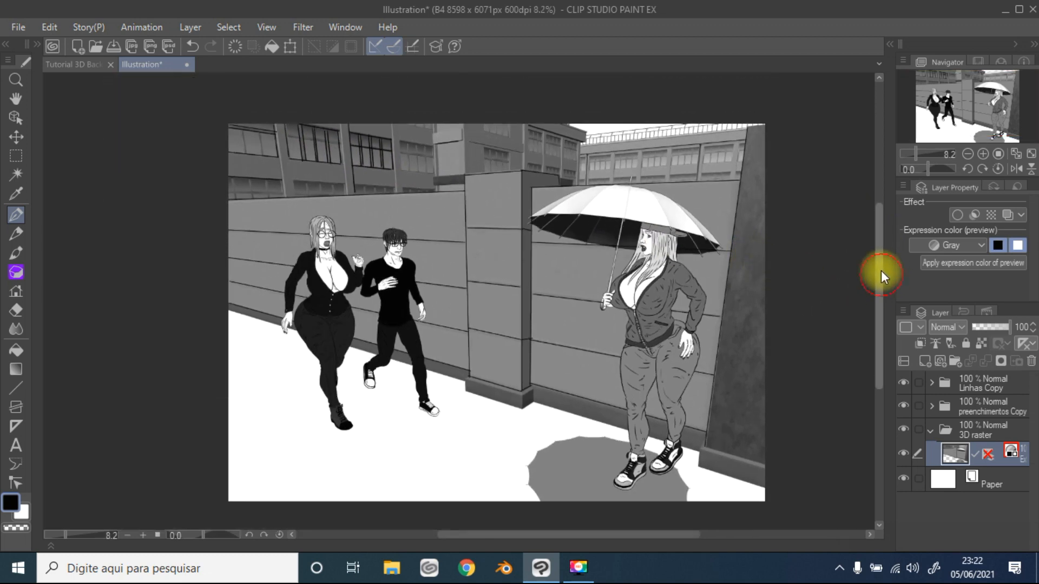
scroll(790, 260, up, 1)
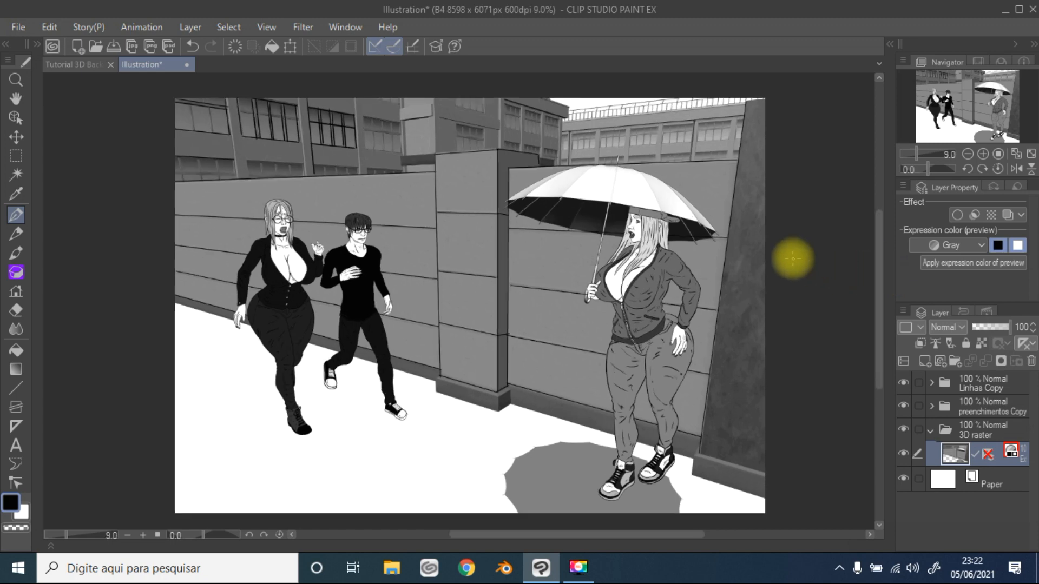
scroll(787, 258, up, 1)
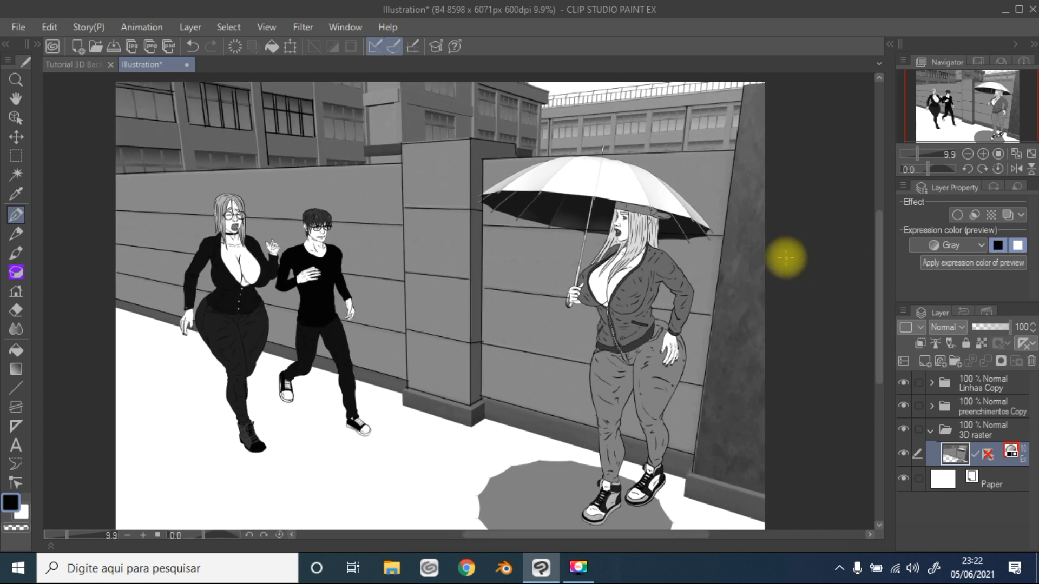
scroll(787, 258, down, 1)
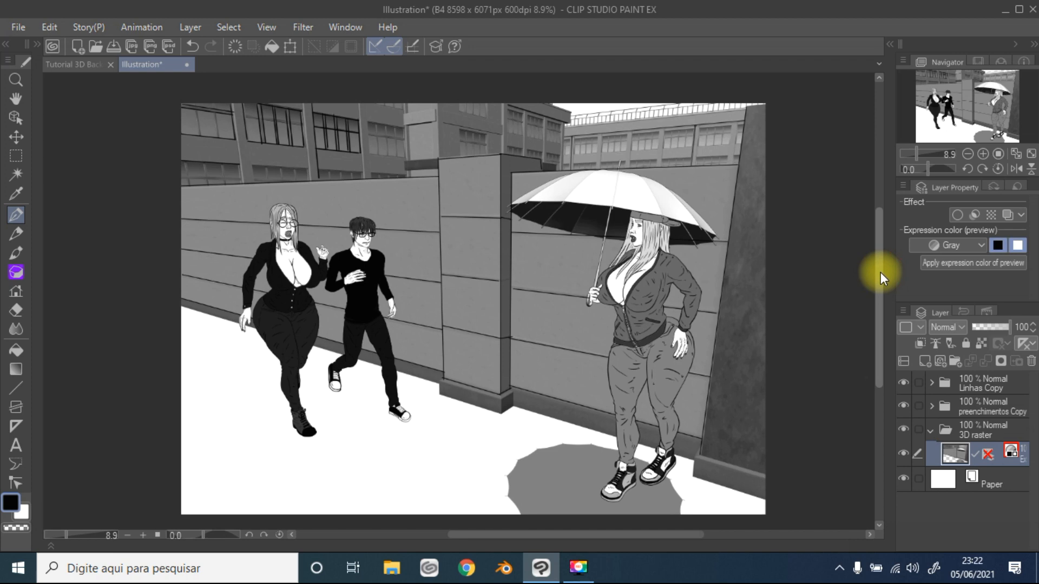
scroll(880, 279, down, 1)
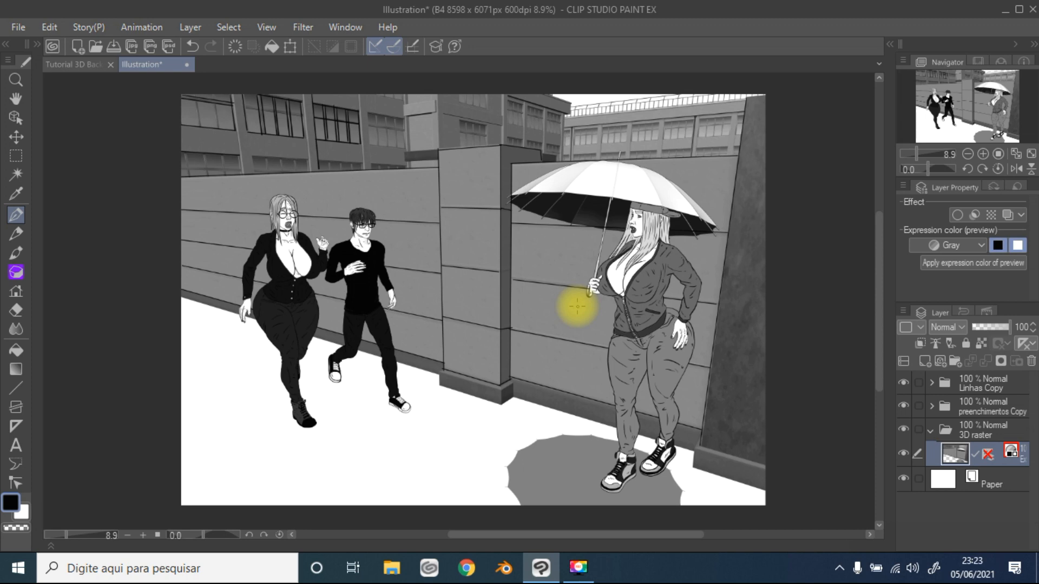
scroll(866, 351, down, 1)
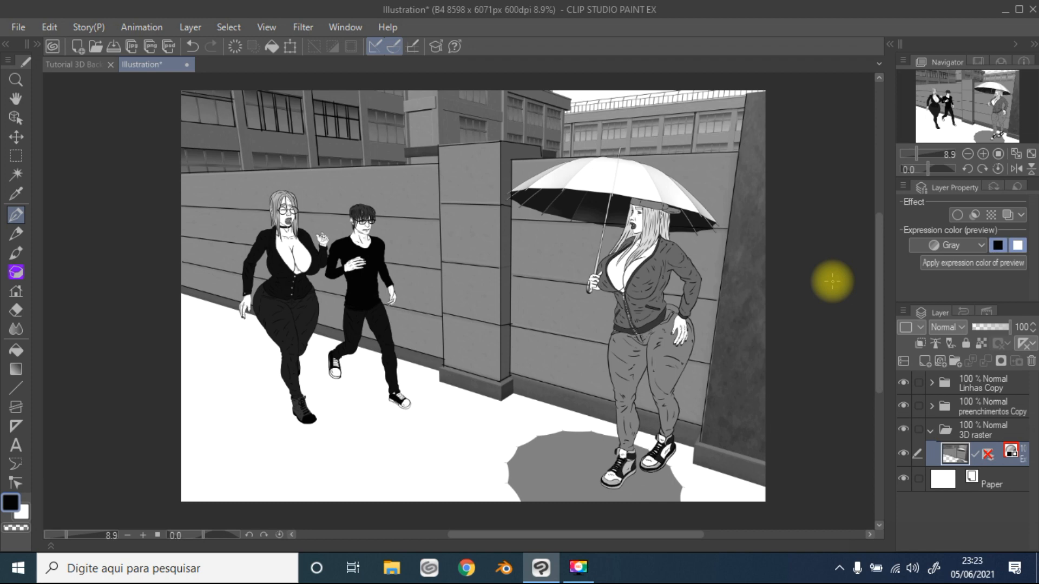
Collapse the 3D raster folder and hide it together with the preenchimentos Copy and Linhas Copy folders
click(955, 428)
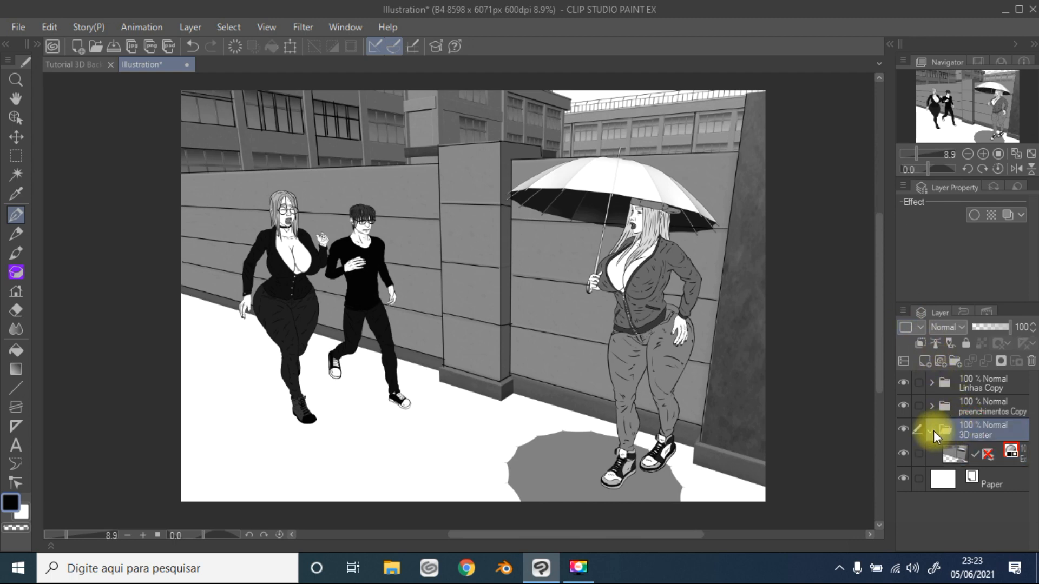
click(932, 430)
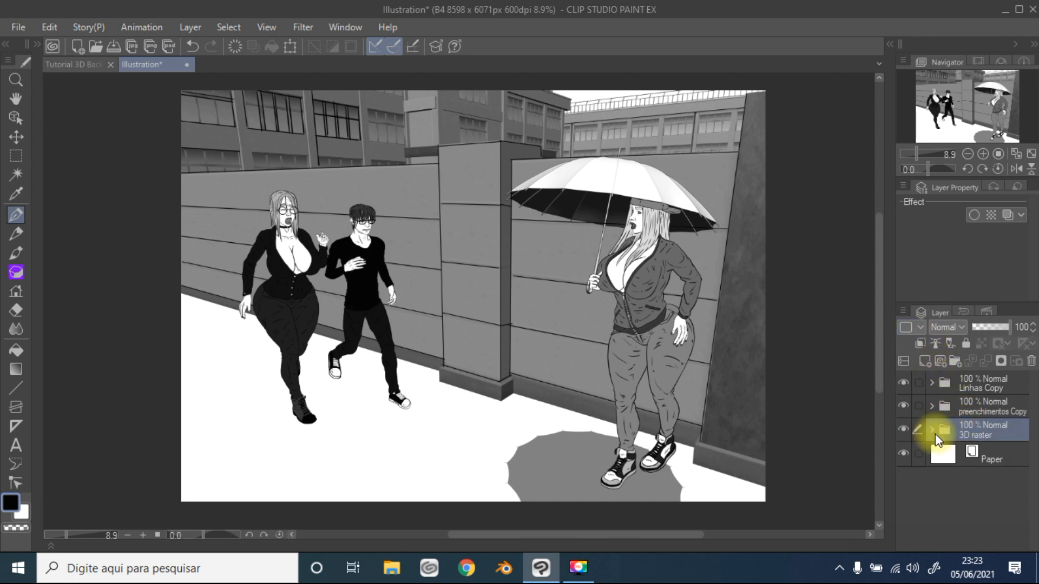
click(902, 429)
click(904, 406)
click(904, 383)
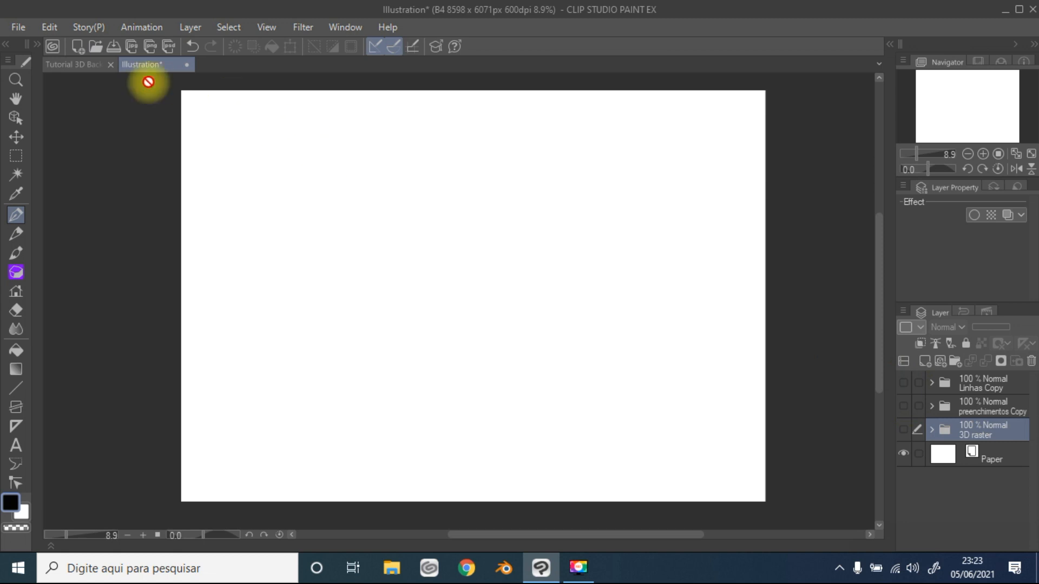
Copy the 3D folder from the Tutorial 3D Background document into the Illustration document and rename the copy "3D extract"
click(90, 65)
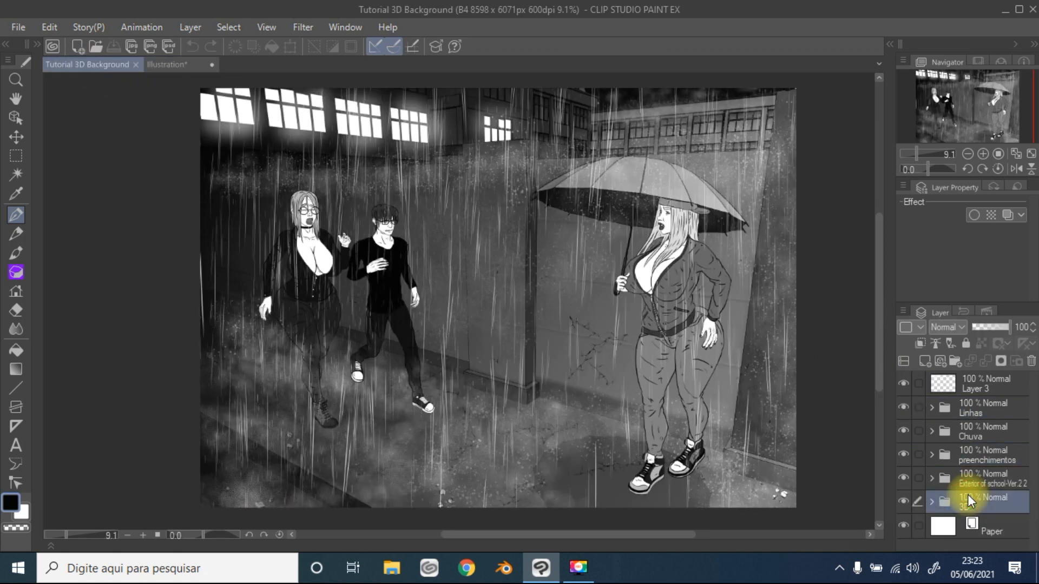
key(ctrl+c)
key(ctrl+Tab)
key(ctrl+v)
double_click(982, 433)
text(3D extract)
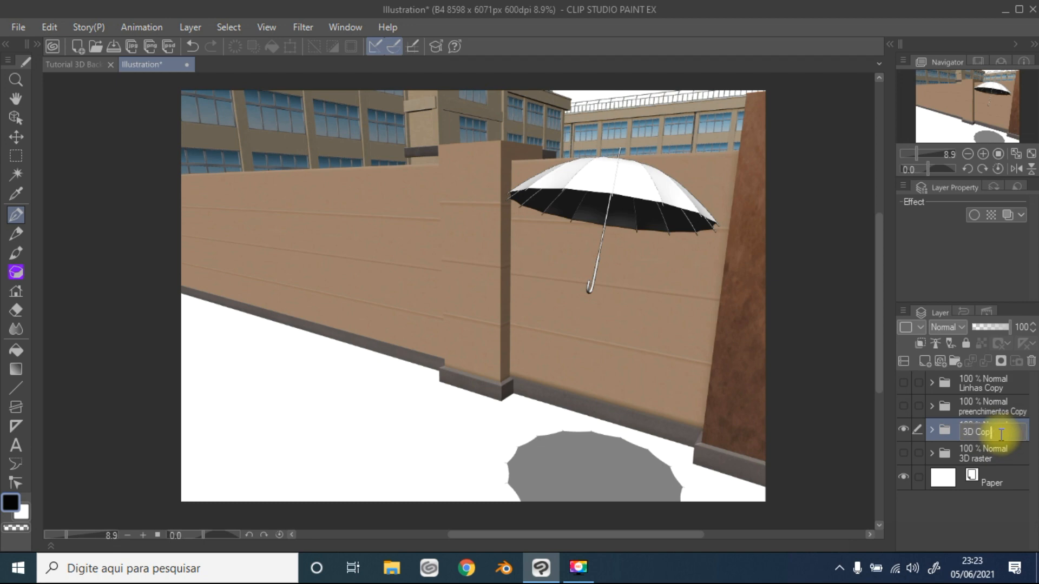
key(Return)
Apply line extraction, tone and reduced-color effects to the 3D layer inside the 3D extract folder, with extraction accuracy at Highest
click(931, 427)
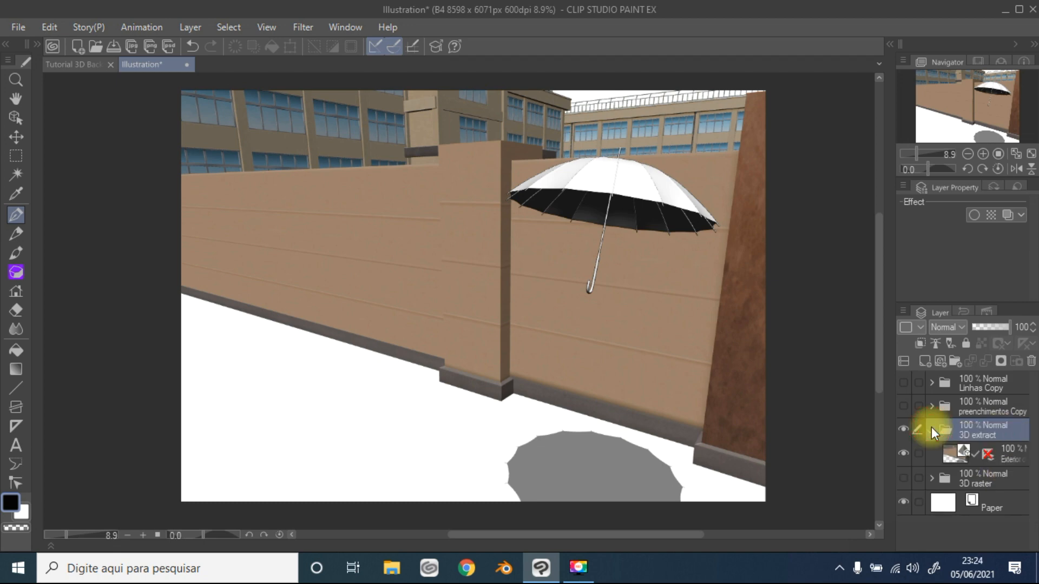
click(1012, 454)
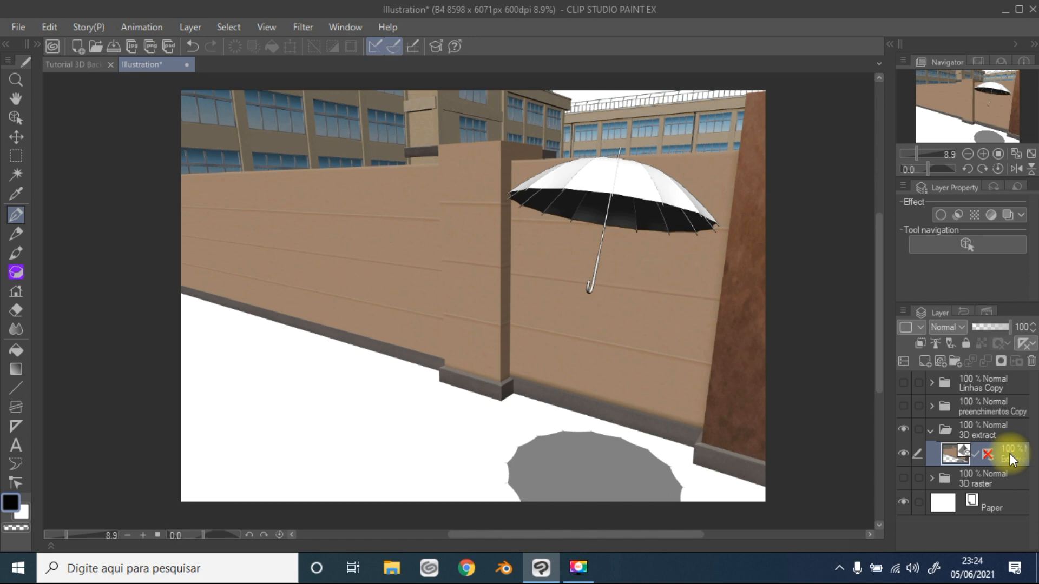
click(958, 216)
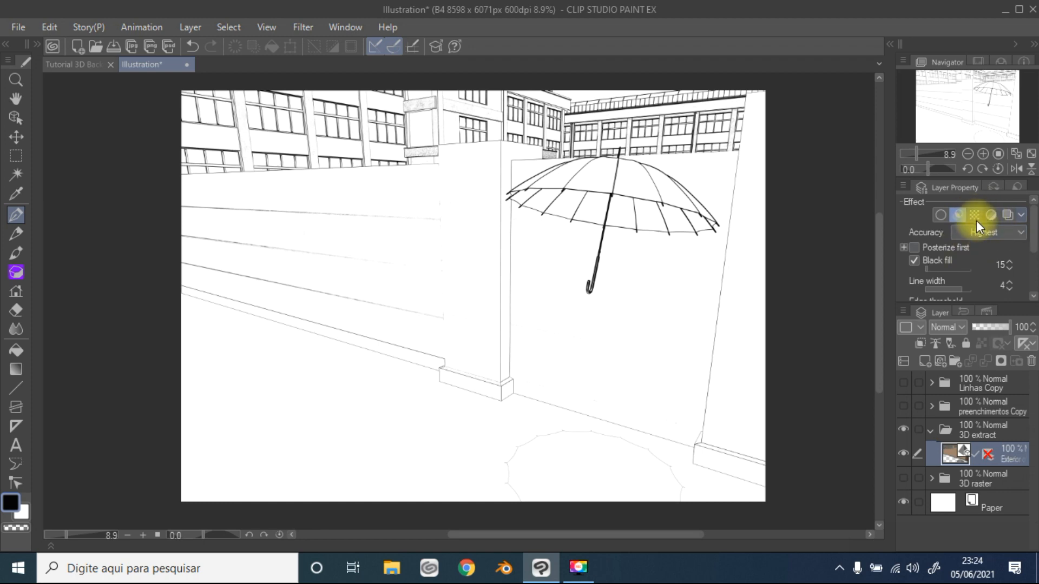
click(974, 216)
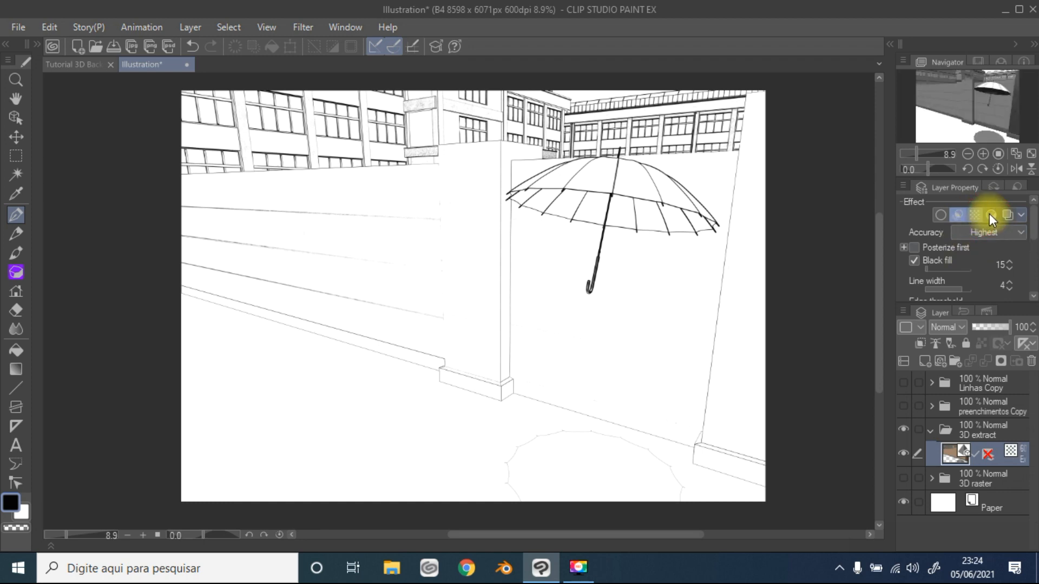
click(989, 214)
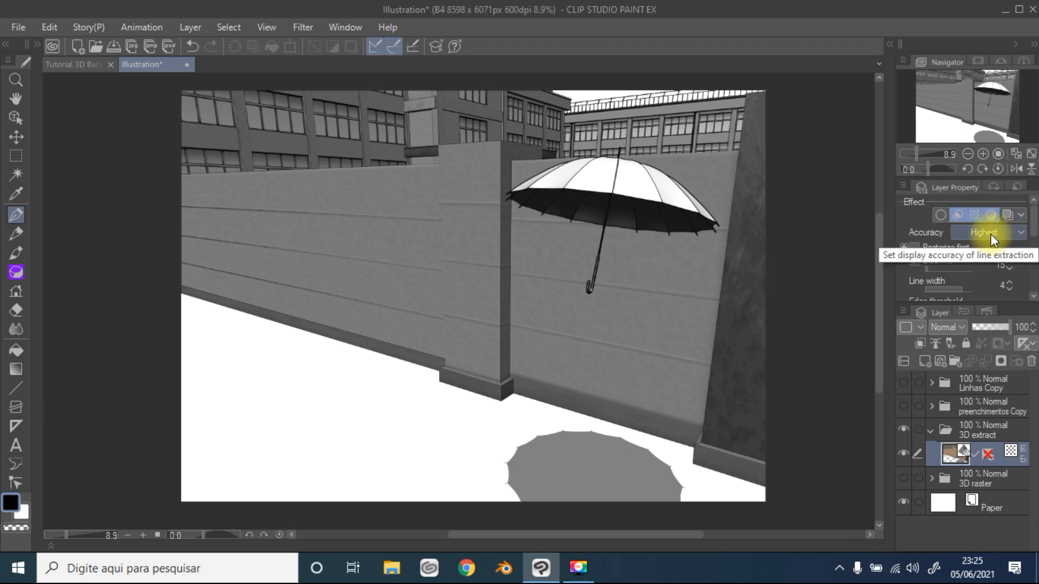
click(992, 234)
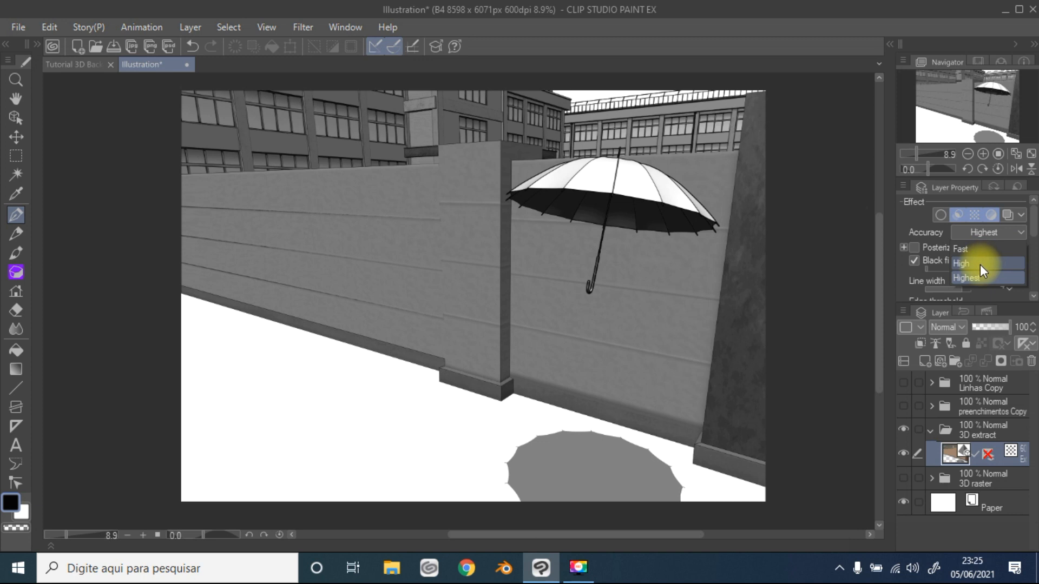
click(980, 277)
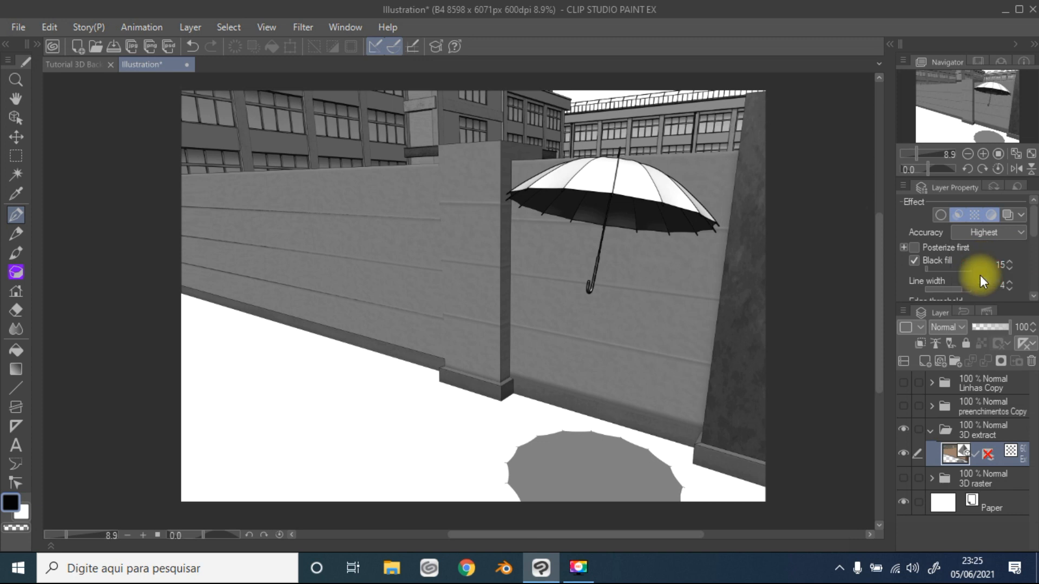
Examine the 3D layer's black fill, line width, edge threshold, tone frequency and expression color settings, and glance at the finished Tutorial 3D Background page
drag(1033, 231, 1034, 240)
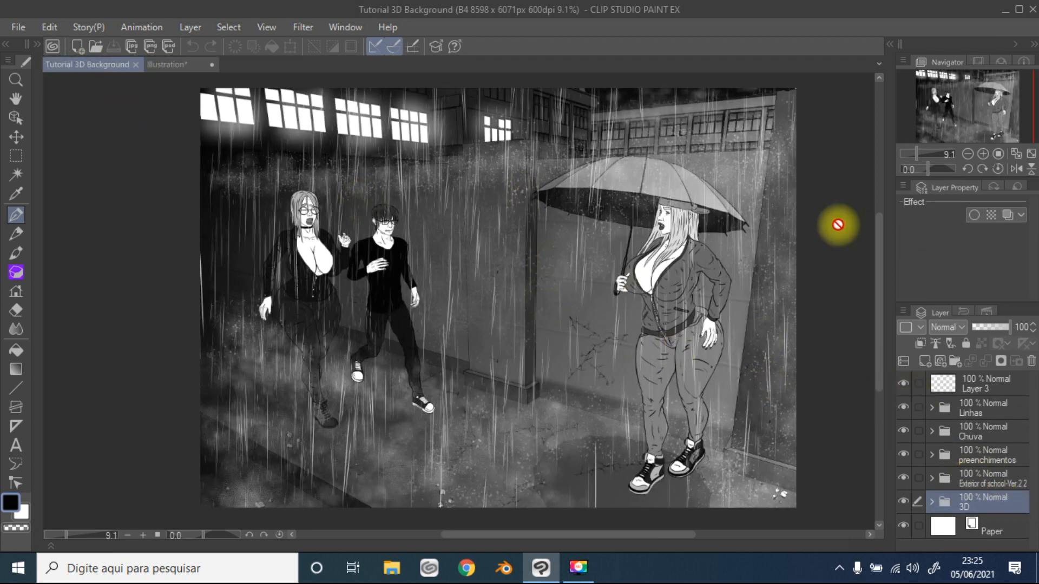
click(168, 66)
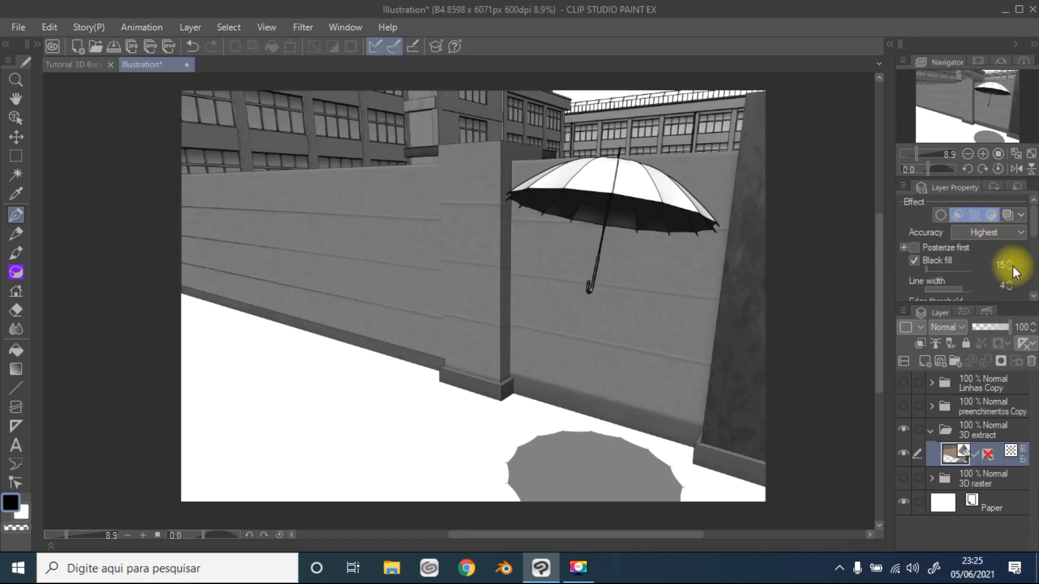
scroll(1030, 246, down, 3)
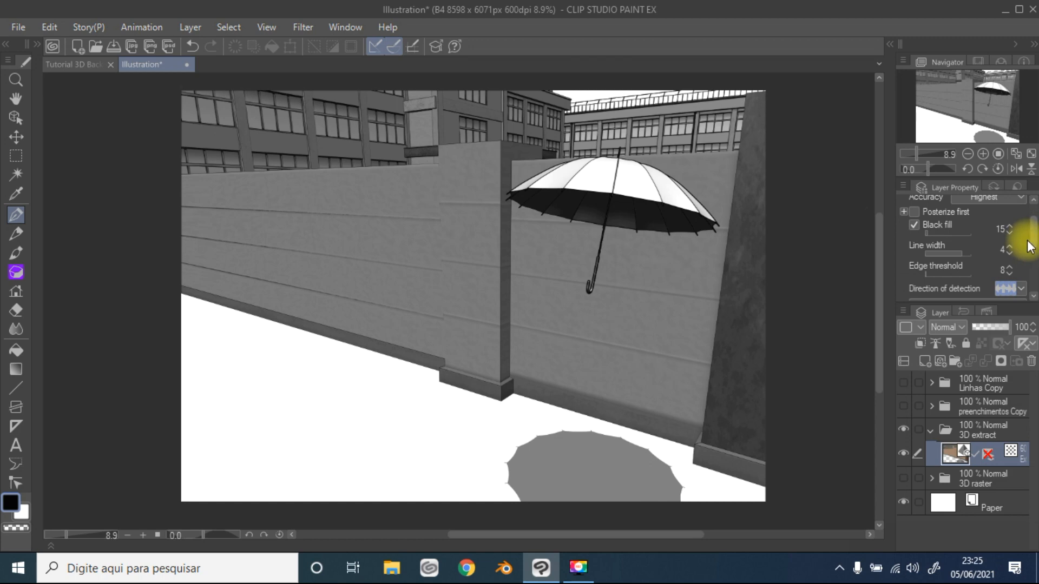
scroll(1010, 234, down, 1)
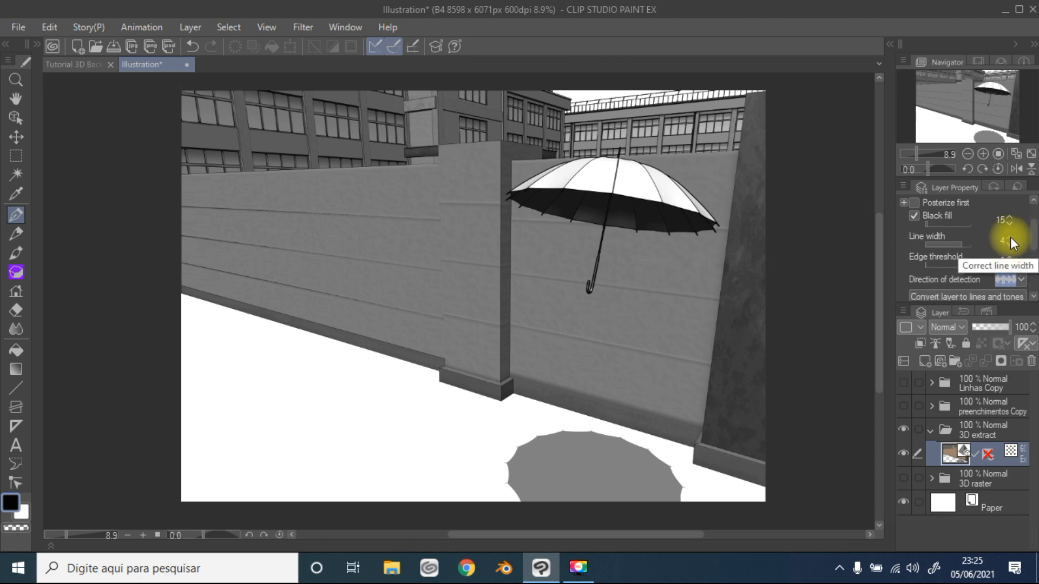
scroll(1031, 243, down, 1)
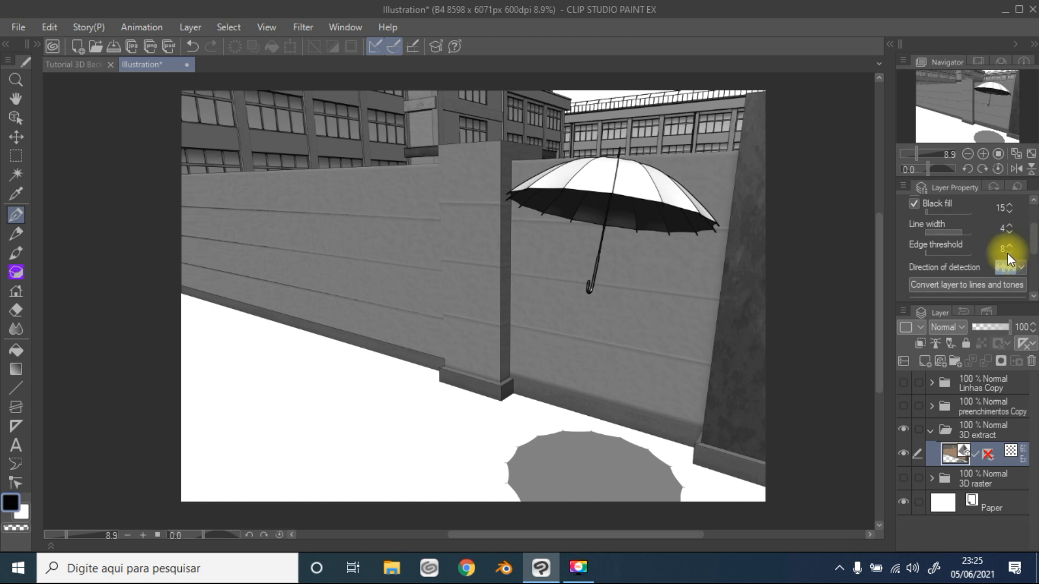
drag(1034, 252, 1035, 281)
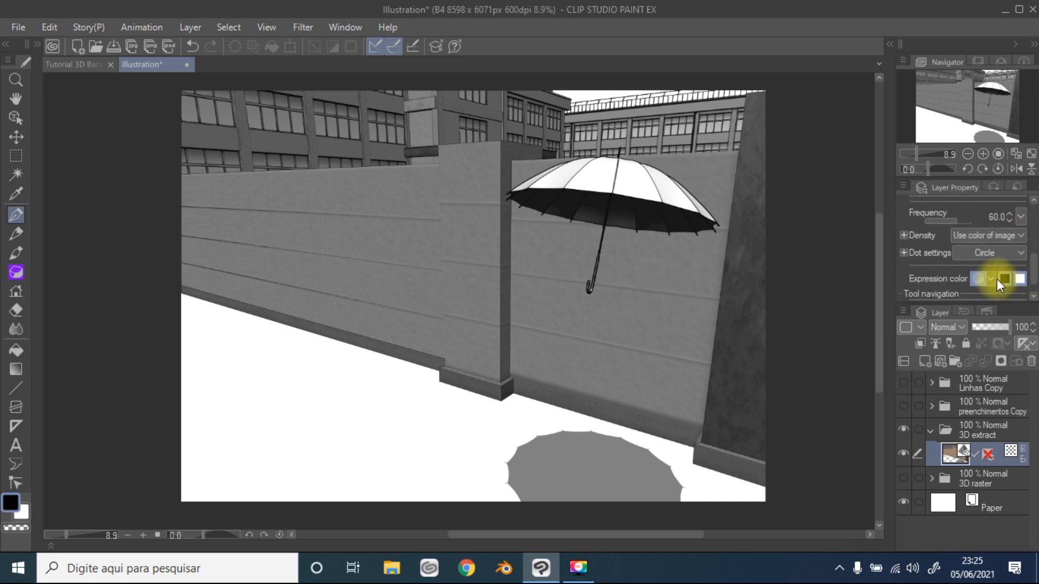
click(990, 280)
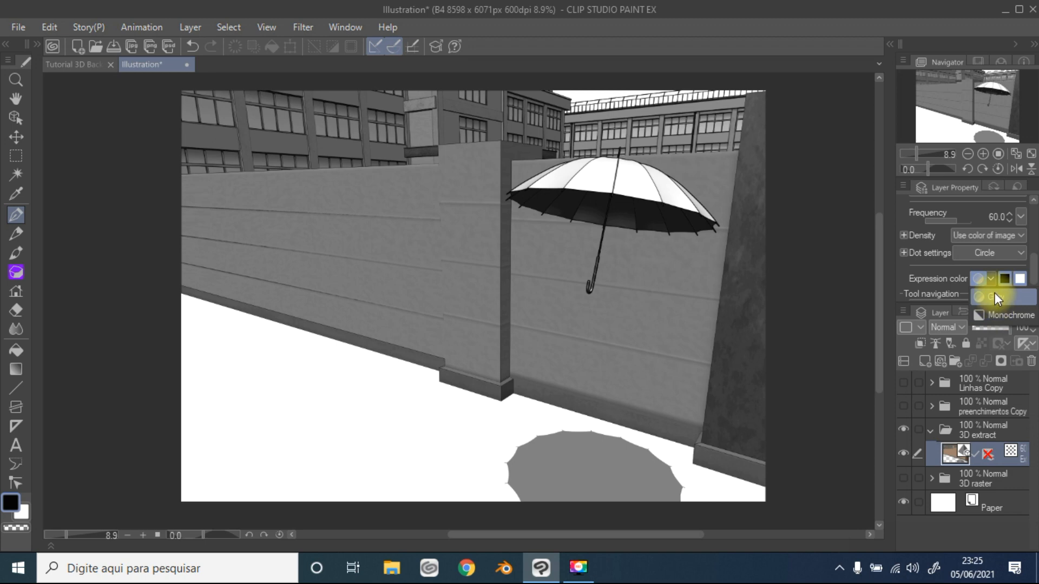
click(1032, 273)
Convert the 3D layer to lines and tones with 2 px vector outlines, texture line extraction and circular tones at frequency 60.0
scroll(1034, 273, up, 3)
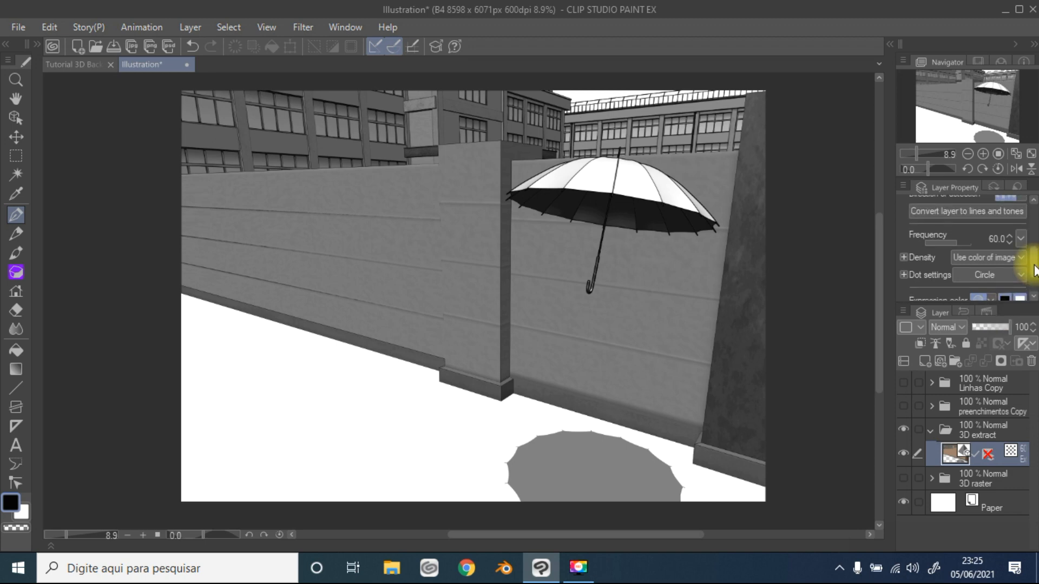
scroll(1035, 264, down, 1)
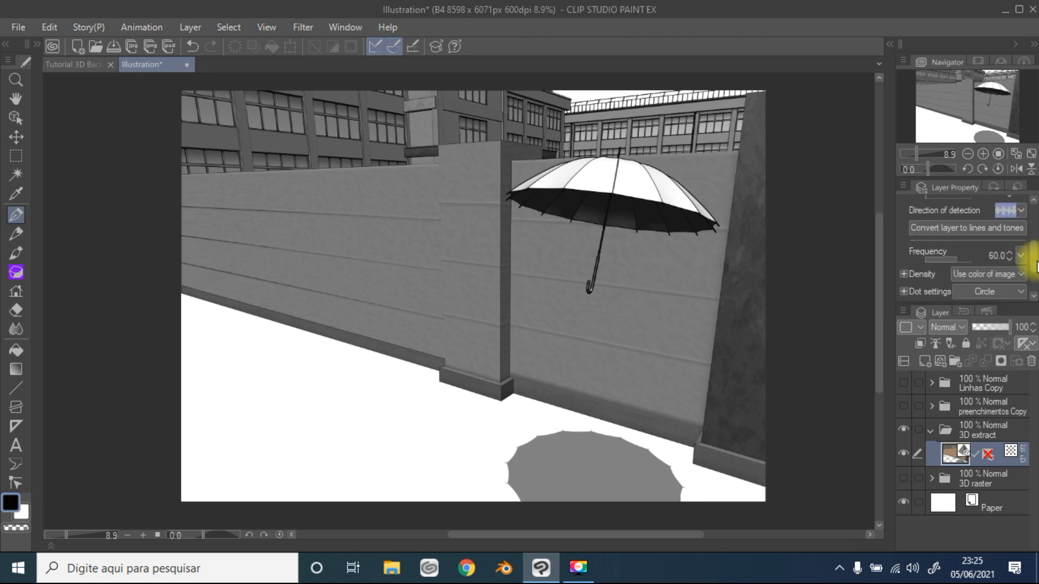
scroll(1035, 265, up, 3)
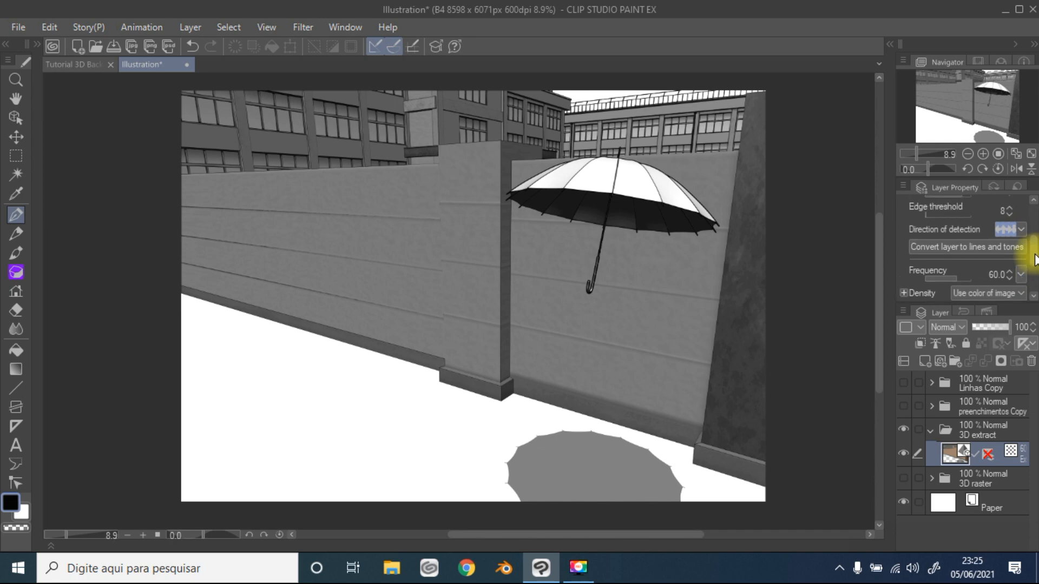
click(975, 250)
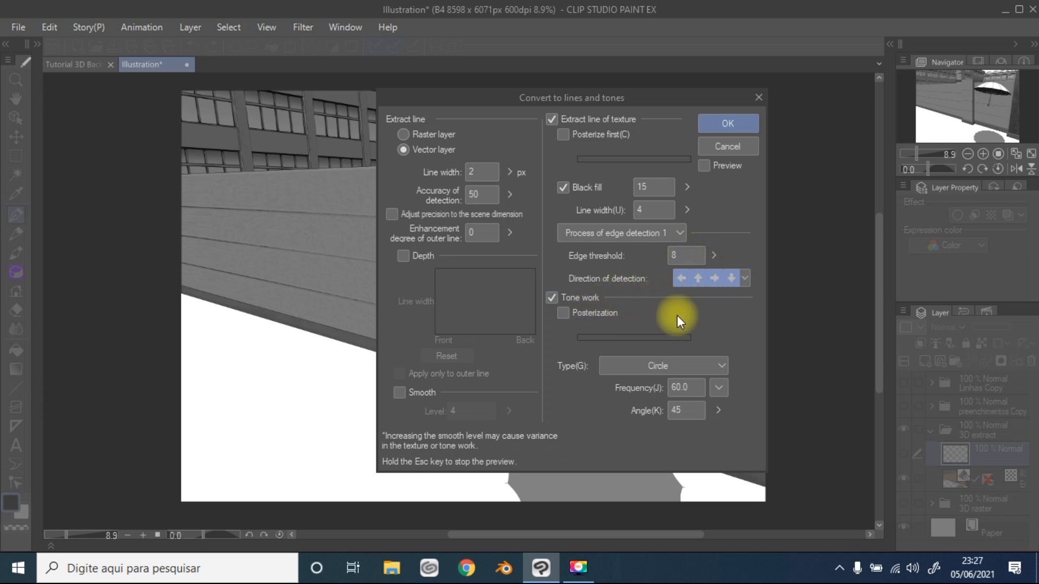
click(727, 126)
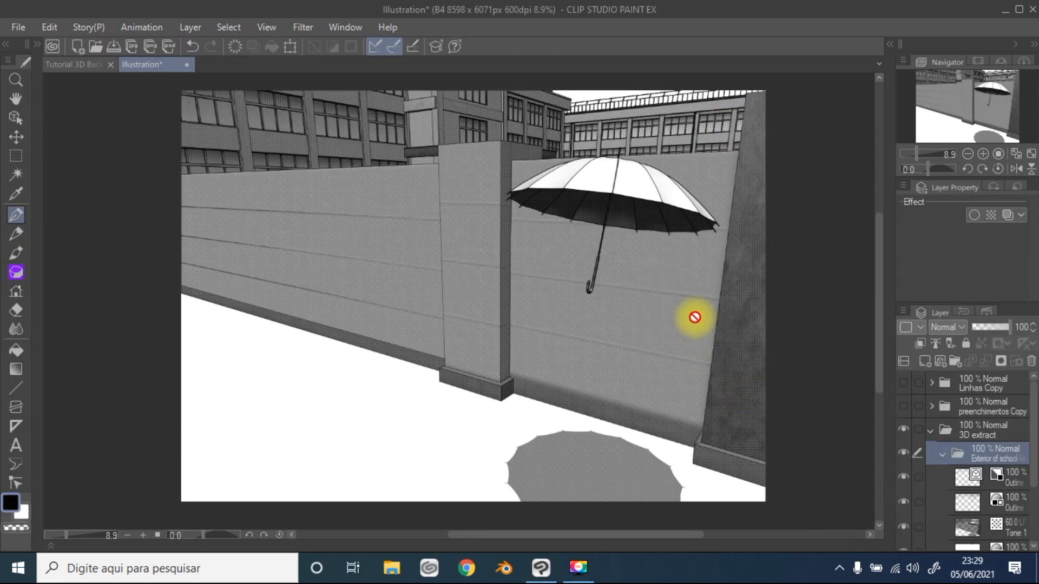
Check the converted scene in close-up and remove the dot tone effect from the Tone 1 layer, leaving flat grays
scroll(691, 318, up, 1)
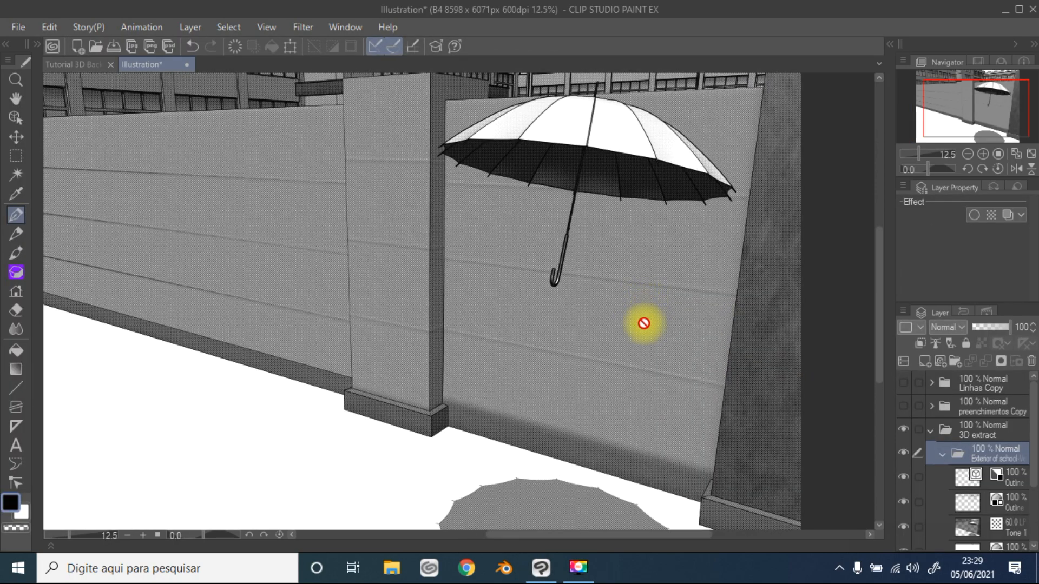
scroll(643, 325, up, 2)
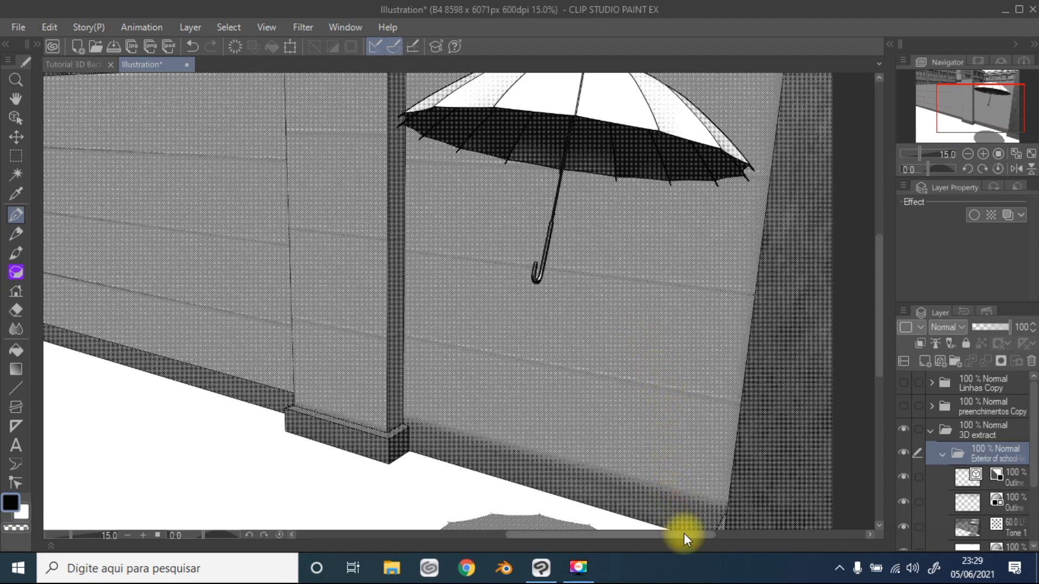
drag(684, 533, 681, 534)
drag(878, 322, 869, 281)
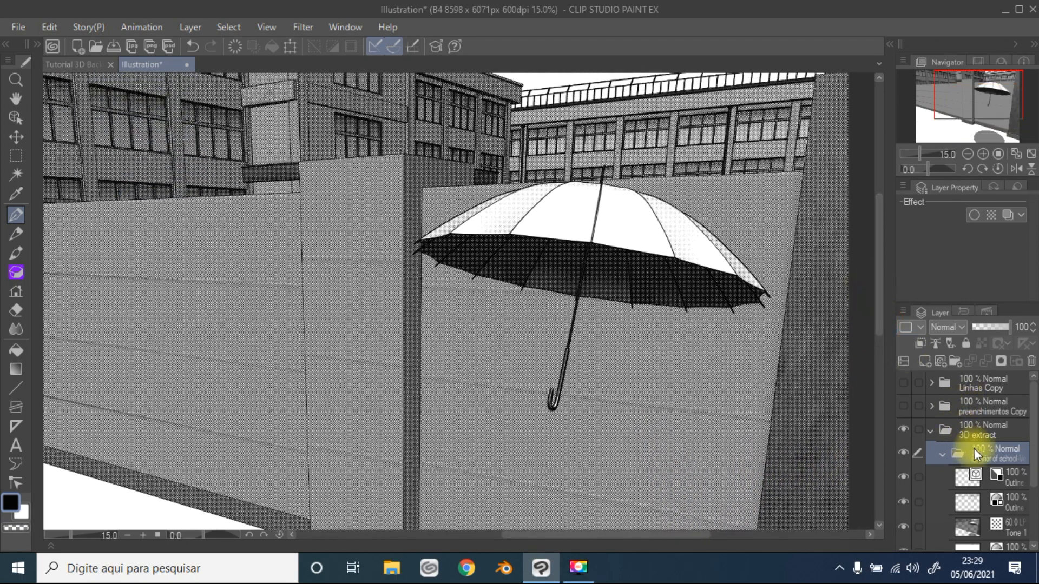
scroll(993, 492, down, 2)
click(1005, 467)
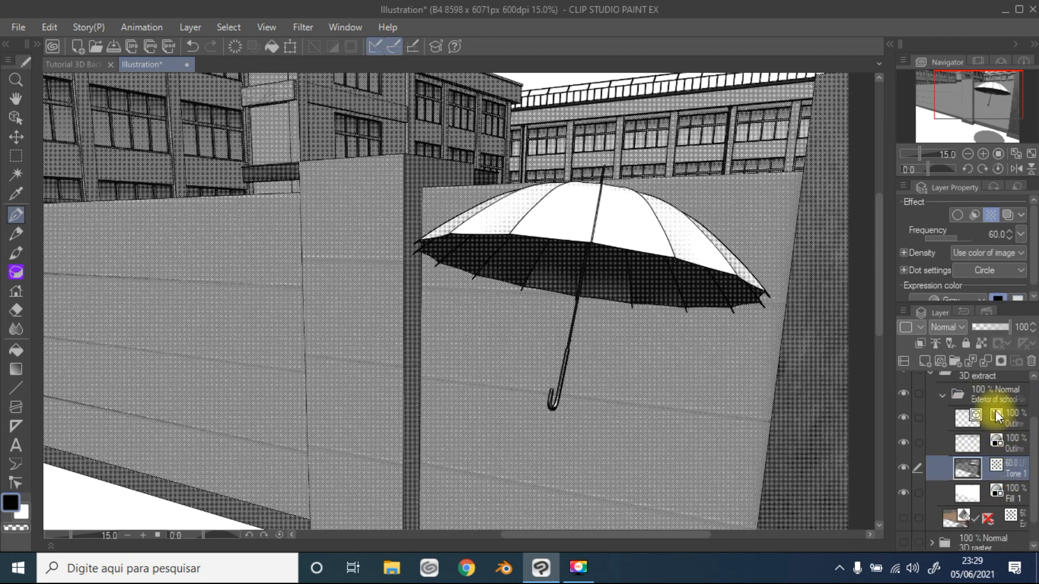
click(991, 216)
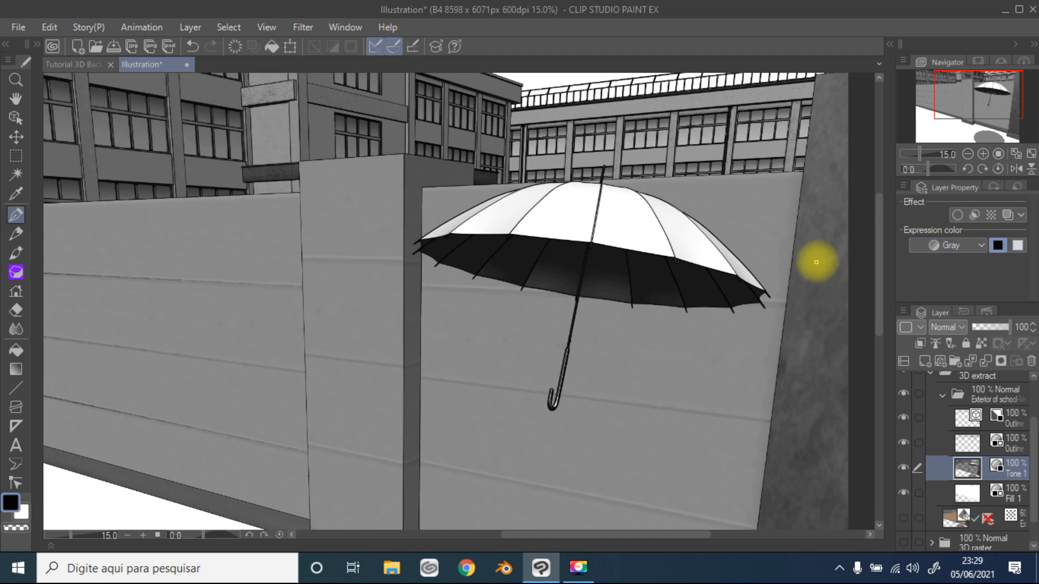
Turn the Tone 1 layer's dot effect back on, inspect the dots up close, and remove the effect again
scroll(818, 277, down, 1)
drag(878, 244, 878, 255)
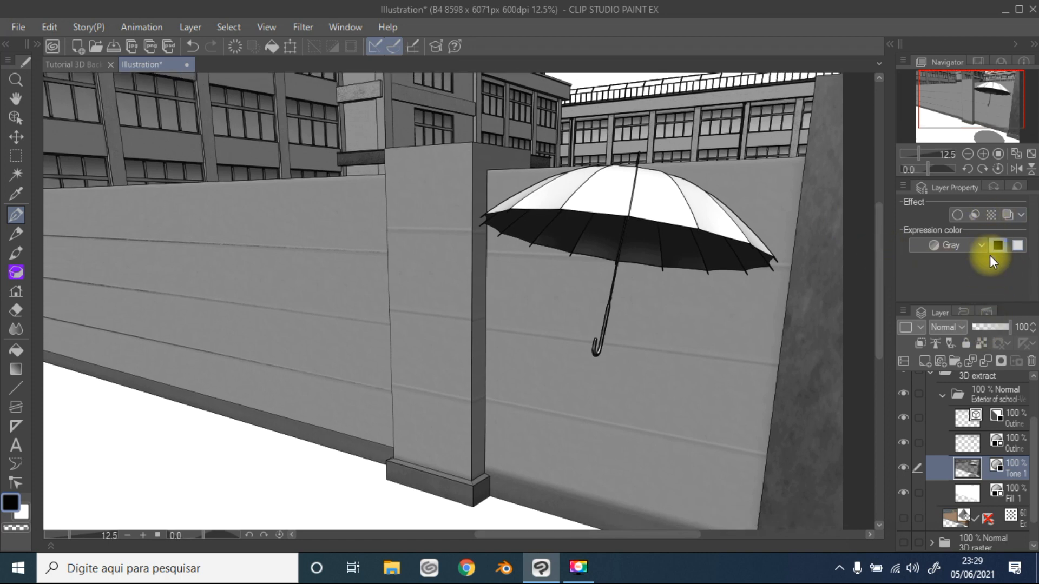
click(989, 216)
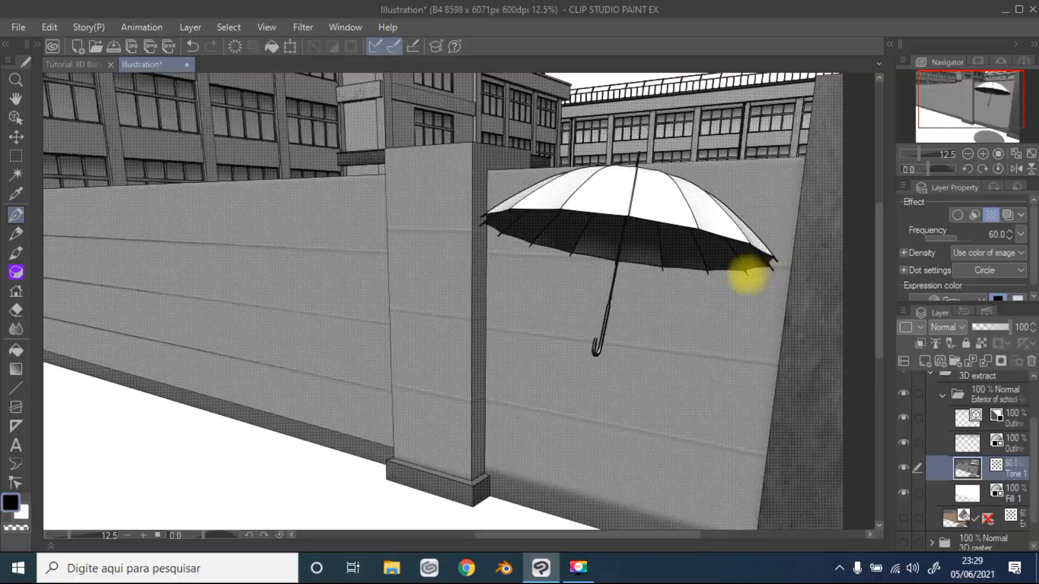
scroll(747, 273, up, 1)
scroll(746, 274, up, 5)
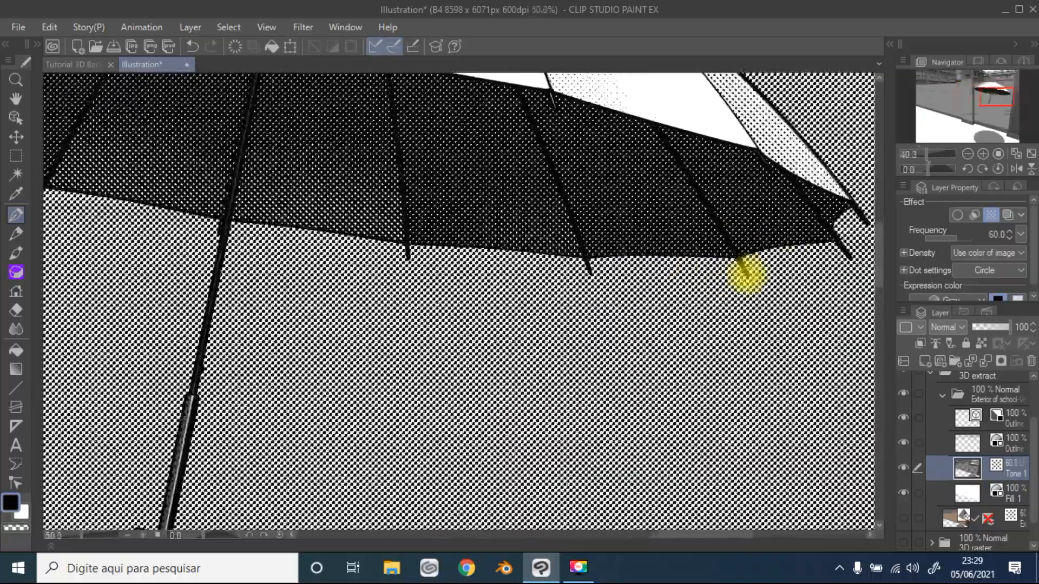
scroll(746, 274, down, 7)
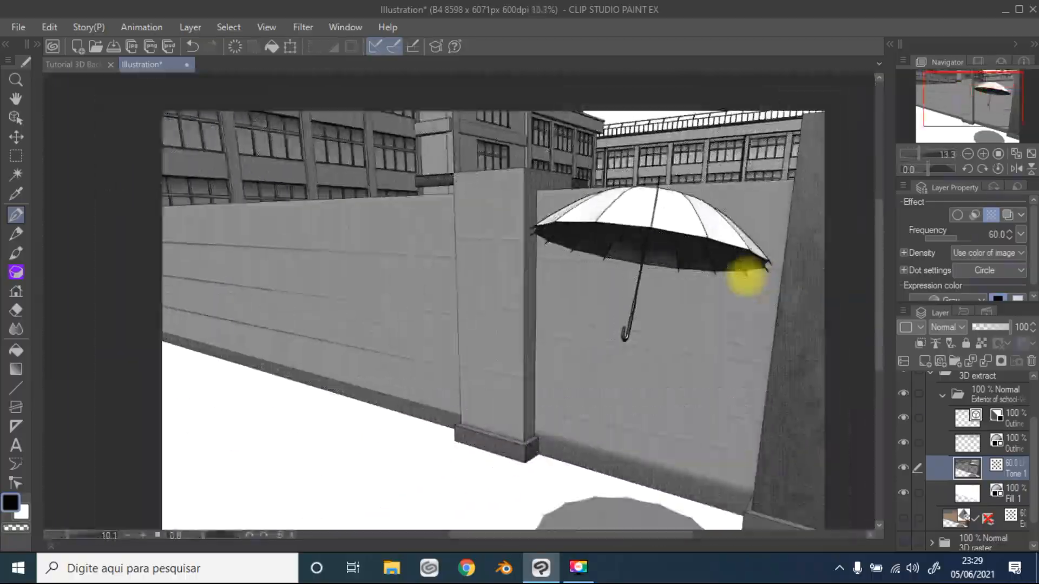
click(991, 214)
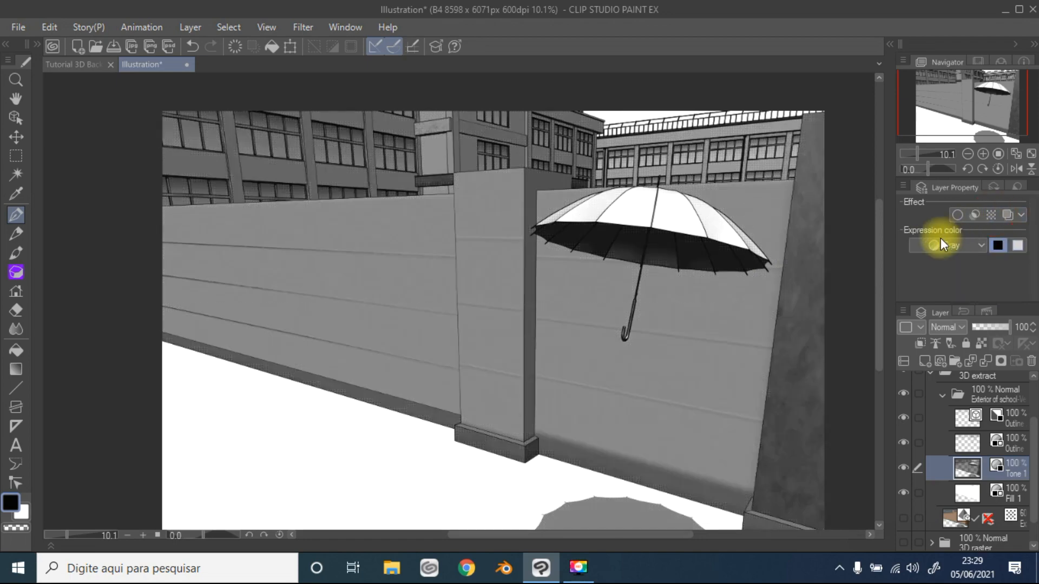
Collapse the converted Exterior of school folder and switch off all effects on the hidden original 3D layer
scroll(546, 246, down, 2)
scroll(742, 297, up, 1)
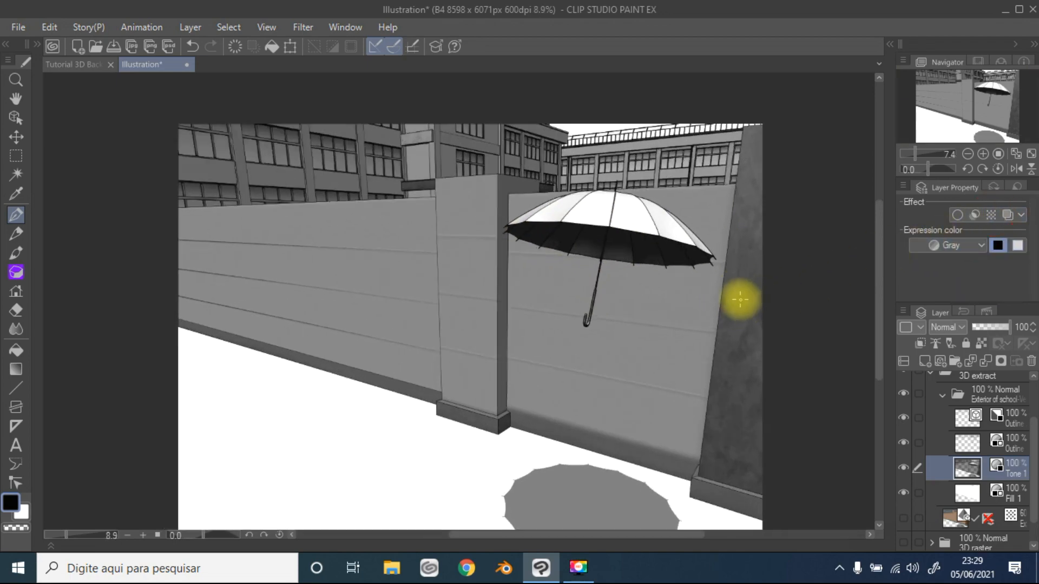
key(space)
drag(568, 332, 573, 294)
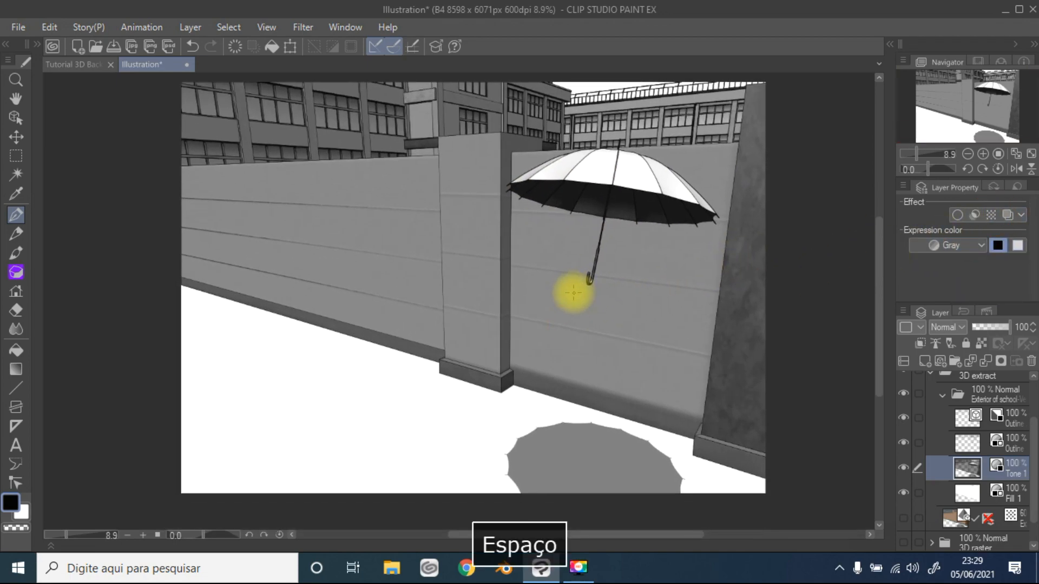
click(942, 394)
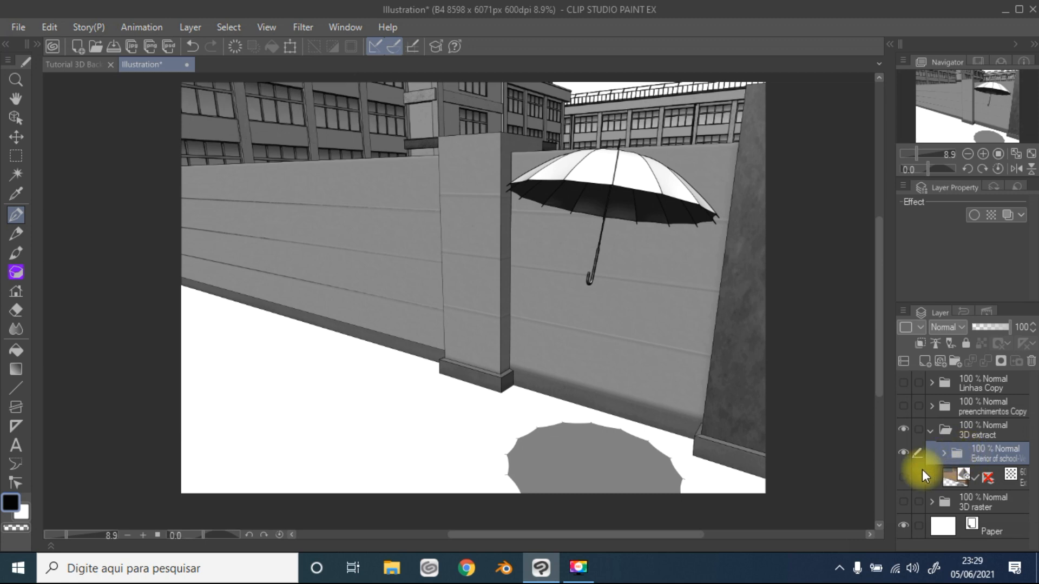
click(1012, 477)
click(956, 216)
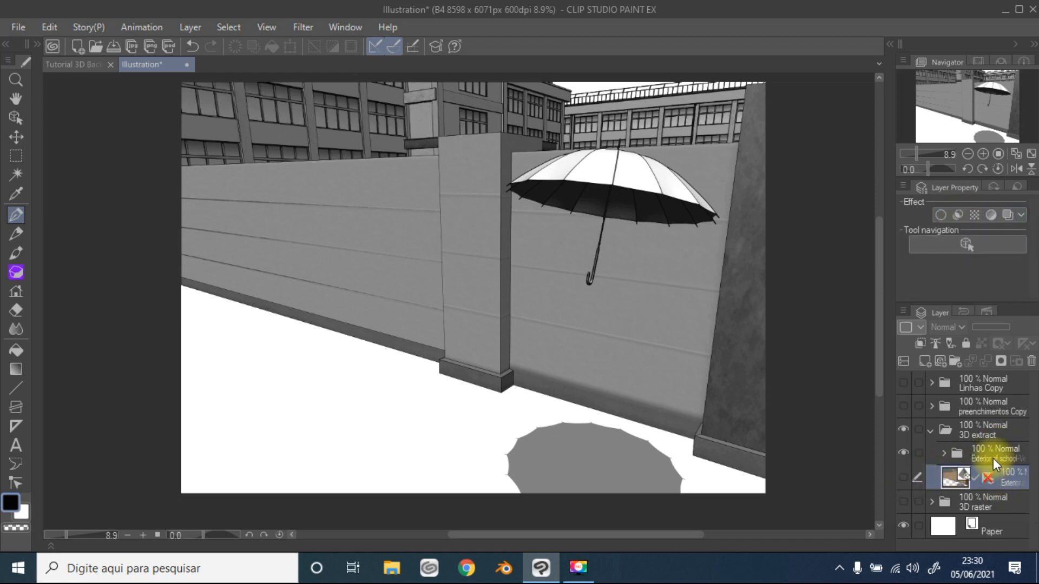
Move the converted Exterior of school folder out above 3D extract, and place the collapsed 3D extract folder below 3D raster
drag(991, 457, 997, 418)
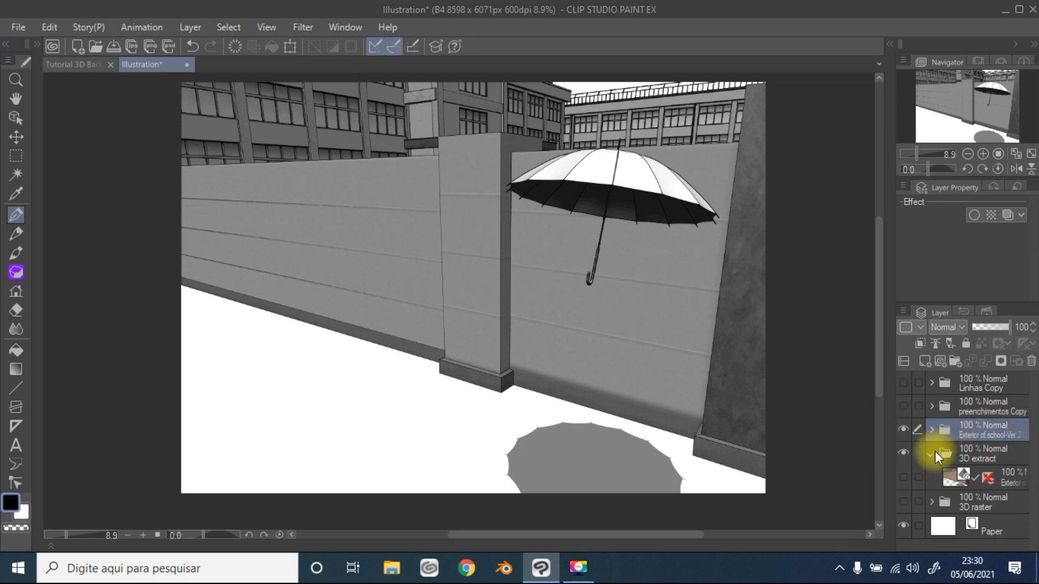
click(930, 455)
drag(978, 452, 978, 485)
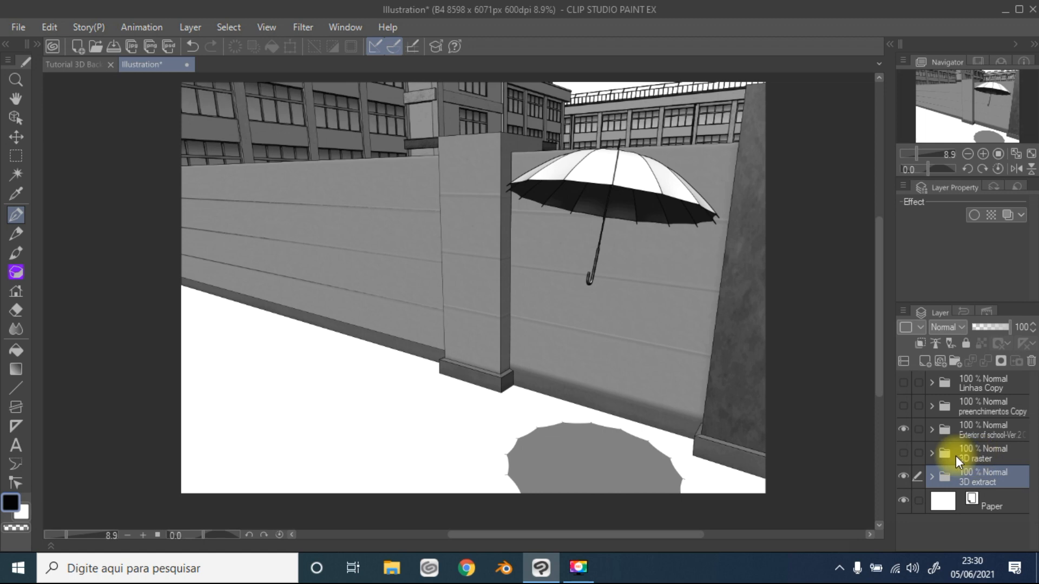
Show the Linhas Copy and preenchimentos Copy folders so the characters appear over the converted background
drag(903, 382, 903, 405)
scroll(730, 292, up, 3)
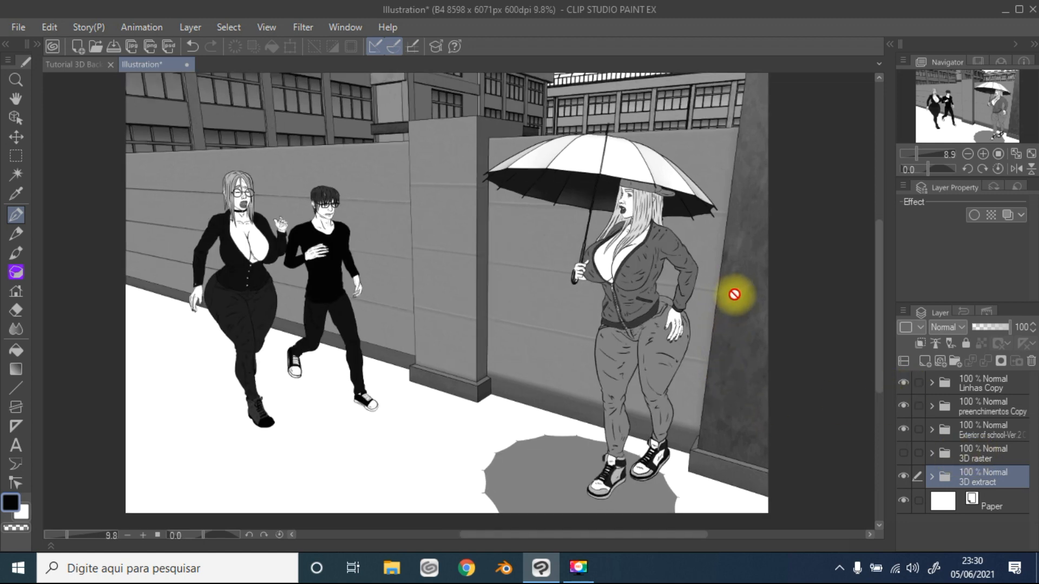
scroll(574, 265, up, 4)
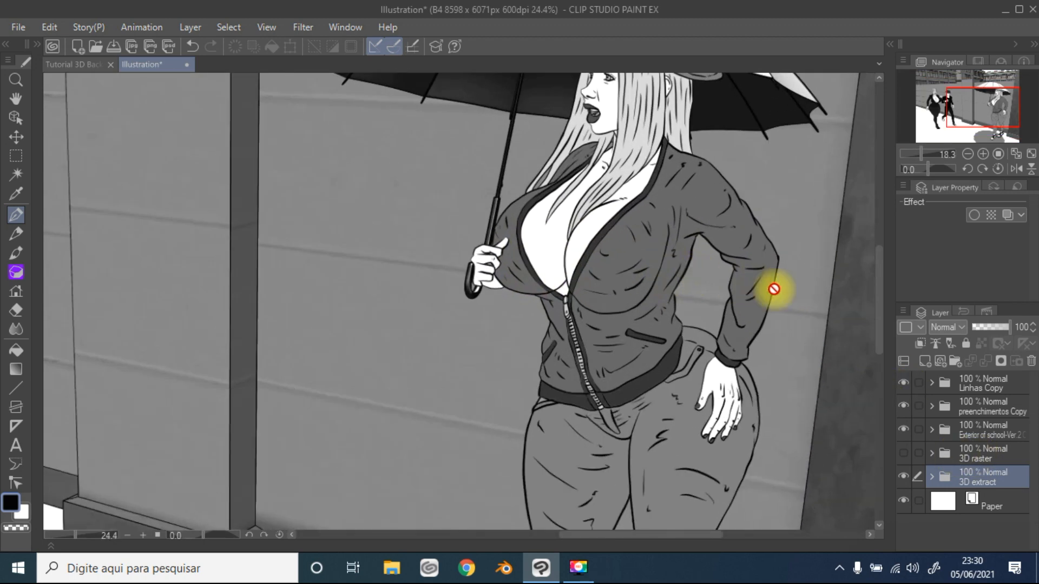
Examine in close-up how the woman with the umbrella, the shoes and the wall base fit the converted background
drag(715, 535, 740, 533)
scroll(745, 330, up, 2)
scroll(745, 322, up, 1)
drag(875, 327, 877, 423)
scroll(714, 412, up, 2)
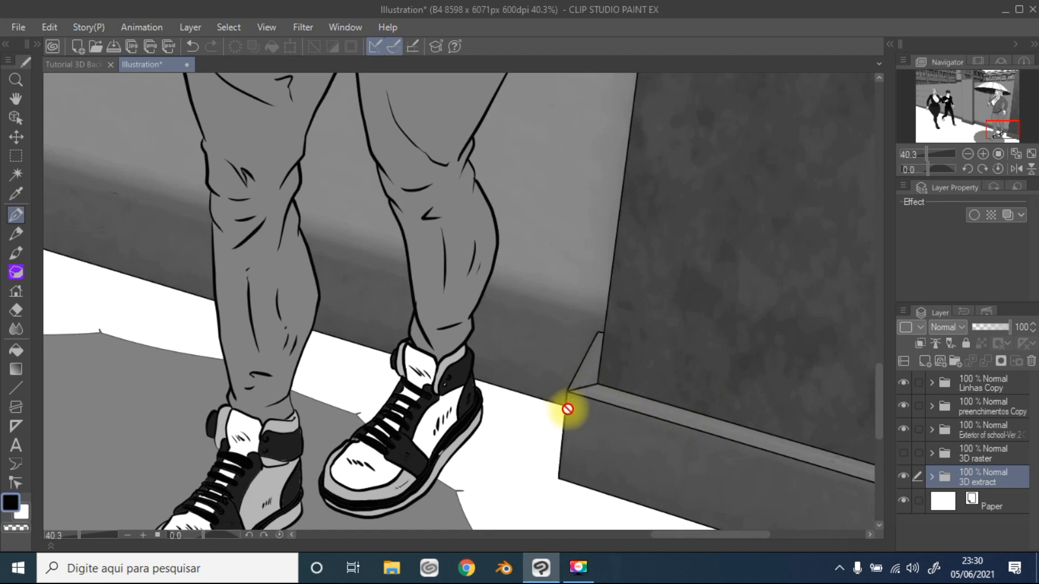
scroll(522, 323, down, 4)
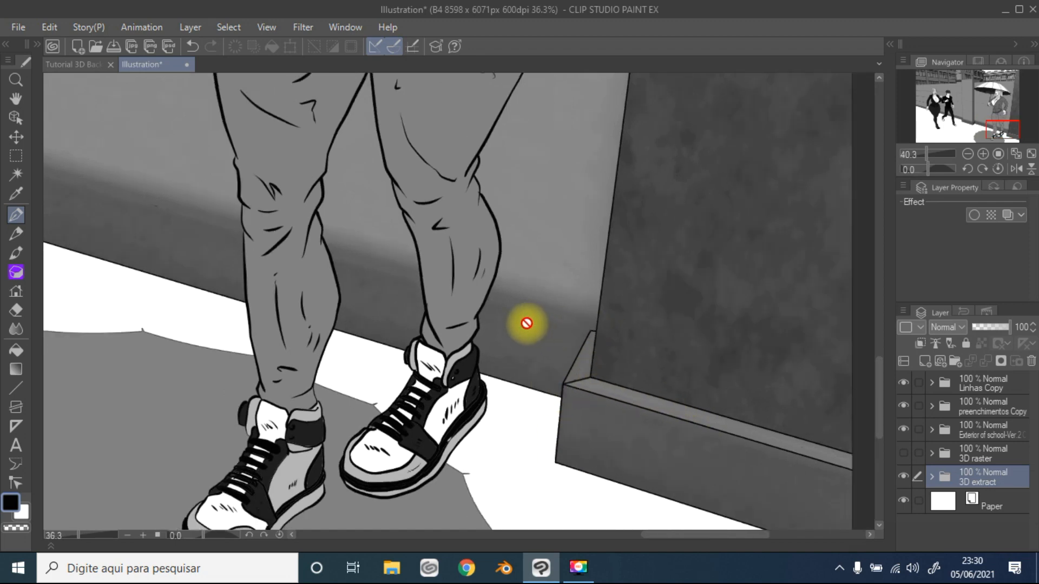
drag(719, 533, 617, 535)
scroll(623, 474, down, 1)
scroll(614, 222, up, 4)
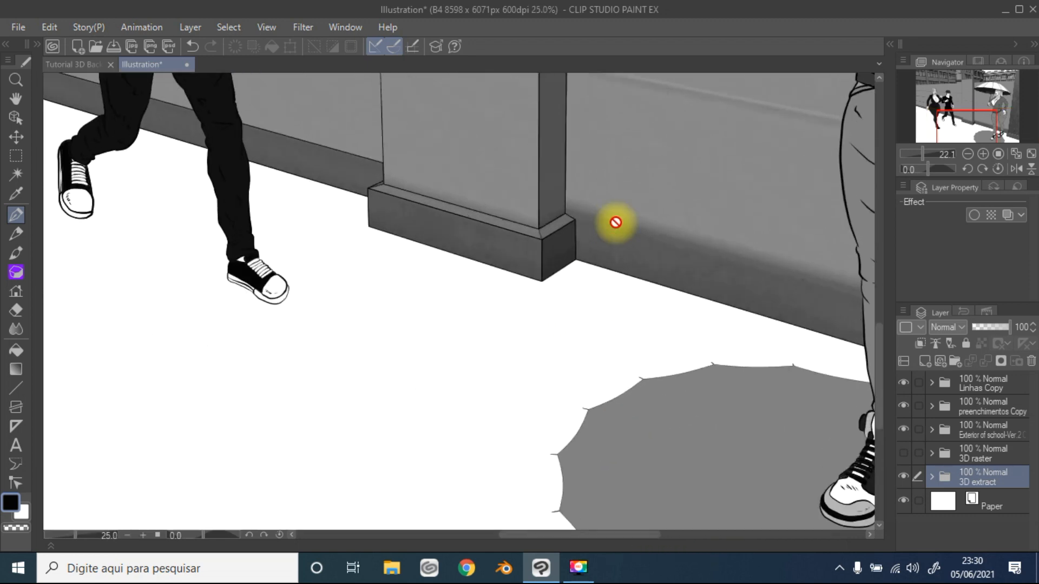
Examine the extracted lines and grays of the school windows in close-up, and review the whole page
drag(879, 350, 868, 146)
scroll(567, 171, up, 3)
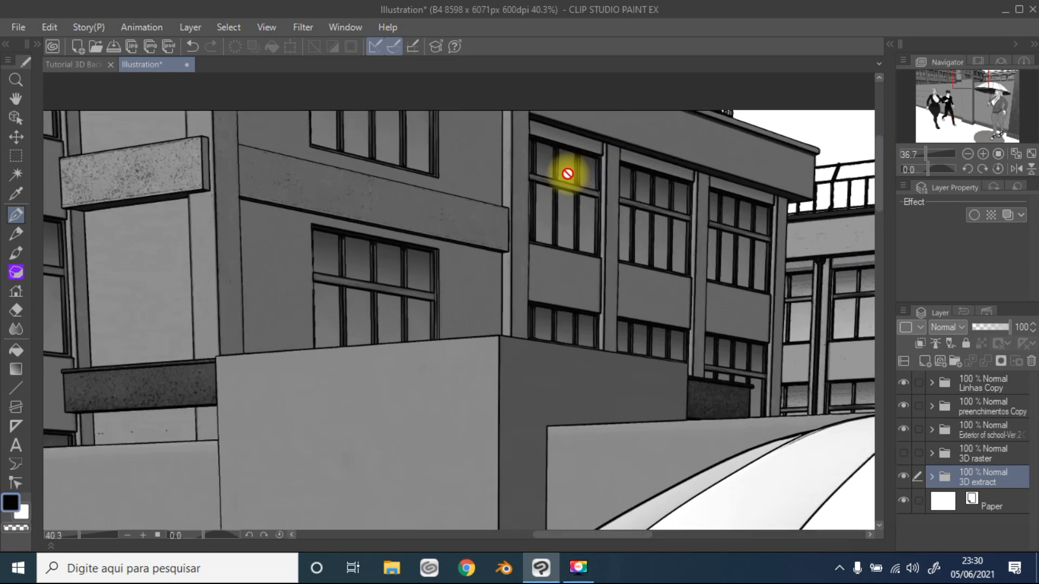
scroll(568, 173, up, 1)
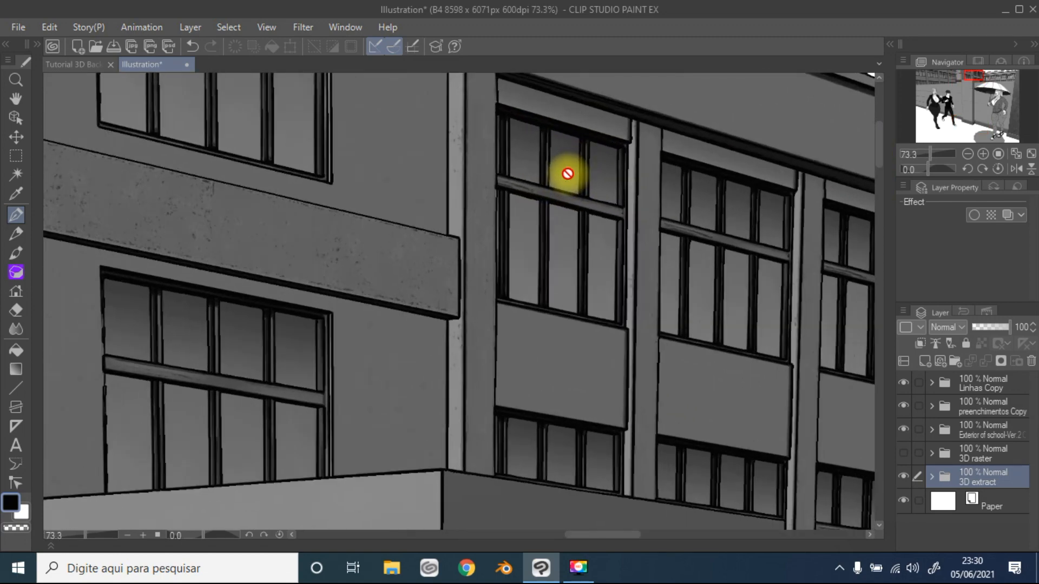
scroll(568, 173, down, 2)
scroll(565, 182, down, 3)
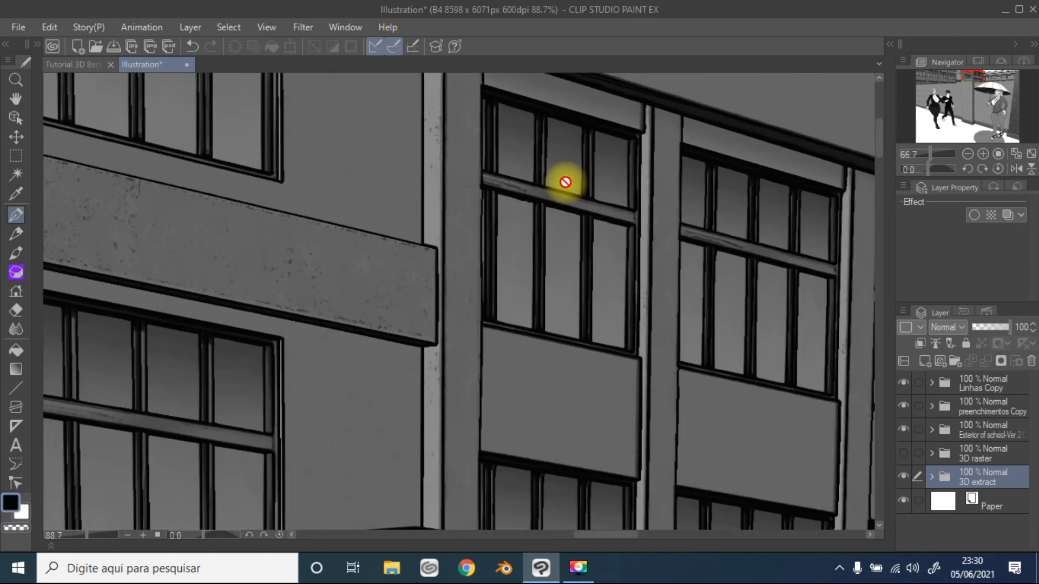
scroll(561, 196, down, 2)
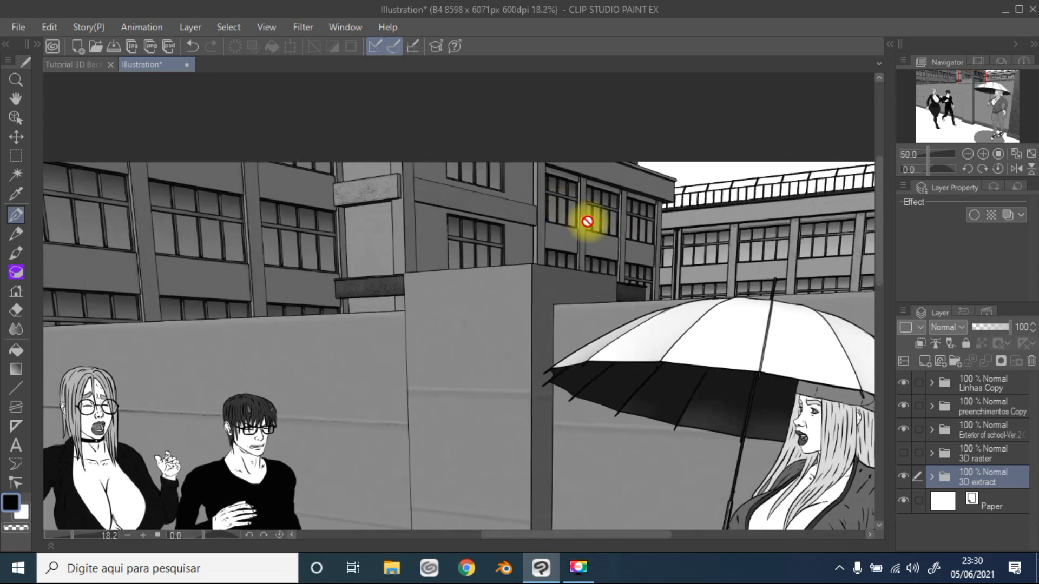
drag(872, 267, 881, 336)
scroll(757, 312, down, 2)
scroll(782, 374, down, 1)
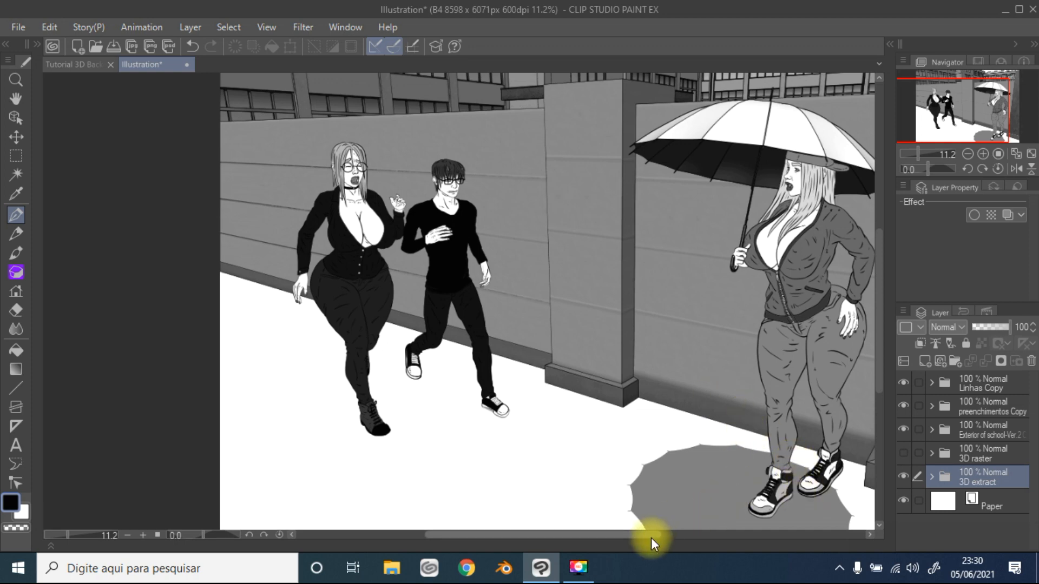
scroll(652, 541, right, 1)
scroll(684, 389, down, 2)
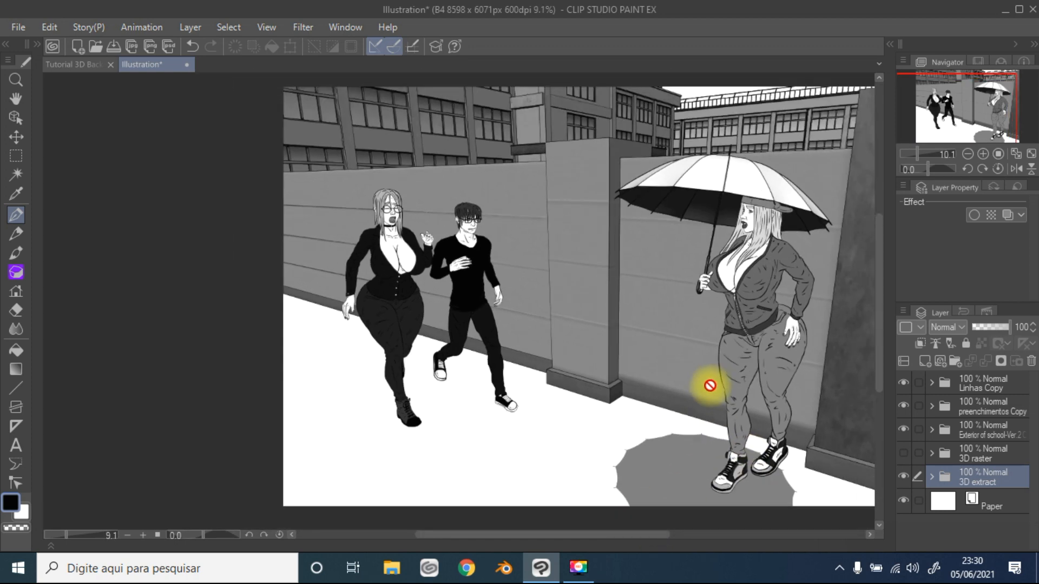
drag(657, 536, 674, 537)
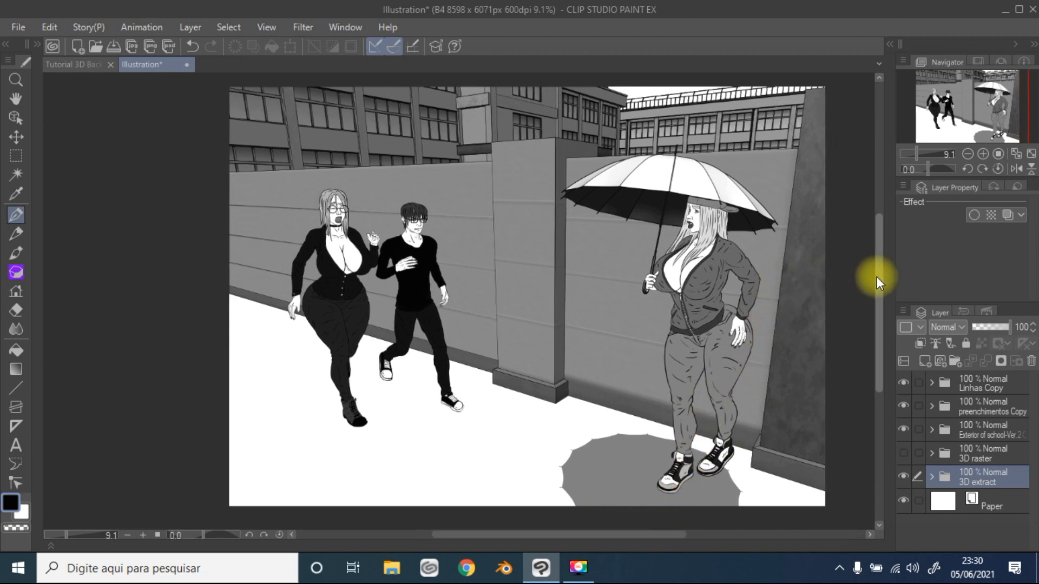
drag(878, 276, 872, 277)
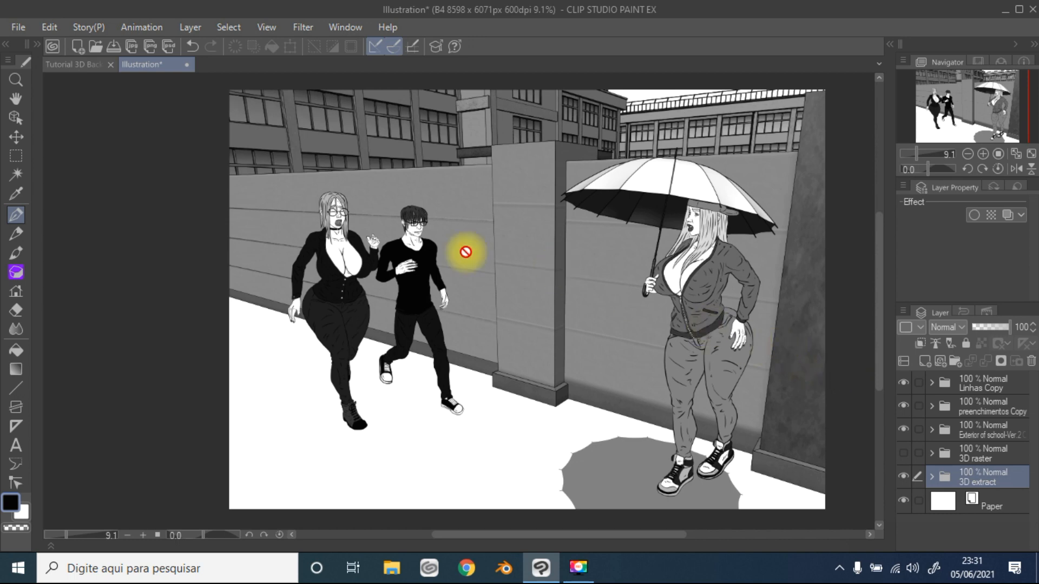
Compare the current illustration with the finished rainy night version in the Tutorial 3D Background document
click(78, 67)
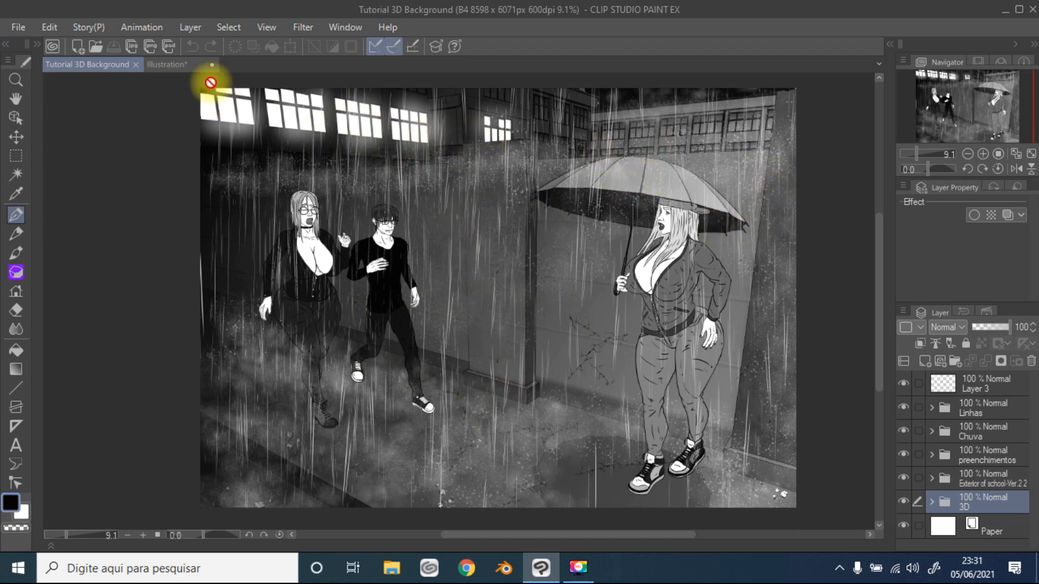
click(195, 64)
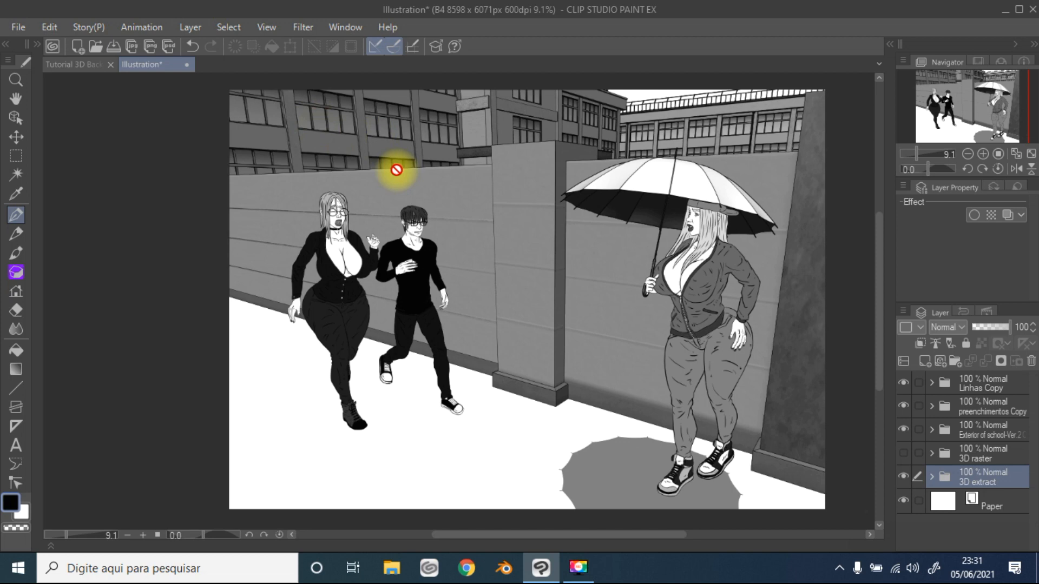
click(82, 70)
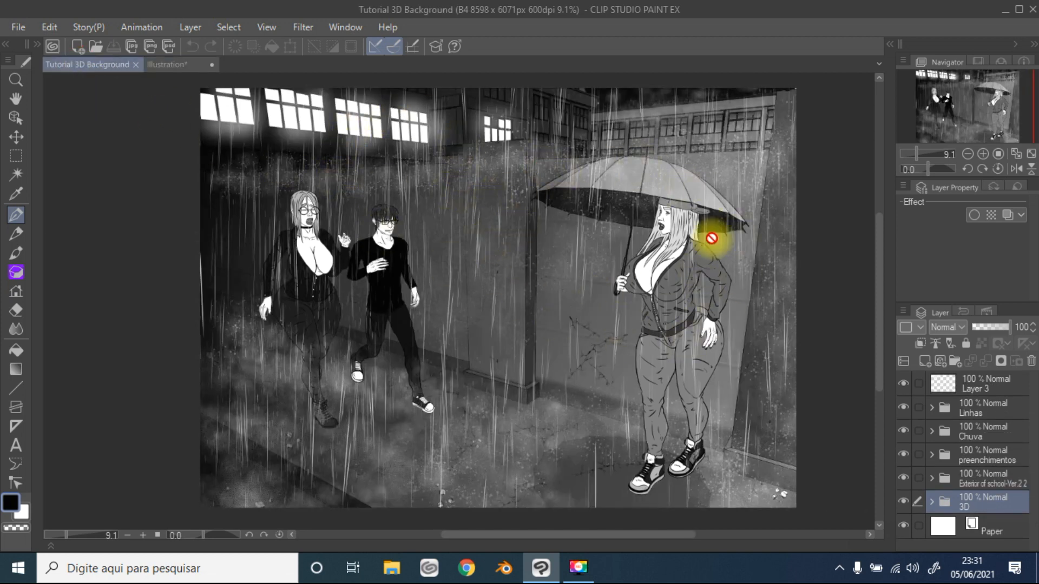
click(165, 64)
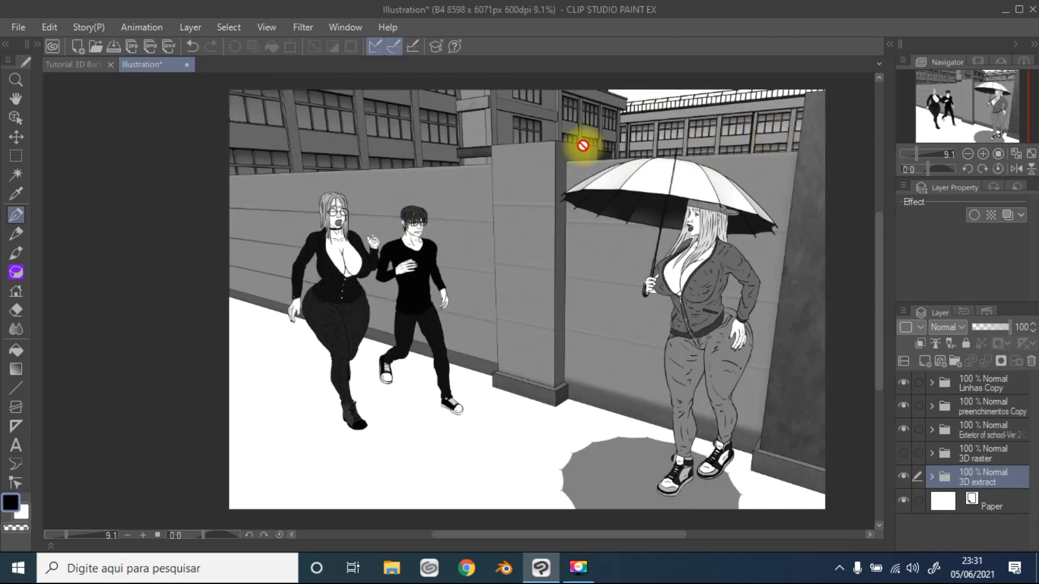
click(73, 69)
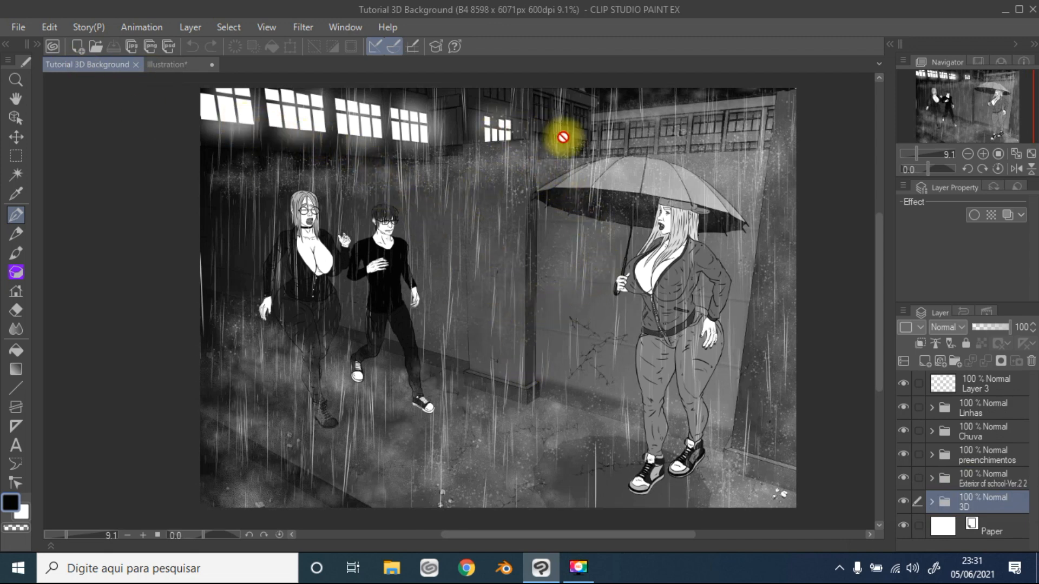
click(168, 69)
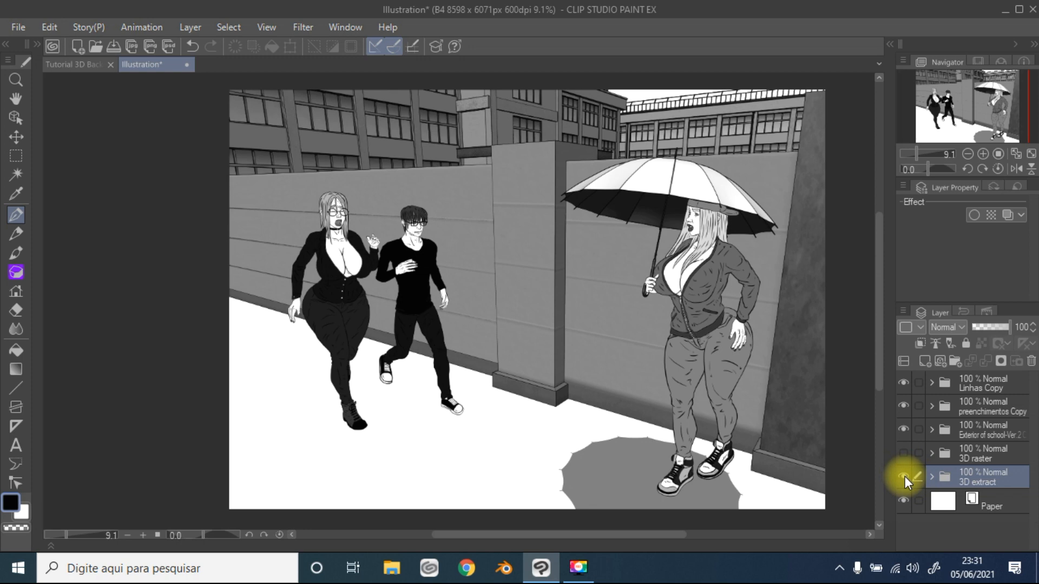
Compare the hand-traced 3D raster folder with the converted Exterior of school folder, leaving only the converted version visible
click(905, 433)
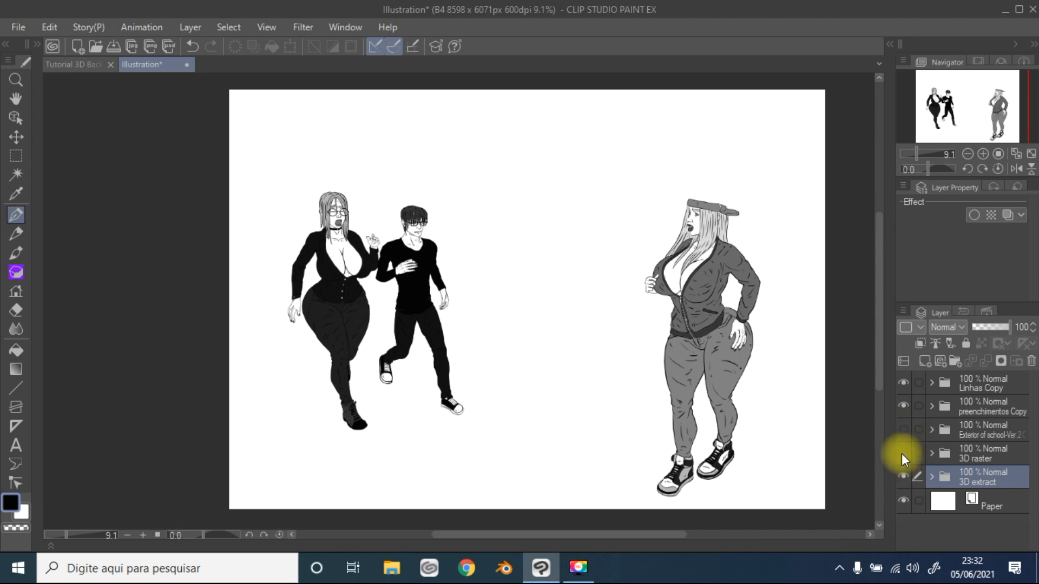
click(902, 453)
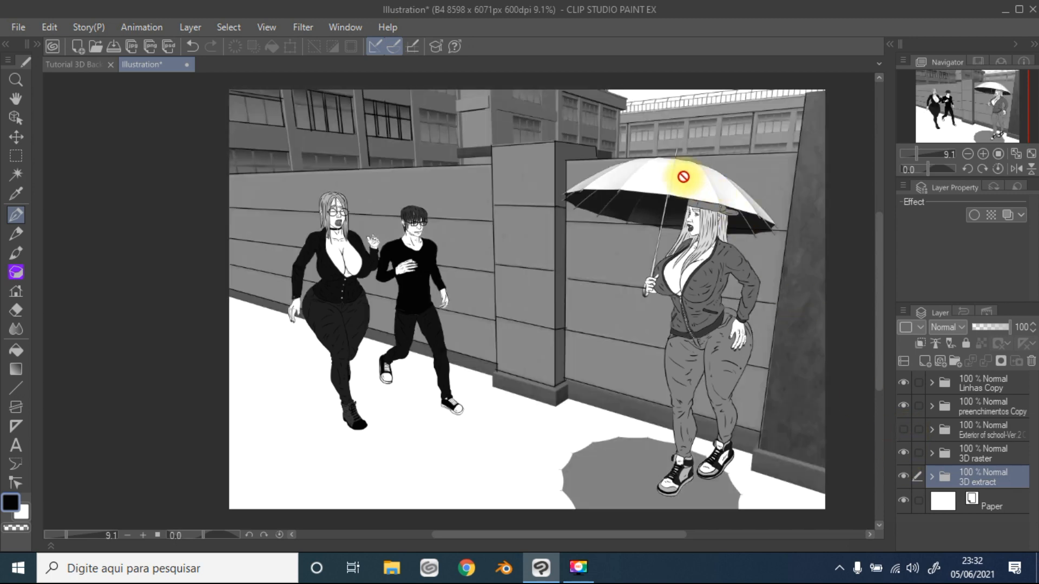
scroll(680, 166, up, 2)
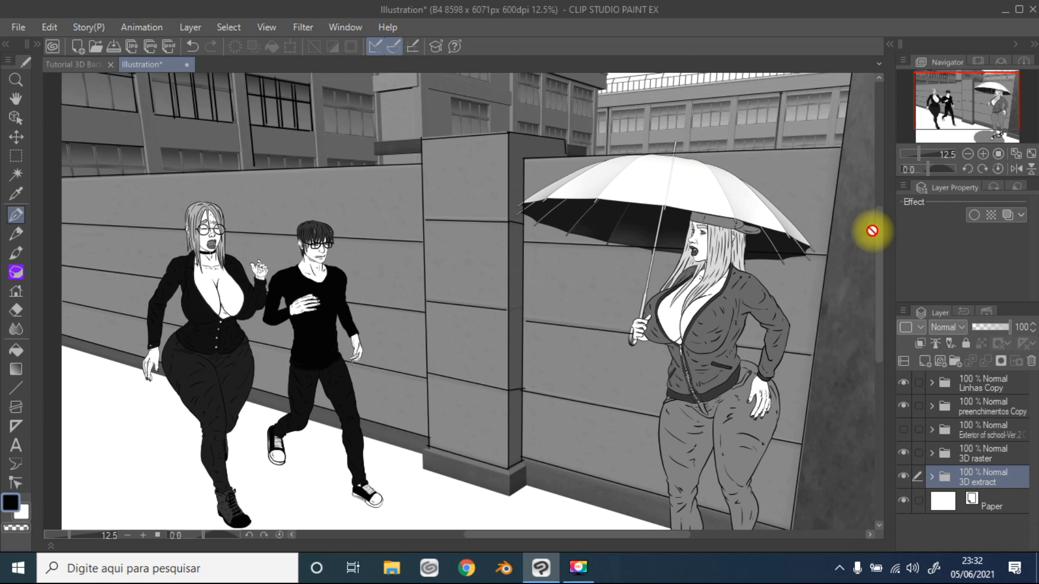
scroll(750, 184, up, 3)
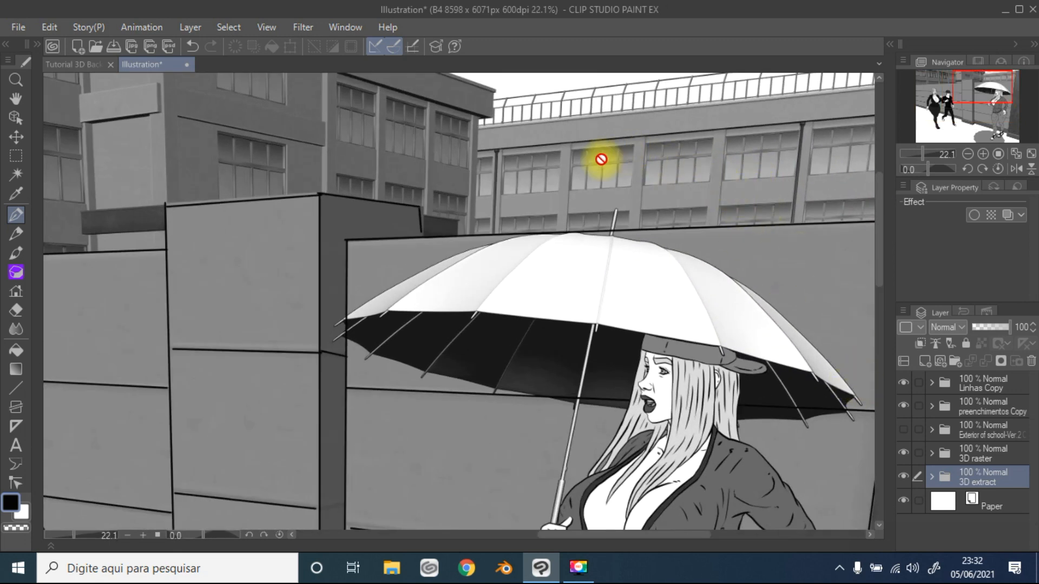
click(902, 427)
click(903, 453)
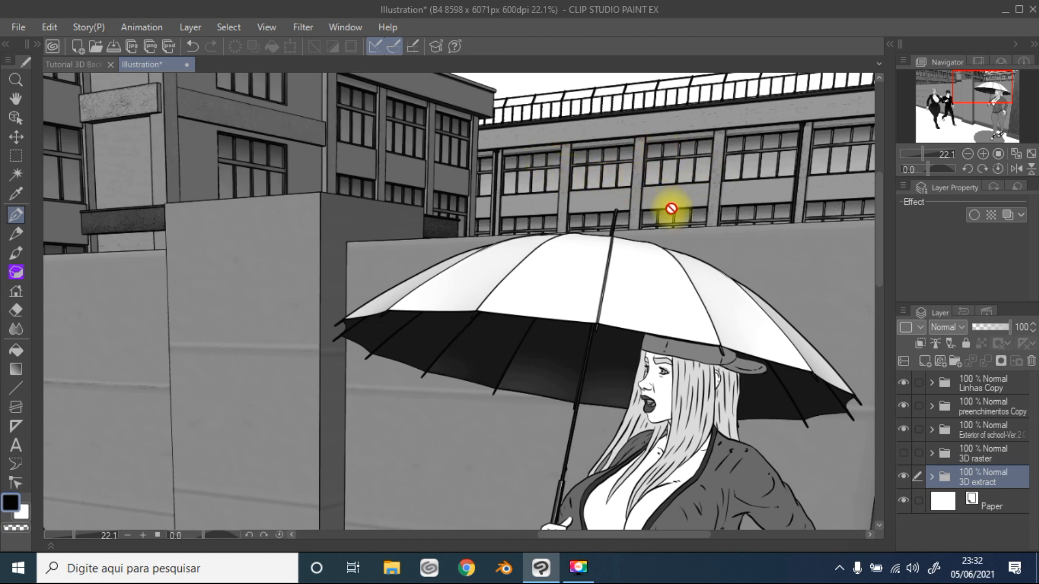
scroll(669, 206, down, 4)
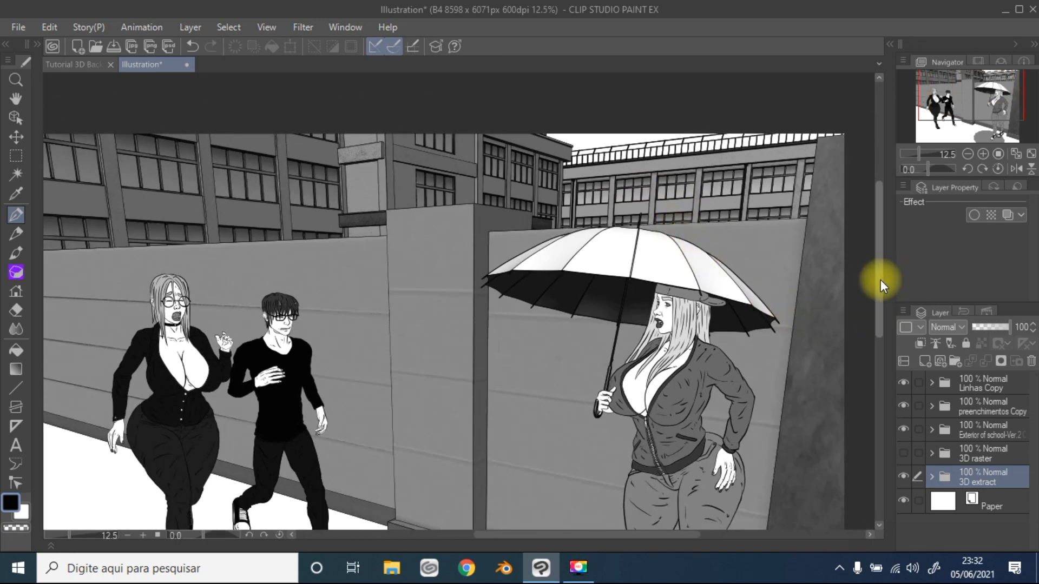
scroll(876, 287, down, 1)
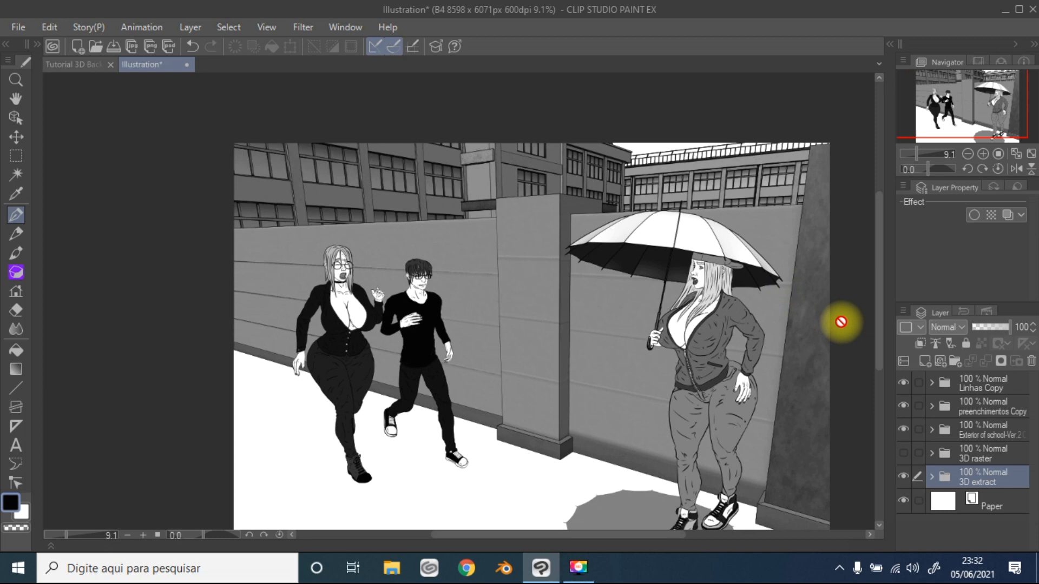
scroll(876, 320, down, 2)
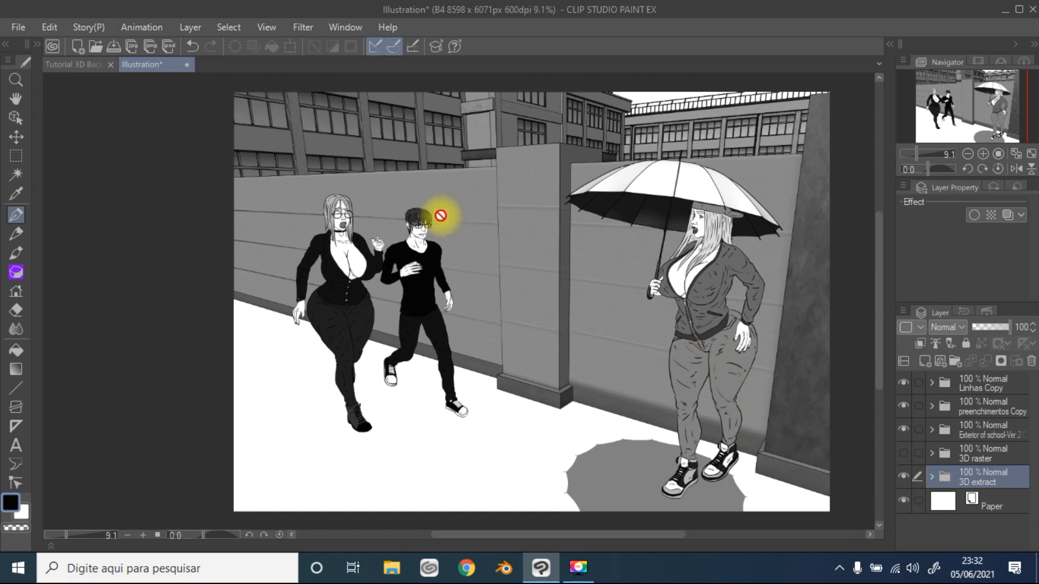
scroll(872, 295, down, 1)
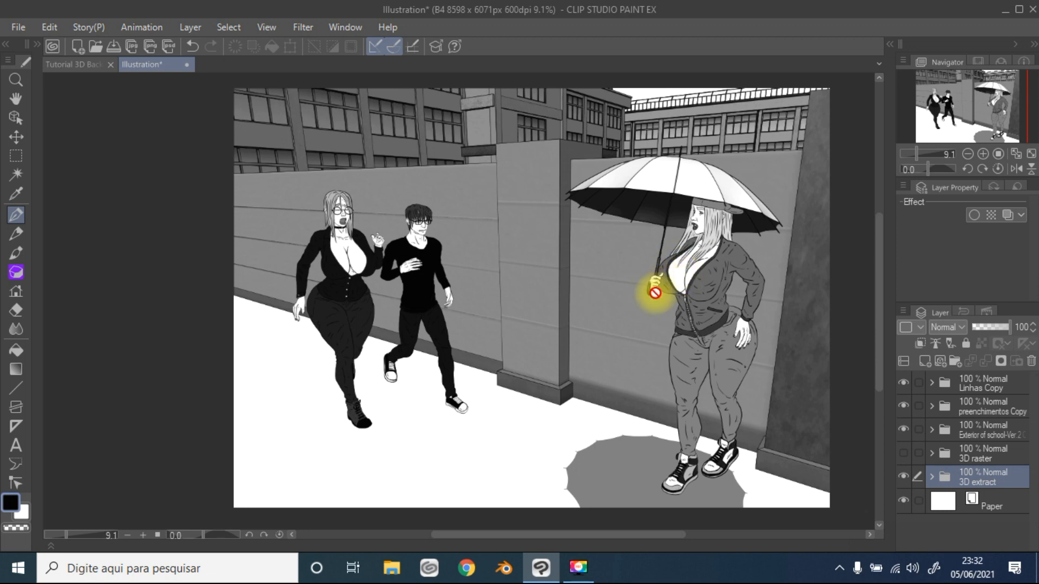
Create a folder named sideroad above 3D extract and add a new raster layer inside it
click(956, 360)
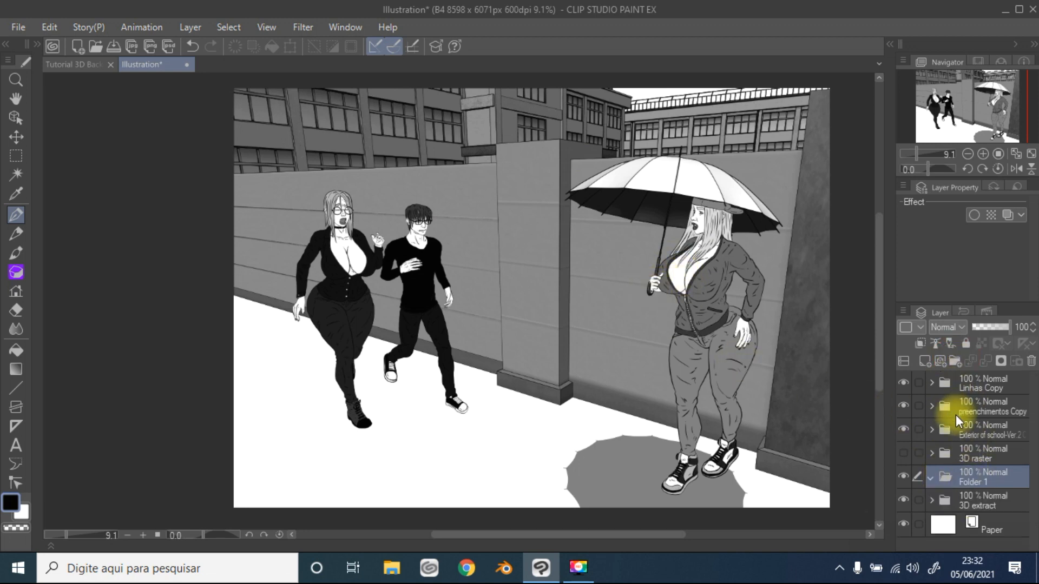
double_click(969, 478)
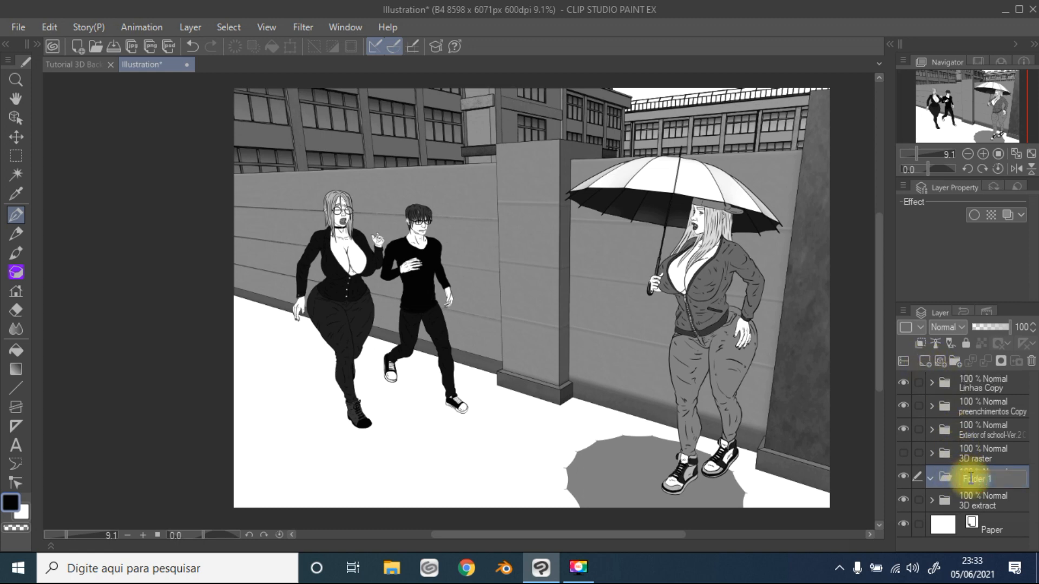
text(s)
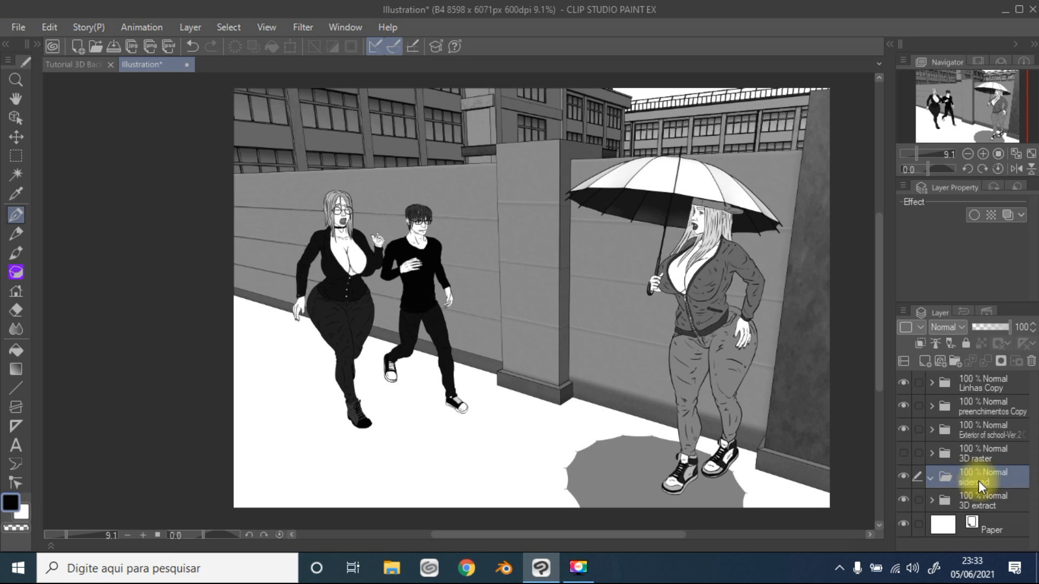
click(926, 359)
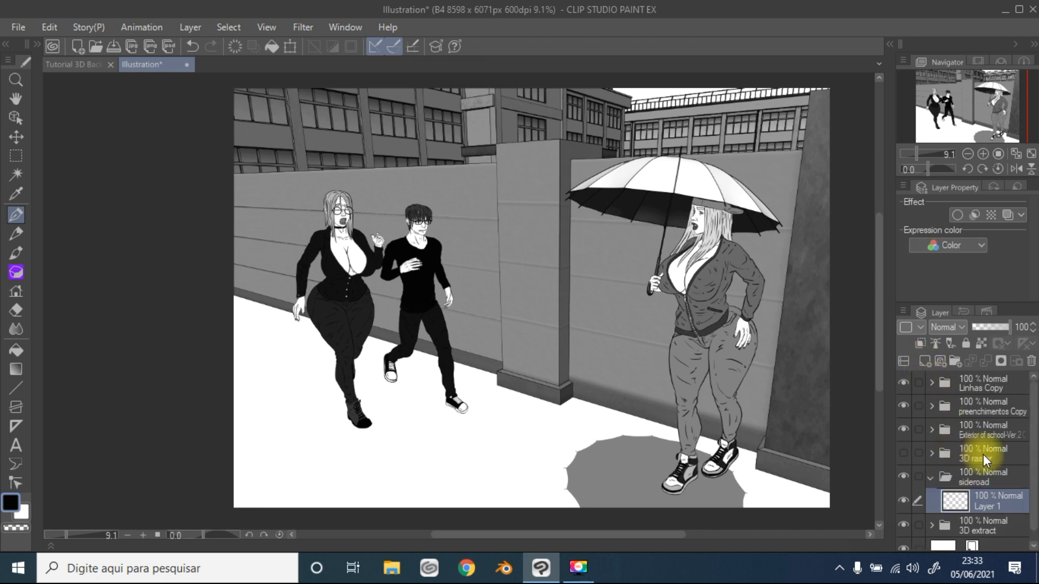
Make the 3D layer inside the 3D extract folder visible and show its perspective ruler in all layers
scroll(983, 453, down, 1)
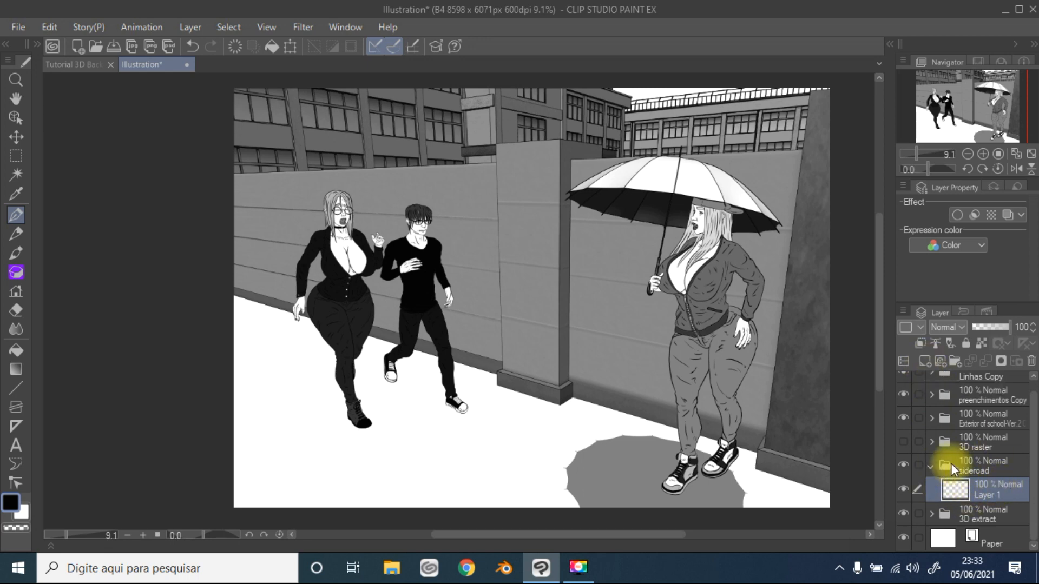
click(983, 514)
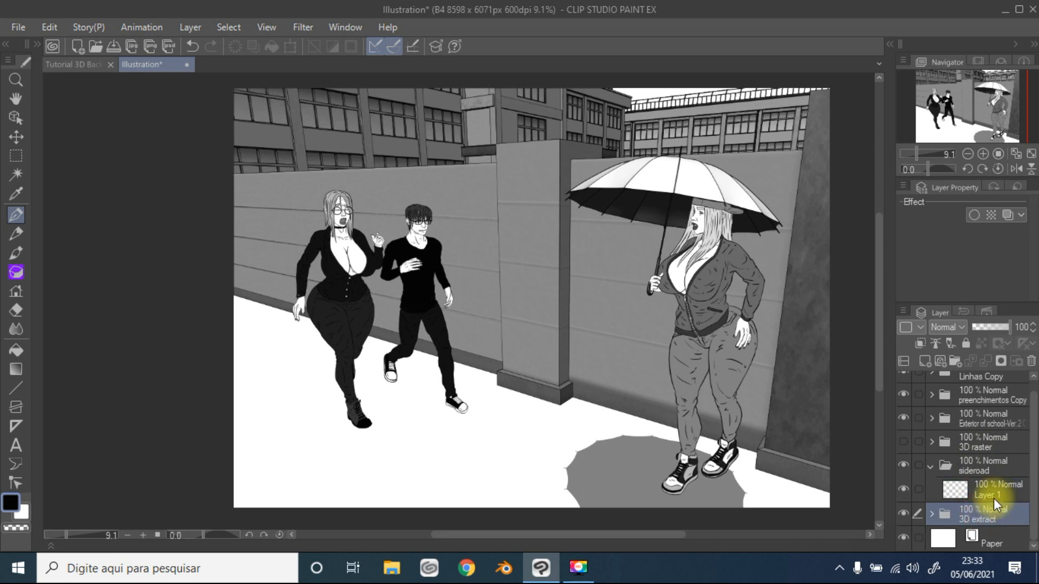
click(933, 512)
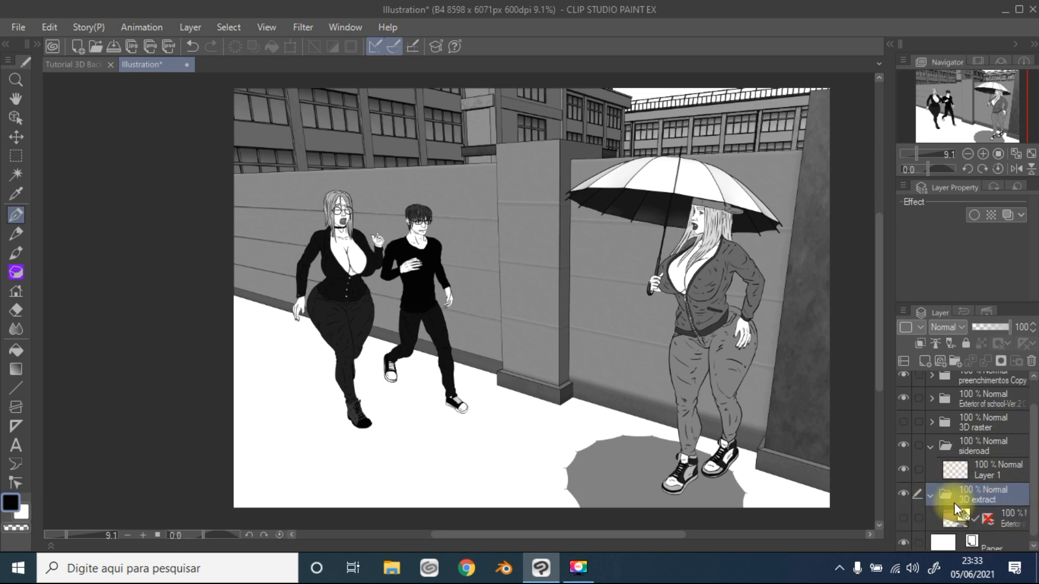
right_click(985, 511)
click(920, 394)
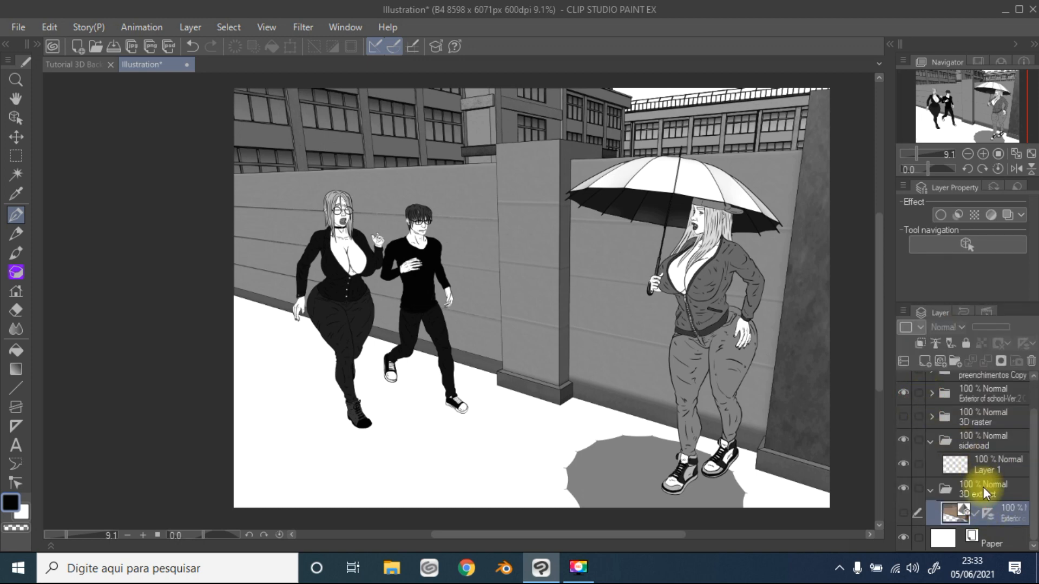
right_click(988, 511)
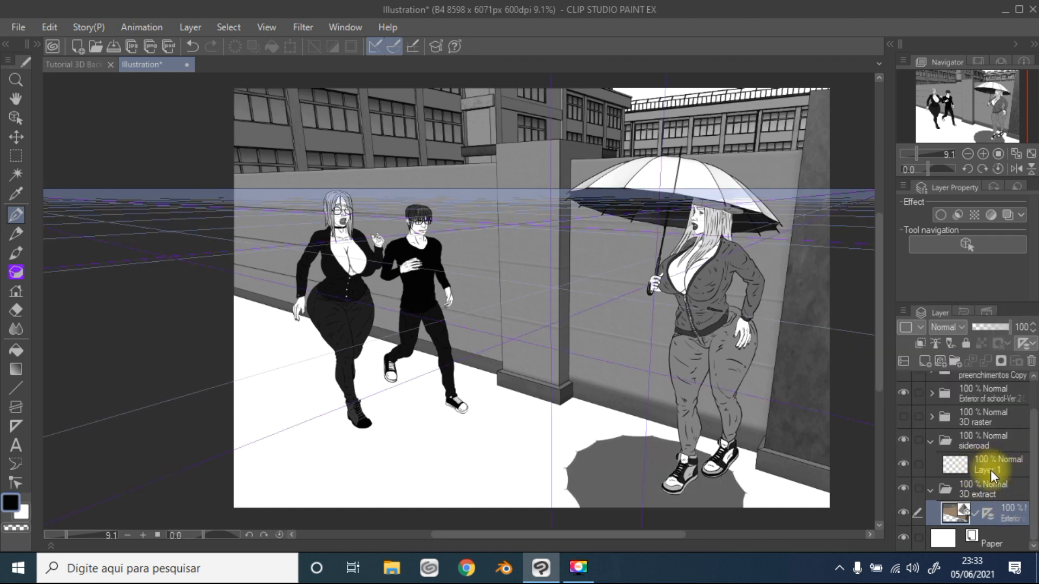
click(991, 470)
right_click(983, 510)
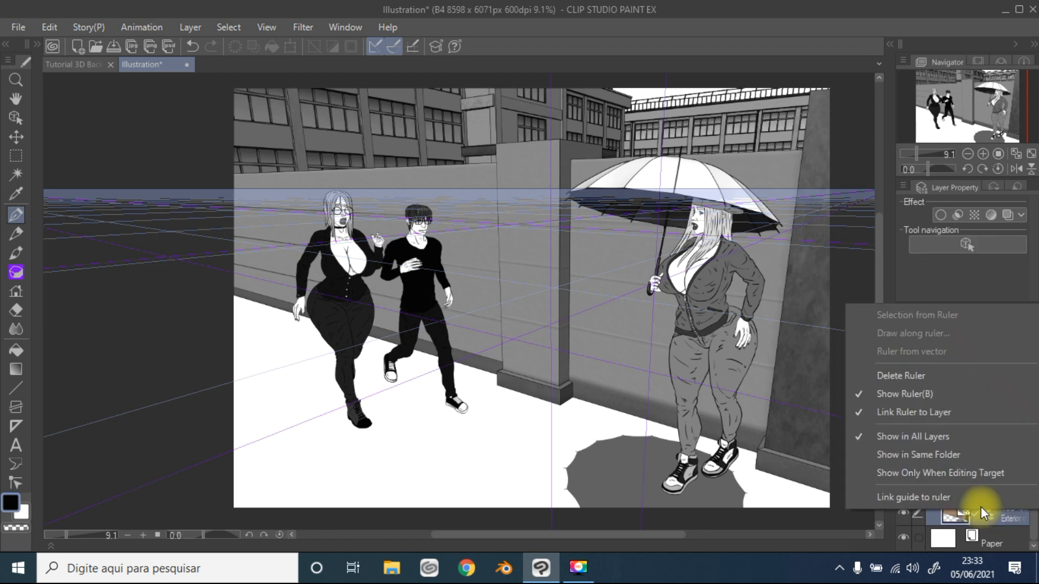
click(992, 285)
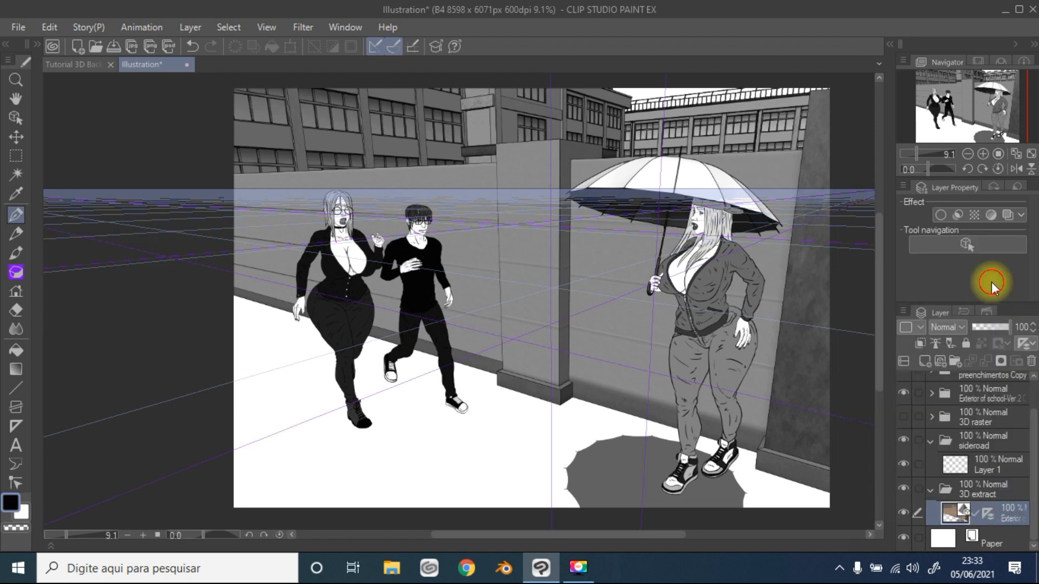
On Layer 1 in the sideroad folder, draw two parallel black curb lines along the perspective ruler across the illustration's lower-left corner
click(989, 460)
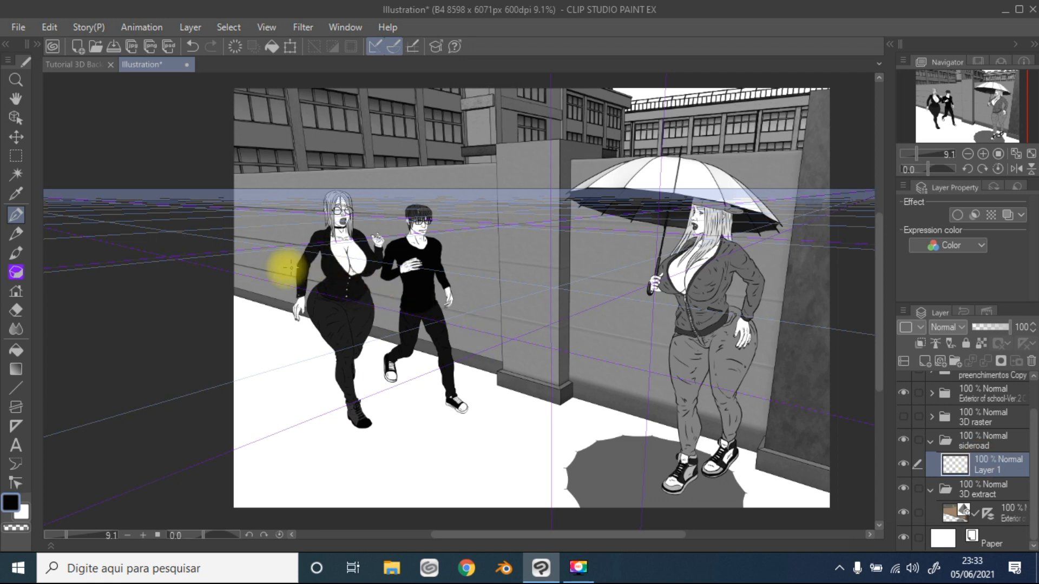
click(13, 216)
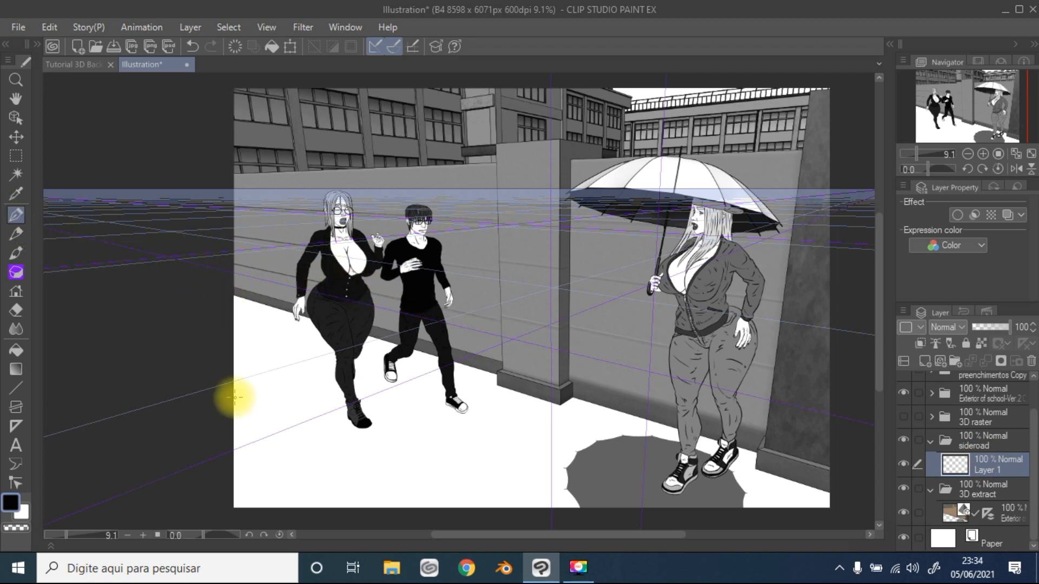
mouse_move(240, 398)
mouse_down()
mouse_move(448, 501)
mouse_move(457, 520)
mouse_up()
drag(231, 391, 245, 402)
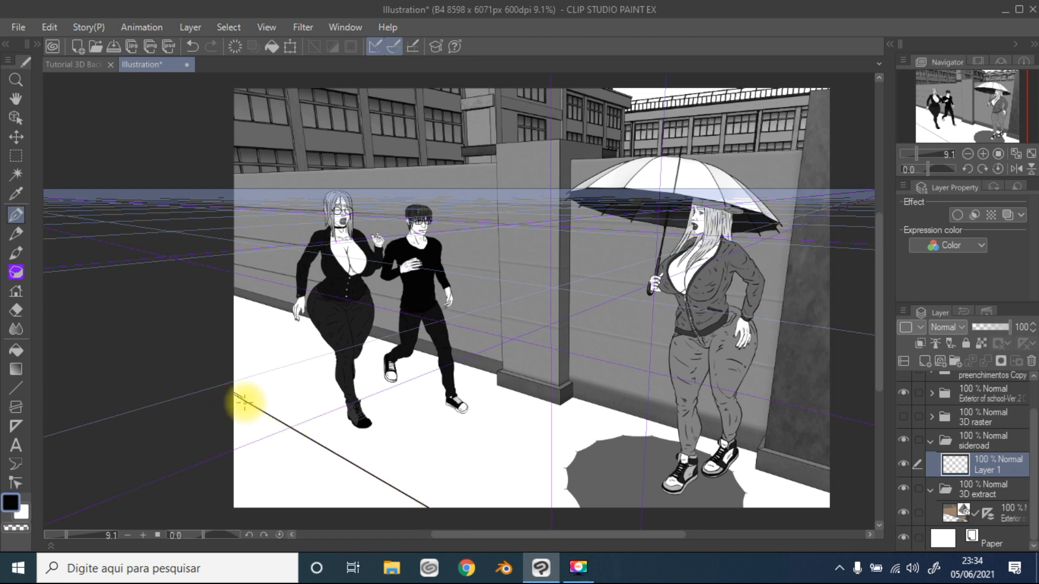
key(ctrl+z)
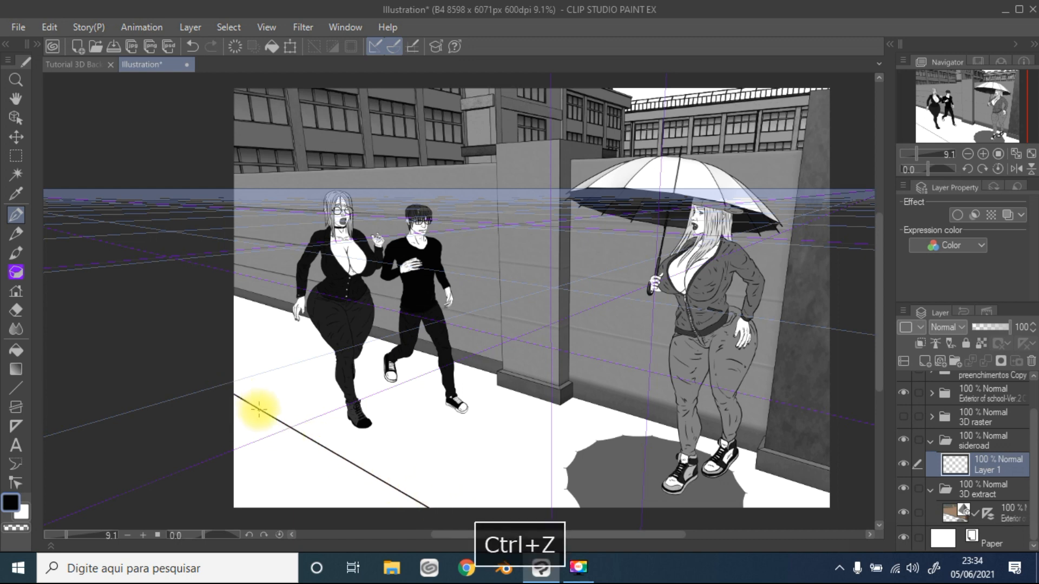
drag(238, 410, 394, 514)
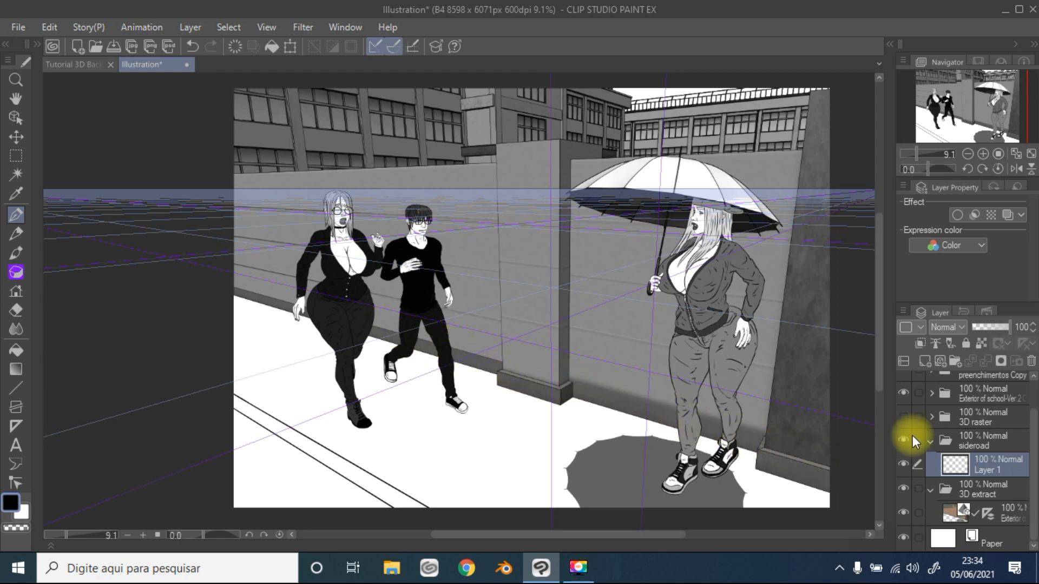
Draw short perspective-aligned paving lines across the whole sidewalk, from the wall's base towards the curb, including the umbrella's shadow area
click(903, 392)
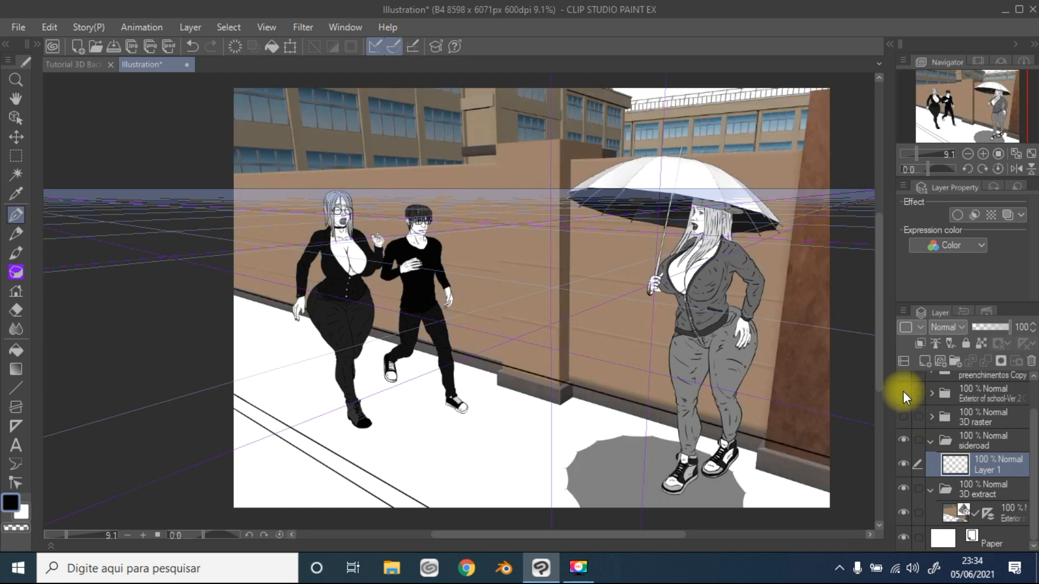
click(903, 391)
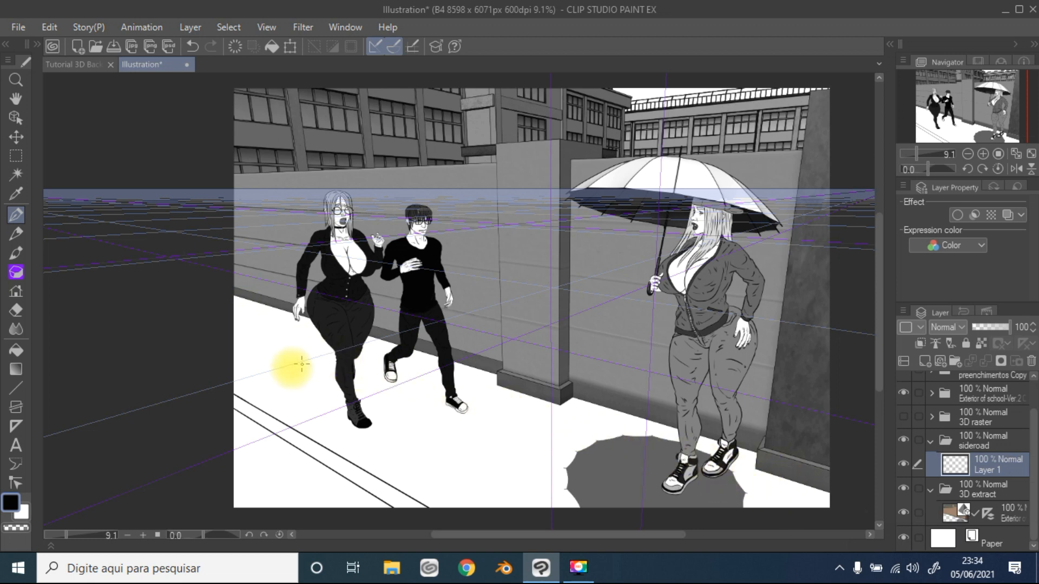
mouse_move(271, 315)
mouse_down()
mouse_move(239, 322)
mouse_move(237, 335)
mouse_up()
drag(307, 340, 252, 348)
drag(329, 359, 270, 368)
drag(339, 377, 304, 382)
drag(432, 386, 365, 410)
drag(439, 404, 382, 426)
drag(520, 402, 425, 455)
drag(544, 431, 544, 502)
key(ctrl+z)
drag(563, 421, 487, 472)
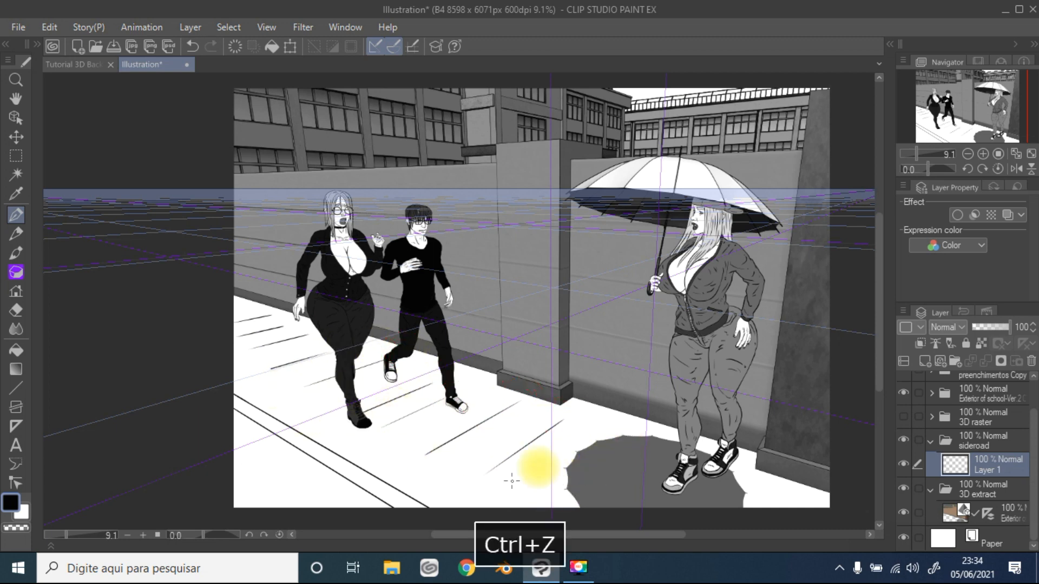
drag(630, 421, 584, 490)
drag(635, 451, 593, 512)
drag(695, 456, 654, 501)
mouse_move(780, 457)
mouse_down()
mouse_move(738, 500)
mouse_move(756, 508)
mouse_up()
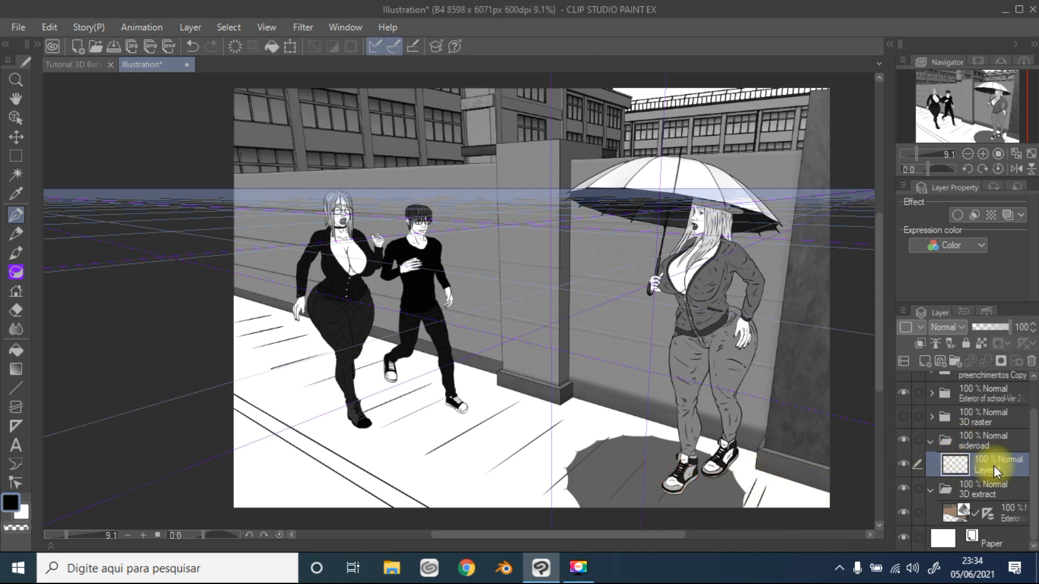
Hide the 3D layer's perspective ruler, hide and collapse the 3D extract folder, and select Layer 1 in the sideroad folder
right_click(989, 511)
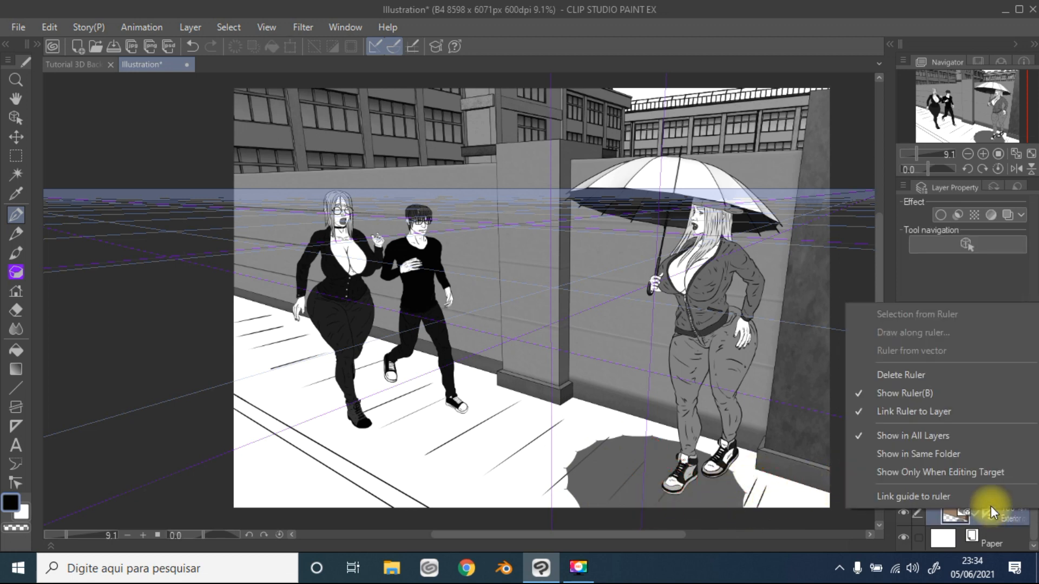
click(911, 395)
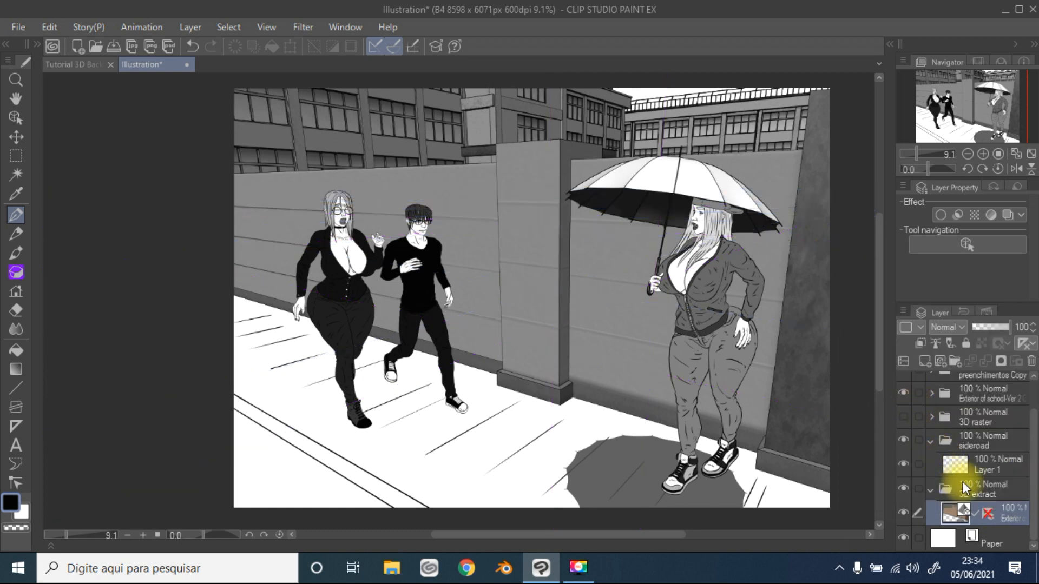
click(902, 490)
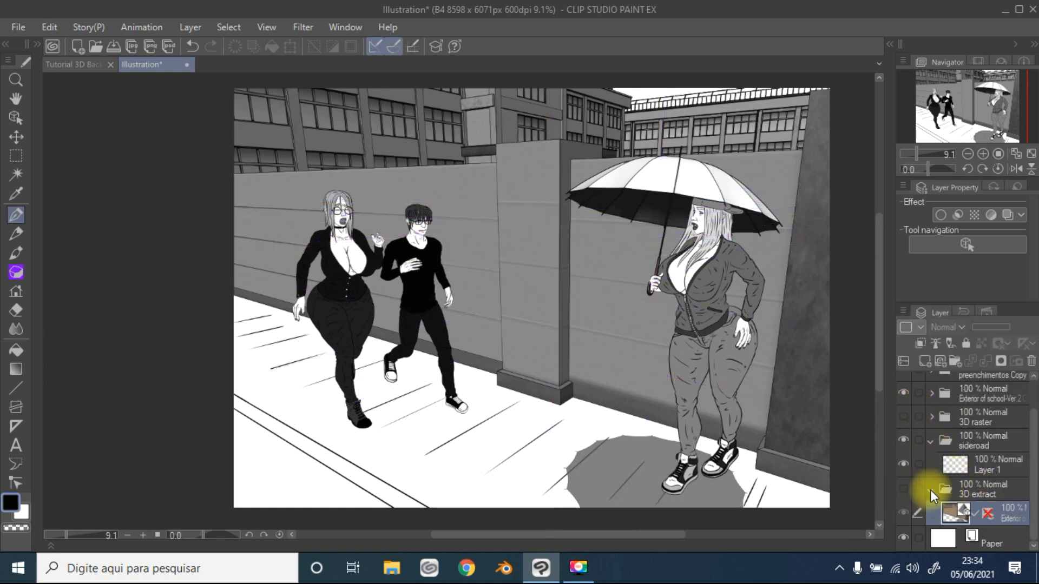
click(930, 489)
click(978, 490)
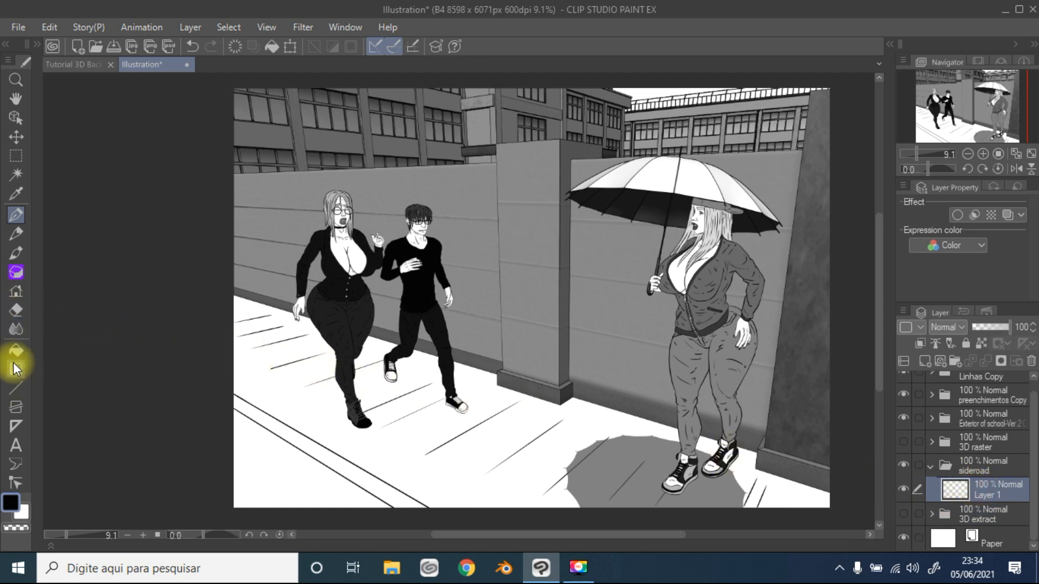
Fill the sidewalk area with Gray-40% from the Standard color set
click(36, 43)
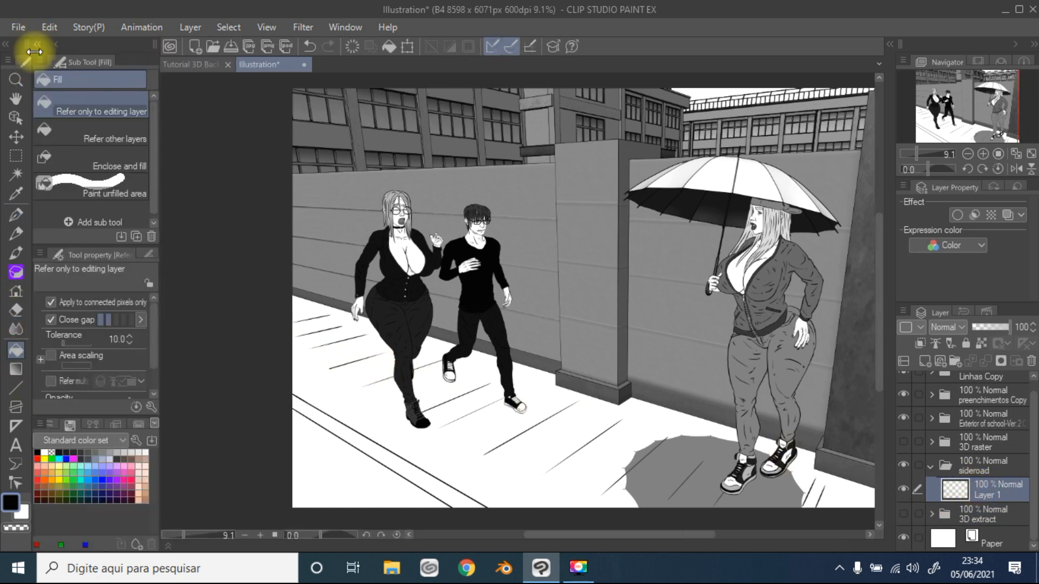
click(37, 43)
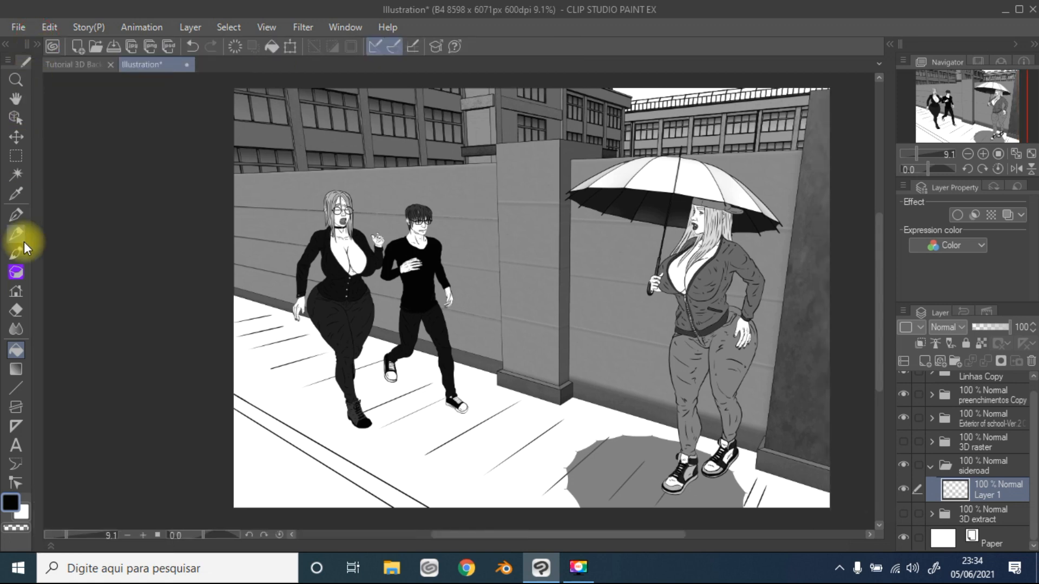
double_click(8, 505)
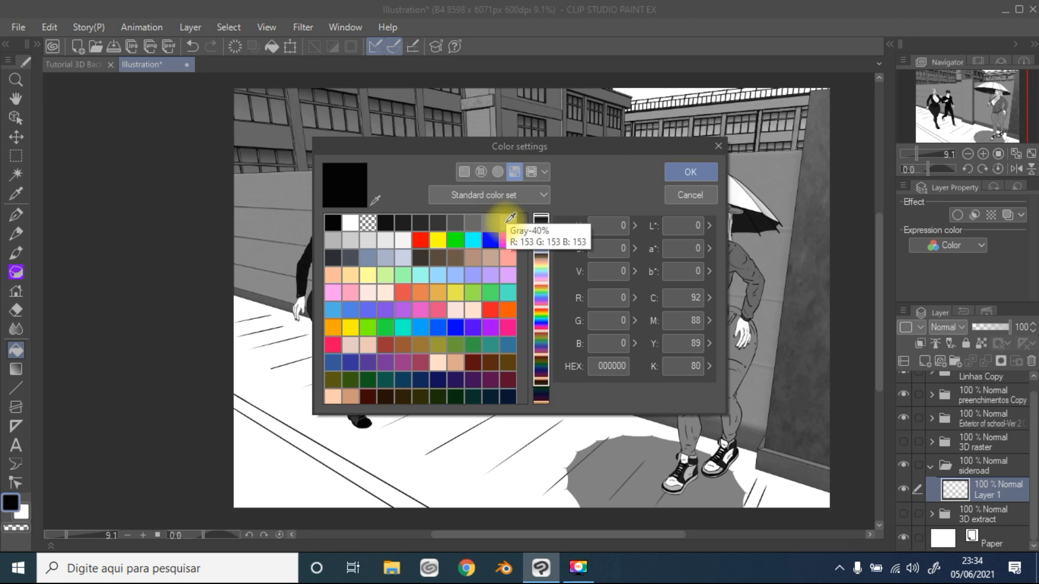
click(509, 221)
click(688, 172)
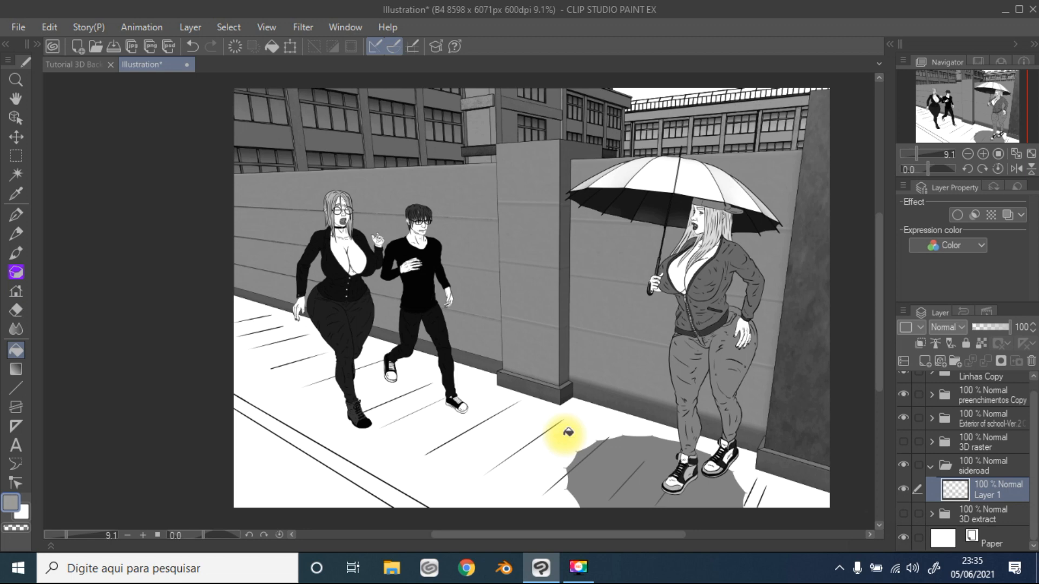
click(568, 432)
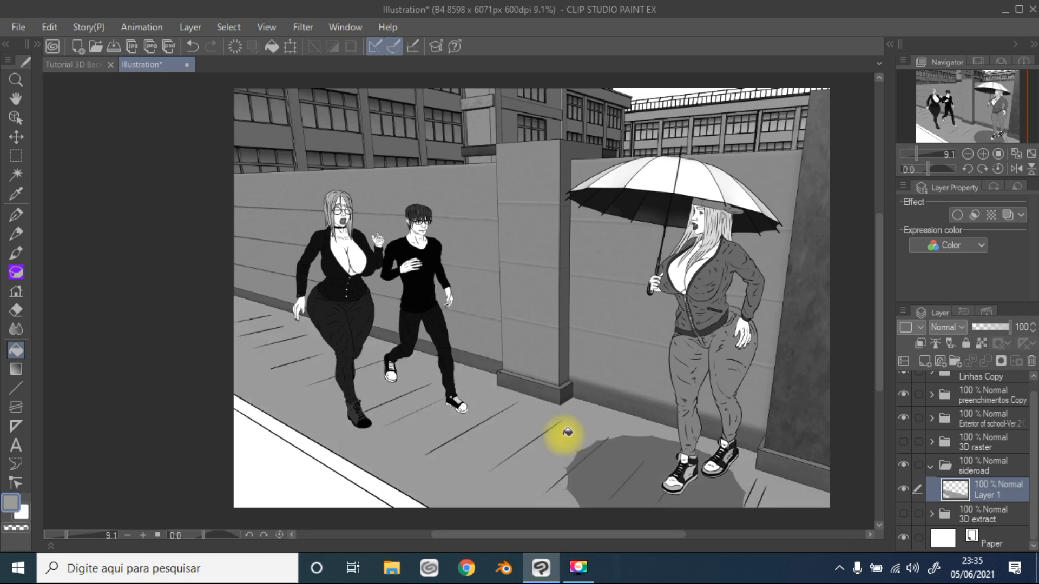
Fill the strip between the two curb lines with gray 666666 and the road corner beyond it with Gray-80%
click(11, 506)
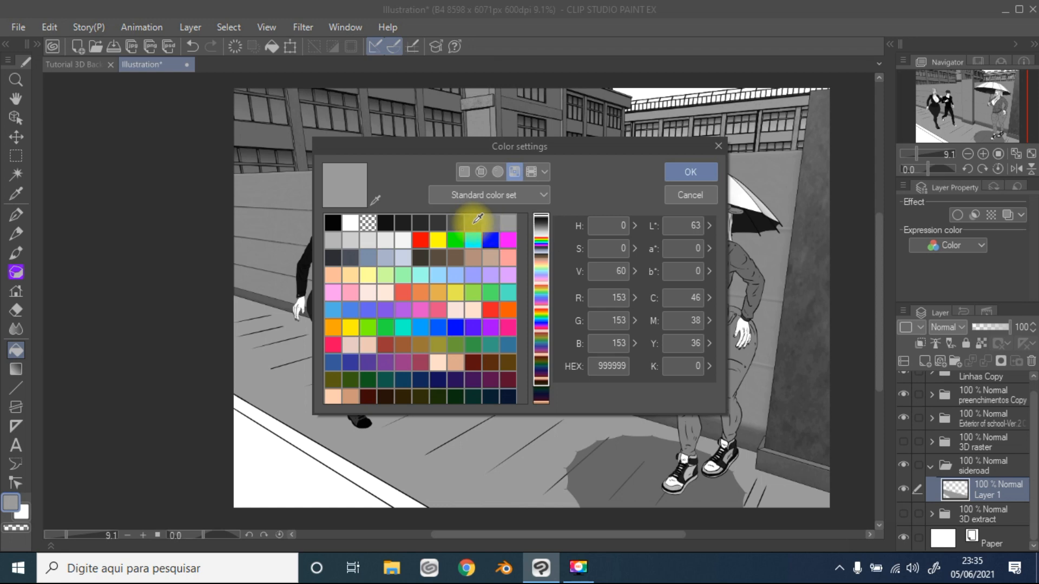
click(473, 222)
click(691, 173)
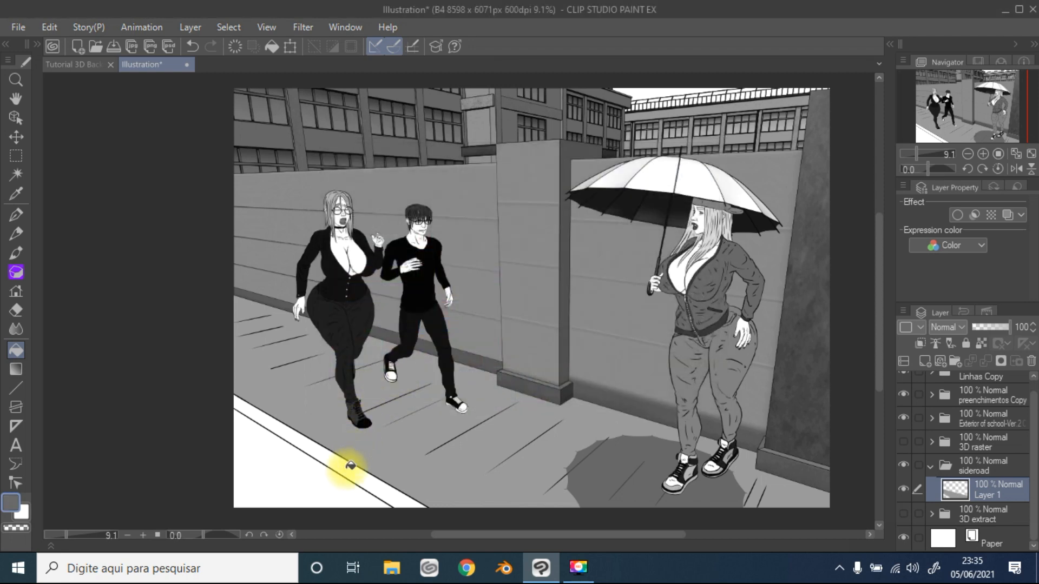
click(8, 506)
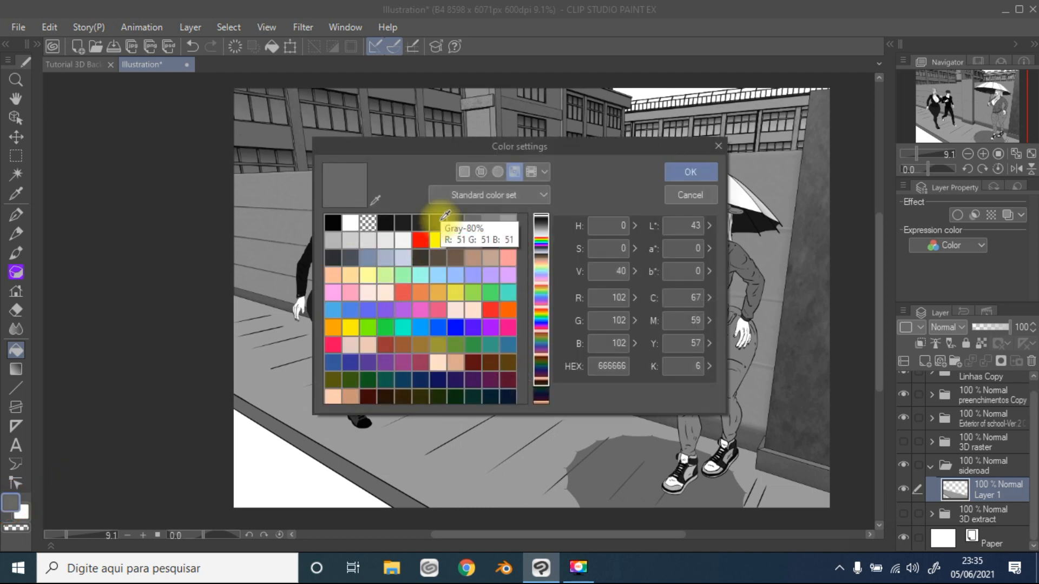
click(438, 222)
click(687, 171)
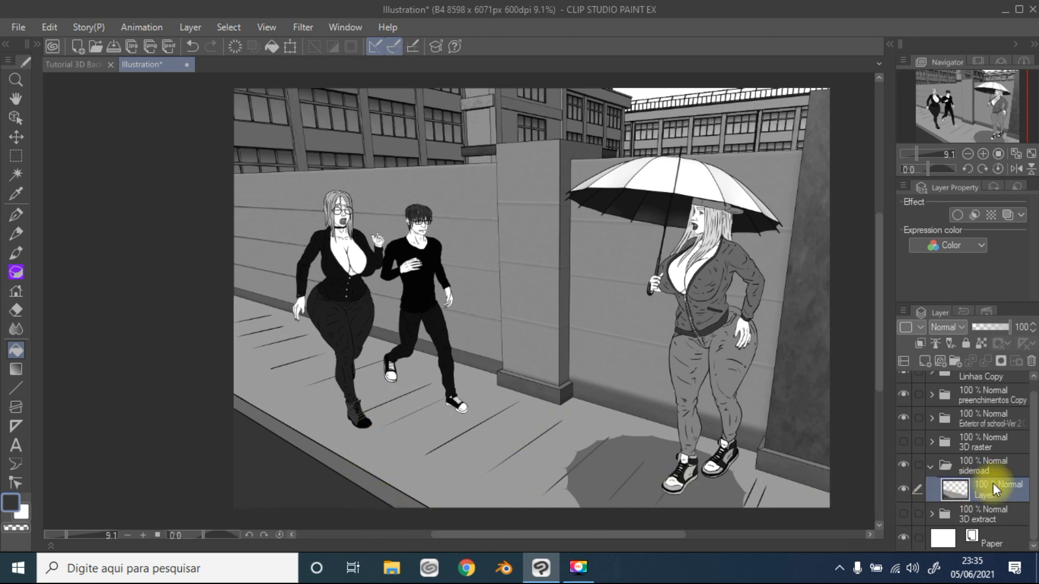
Compare the filled sideroad with the rainy night version in the Tutorial 3D Background document, and return to the illustration
click(950, 466)
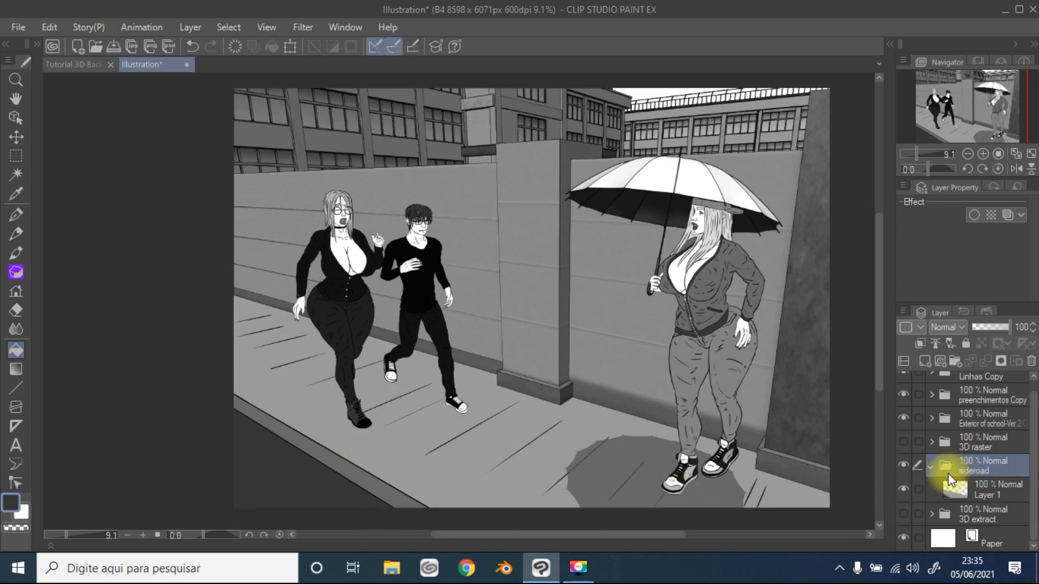
click(981, 484)
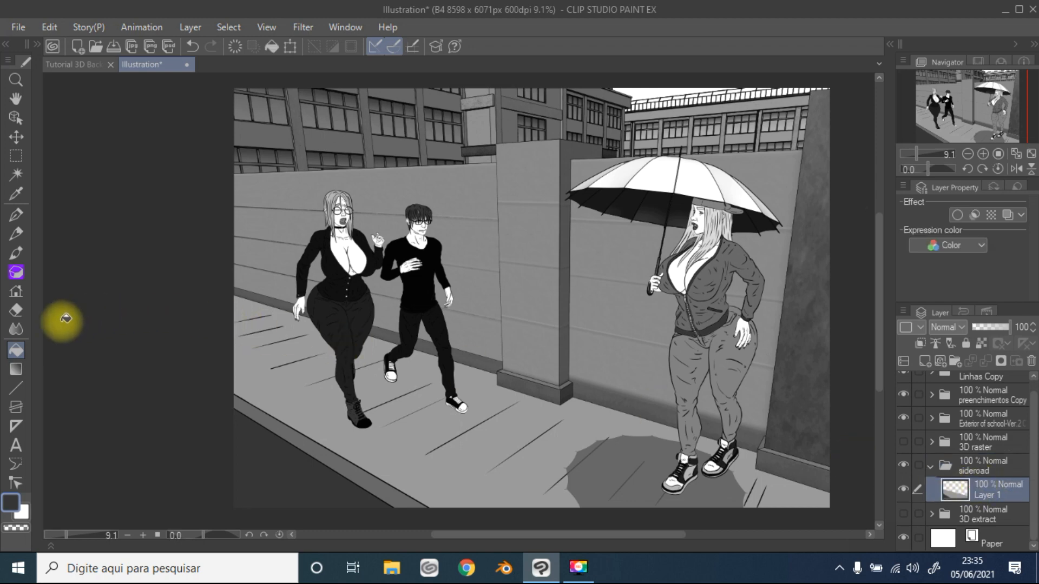
click(69, 66)
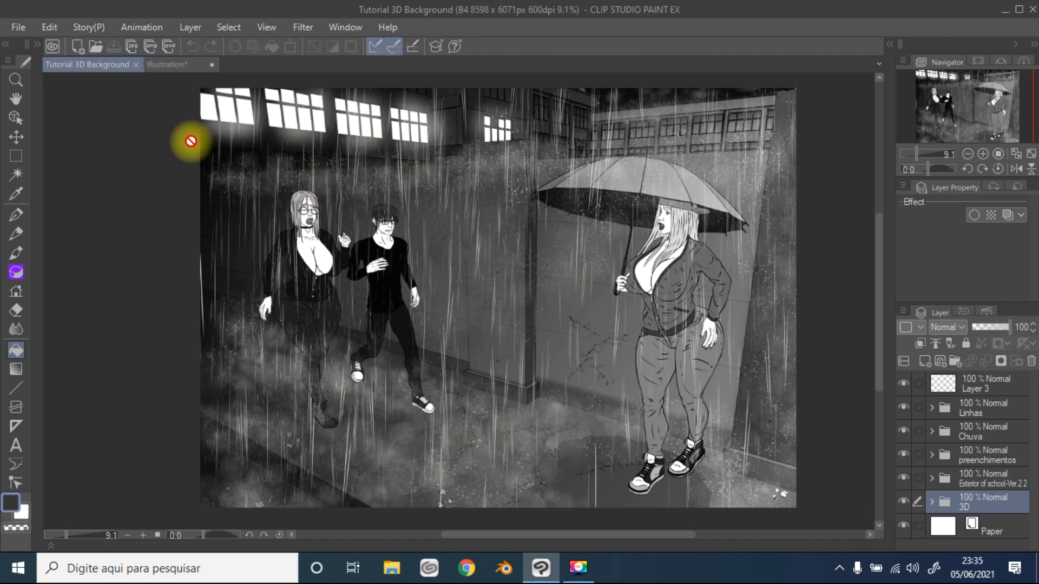
click(179, 64)
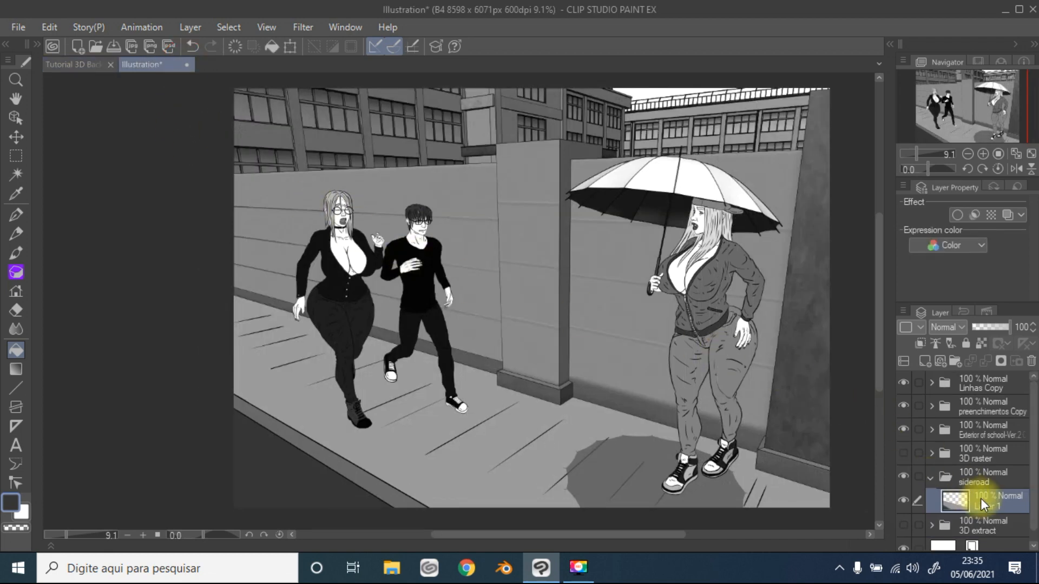
Paint black cracks over the sidewalk and the road corner on Layer 1 with the Crack decoration brush
click(15, 297)
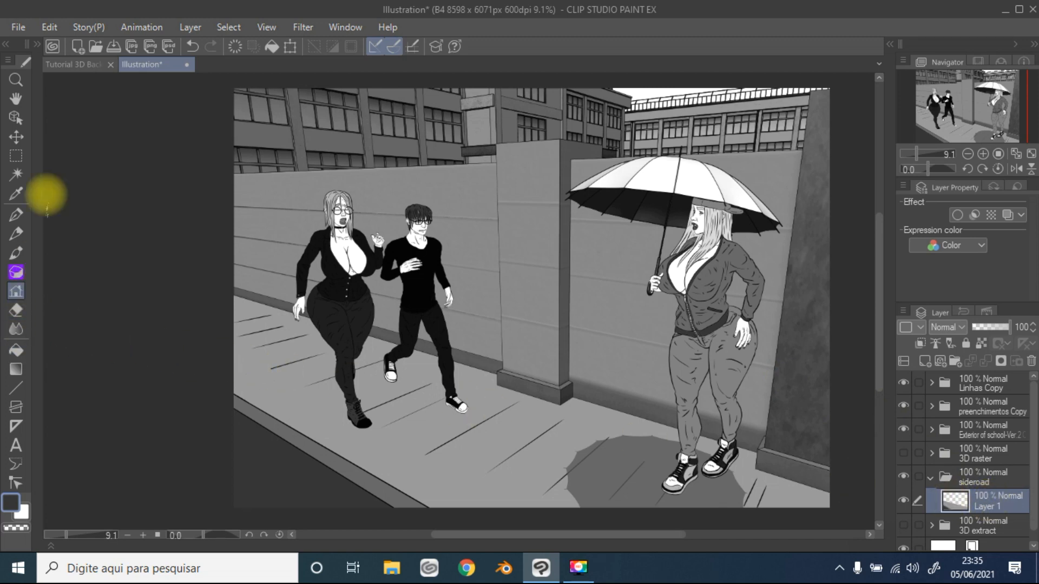
click(36, 46)
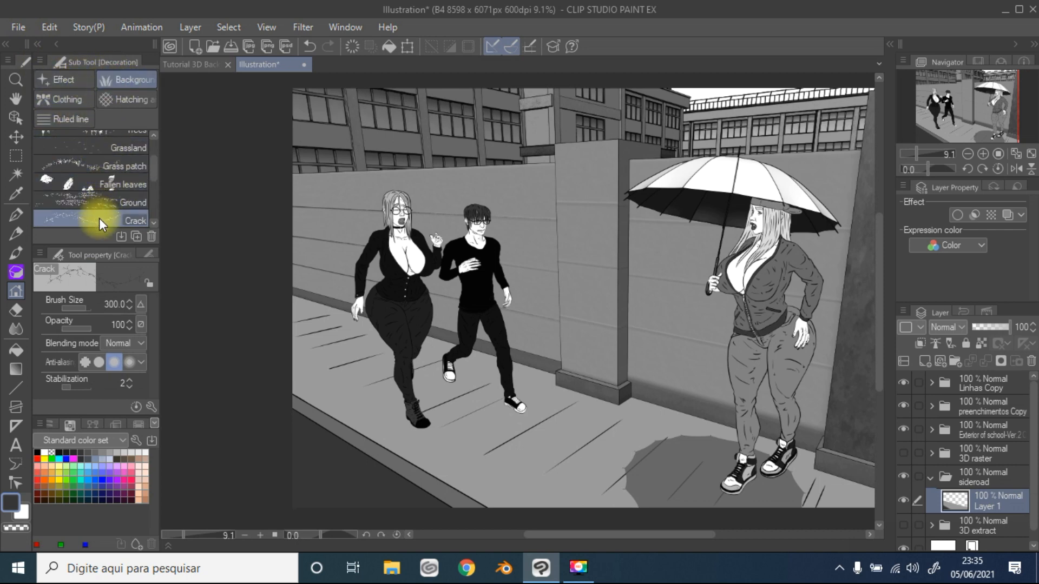
click(36, 44)
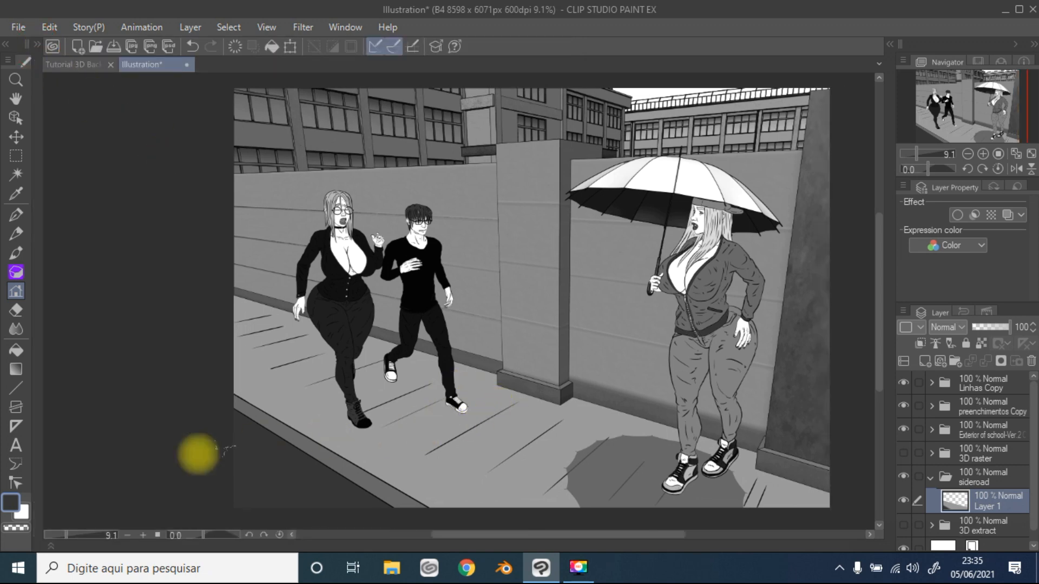
click(12, 506)
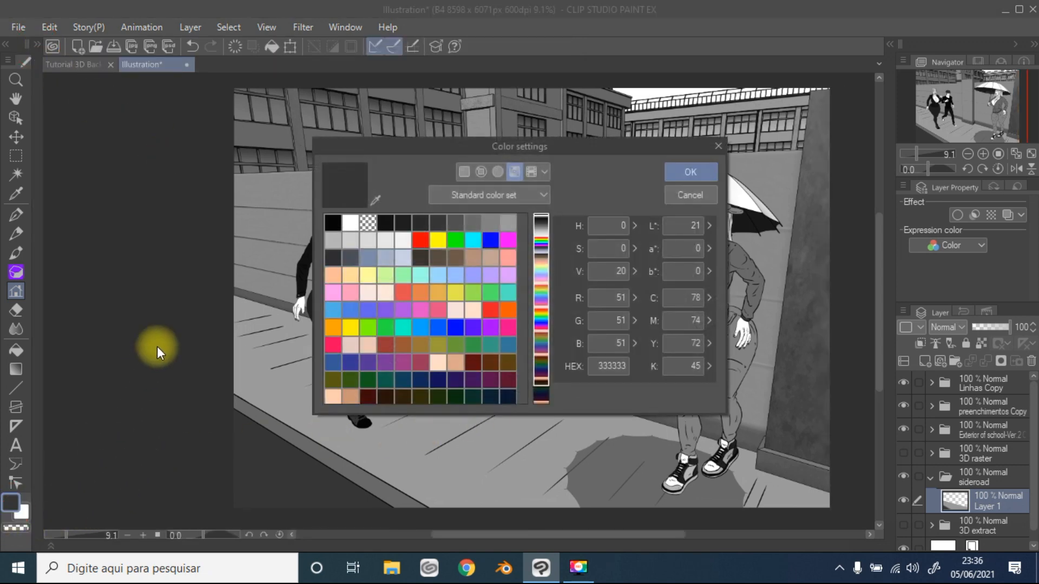
click(332, 221)
click(690, 172)
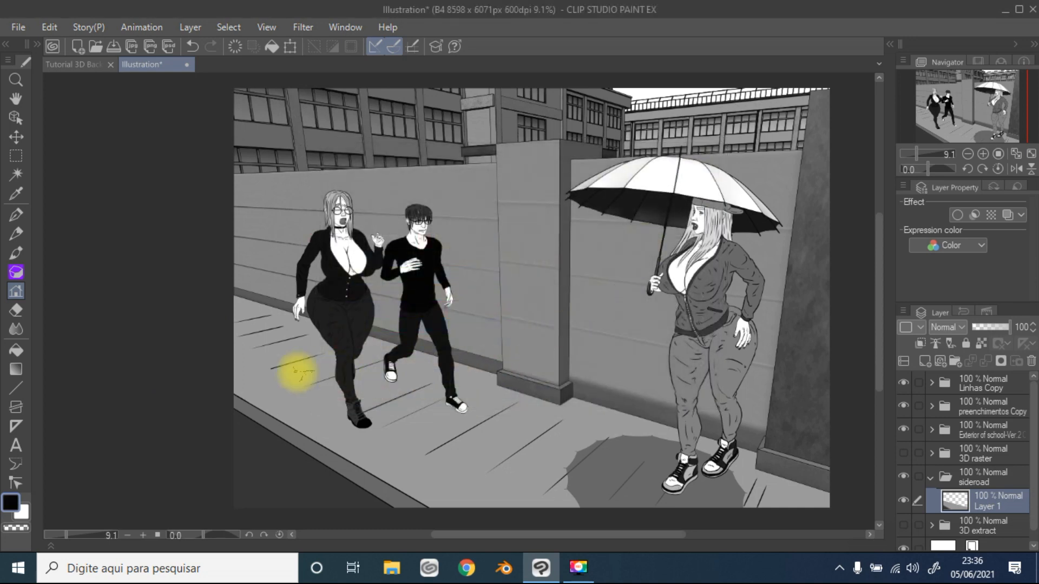
mouse_move(267, 340)
mouse_down()
mouse_move(293, 335)
mouse_move(254, 343)
mouse_move(232, 380)
mouse_move(302, 359)
mouse_move(322, 371)
mouse_move(285, 365)
mouse_move(281, 380)
mouse_move(326, 401)
mouse_move(477, 386)
mouse_move(440, 402)
mouse_move(407, 475)
mouse_move(586, 417)
mouse_move(535, 478)
mouse_move(572, 494)
mouse_move(681, 486)
mouse_move(626, 474)
mouse_move(607, 442)
mouse_up()
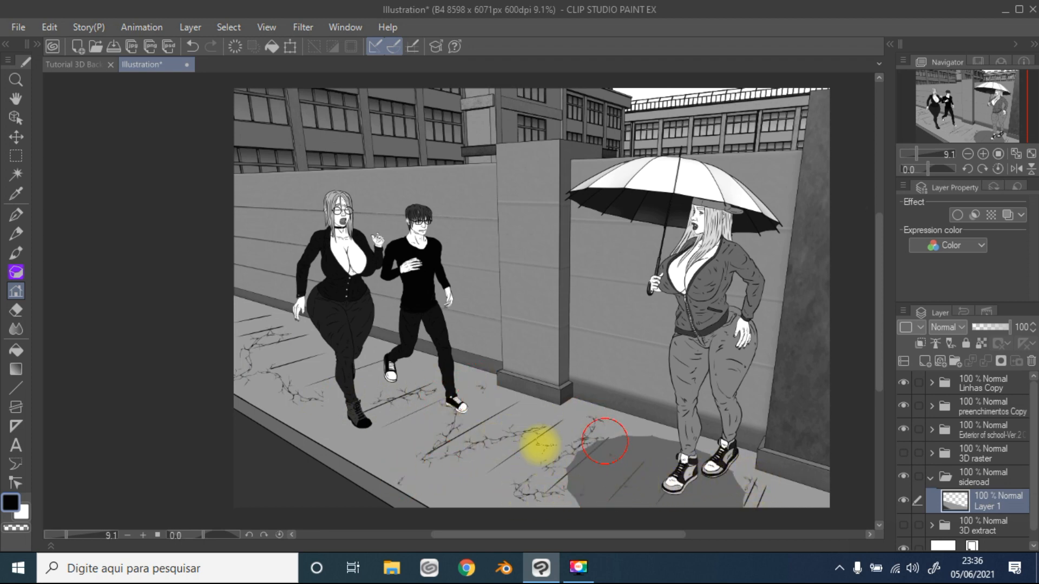
mouse_move(385, 491)
mouse_down()
mouse_move(231, 475)
mouse_move(262, 508)
mouse_move(304, 476)
mouse_move(227, 446)
mouse_move(346, 503)
mouse_up()
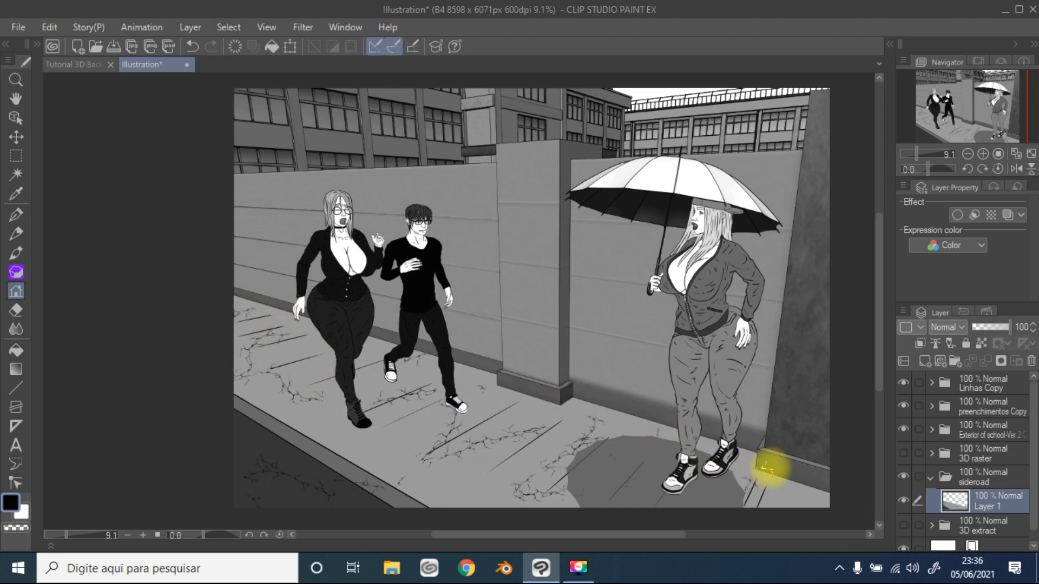
Paint cracks over the walls and building facade on the Outline 2 layer of the Exterior of school folder, and collapse the folder
click(931, 430)
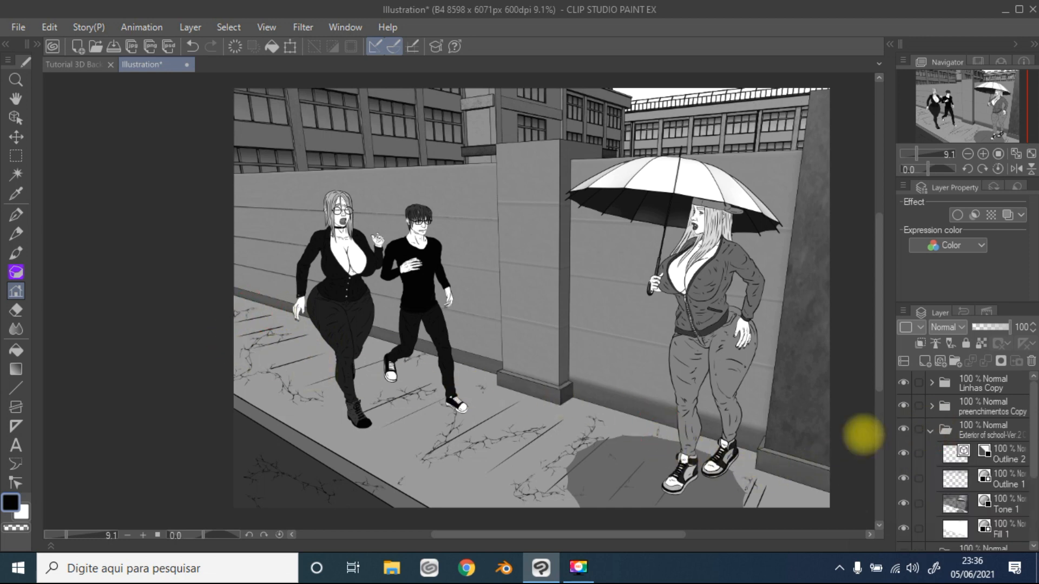
click(1008, 457)
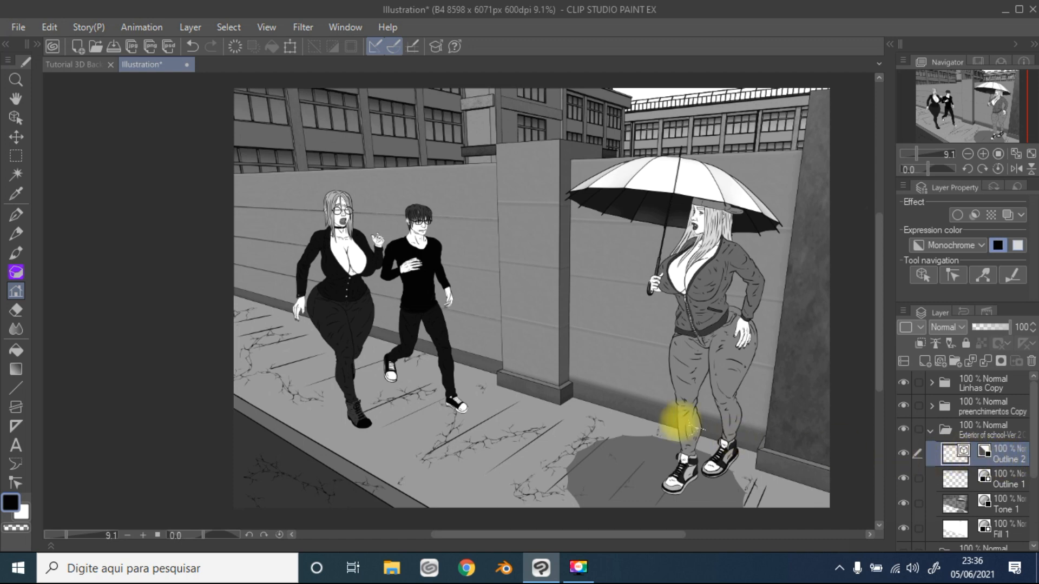
mouse_move(479, 346)
mouse_down()
mouse_move(480, 252)
mouse_move(410, 229)
mouse_move(302, 233)
mouse_move(264, 211)
mouse_move(270, 285)
mouse_move(302, 306)
mouse_move(463, 287)
mouse_move(511, 270)
mouse_move(505, 218)
mouse_move(449, 188)
mouse_move(401, 193)
mouse_move(383, 232)
mouse_move(608, 301)
mouse_move(608, 364)
mouse_move(626, 392)
mouse_move(684, 404)
mouse_move(791, 357)
mouse_move(822, 309)
mouse_move(780, 181)
mouse_move(763, 179)
mouse_move(741, 256)
mouse_move(748, 309)
mouse_move(729, 355)
mouse_move(631, 266)
mouse_move(576, 254)
mouse_move(625, 257)
mouse_up()
mouse_move(477, 116)
mouse_down()
mouse_move(475, 128)
mouse_move(440, 112)
mouse_move(255, 120)
mouse_move(395, 99)
mouse_up()
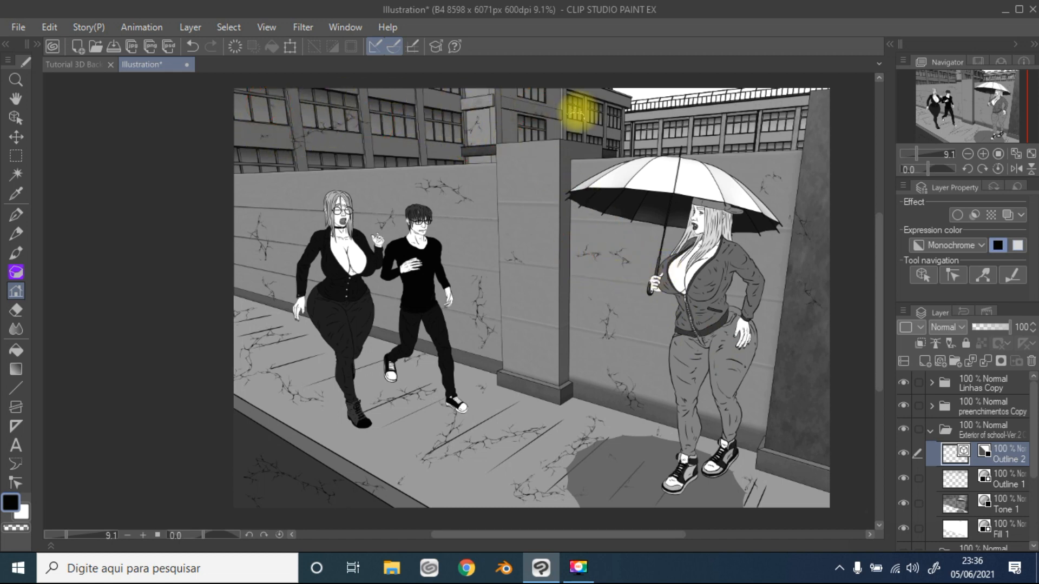
click(933, 430)
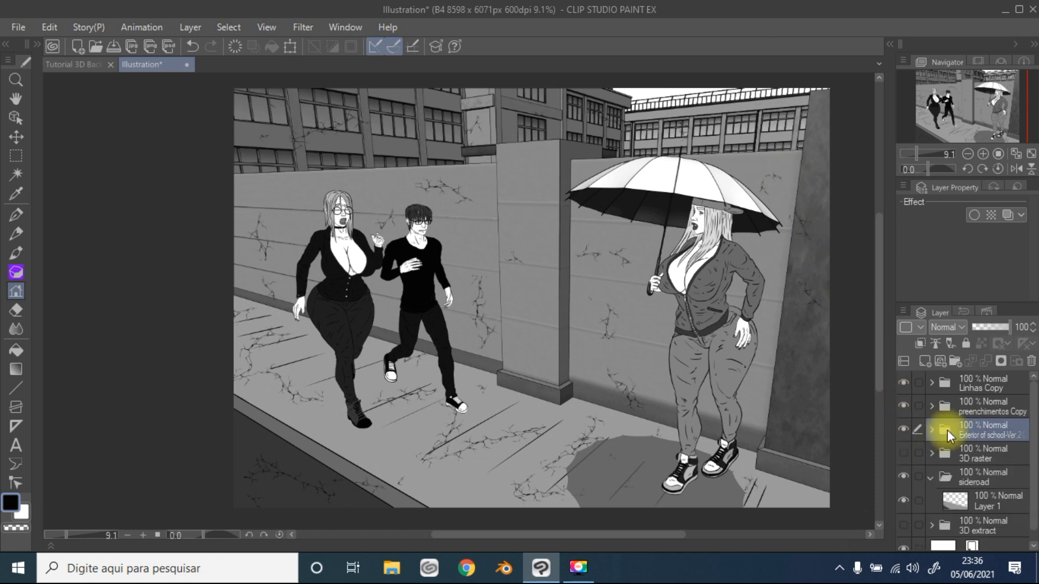
Compare the Exterior of school folder with the 3D raster folder, and view the rainy night version in the Tutorial 3D Background document
click(905, 427)
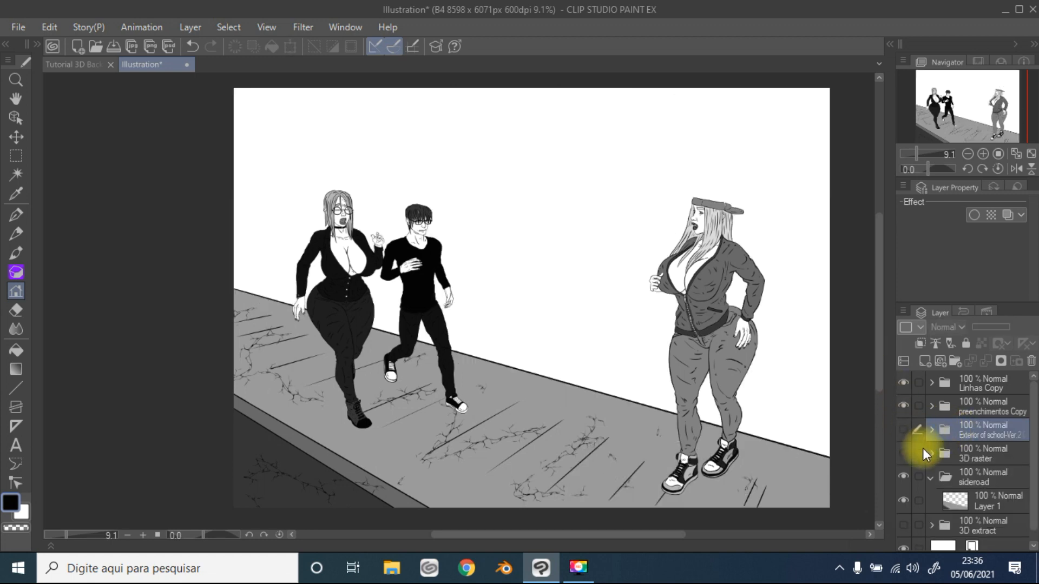
click(933, 479)
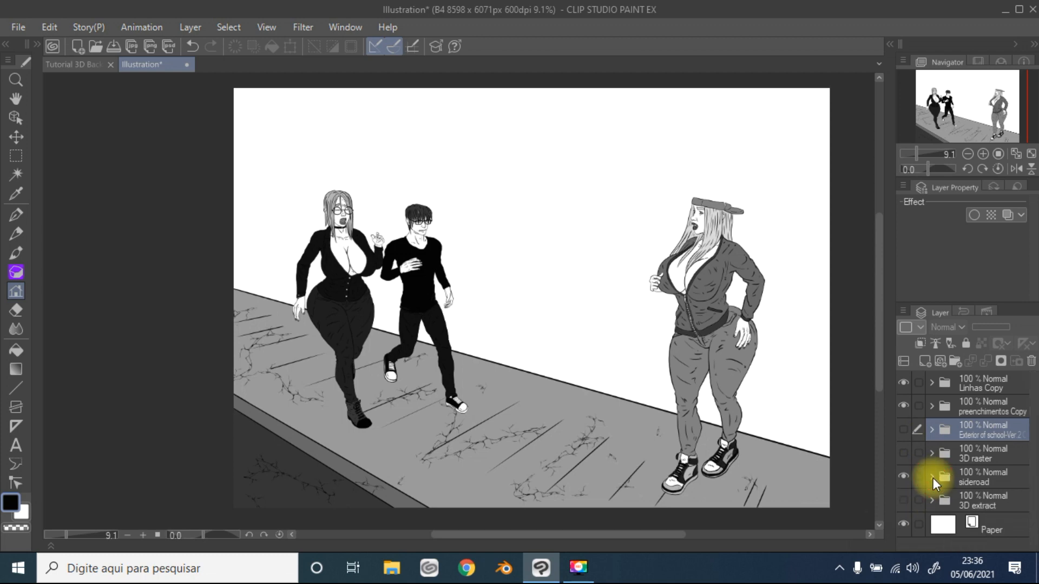
click(904, 455)
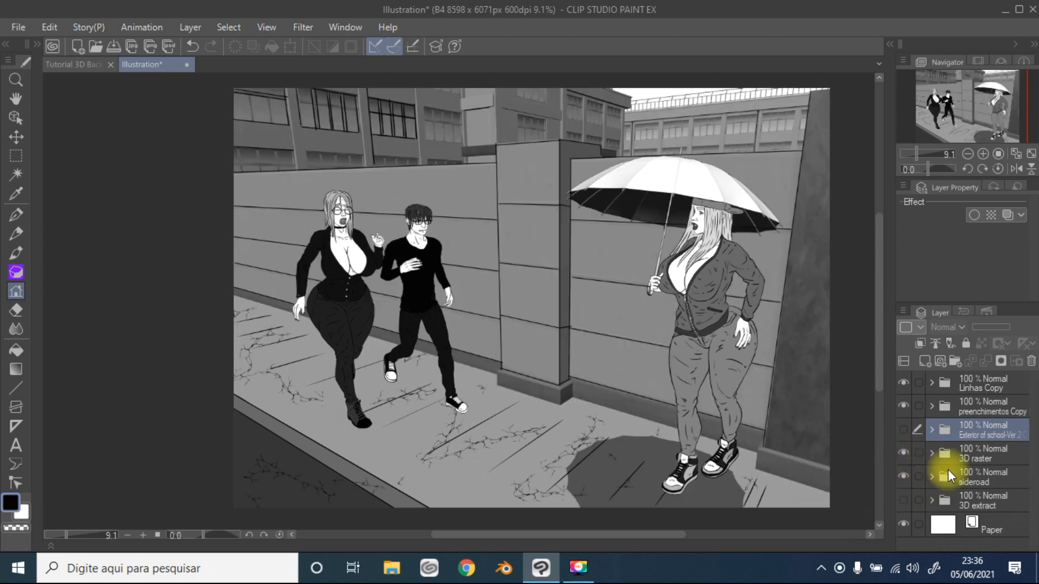
click(903, 454)
click(902, 428)
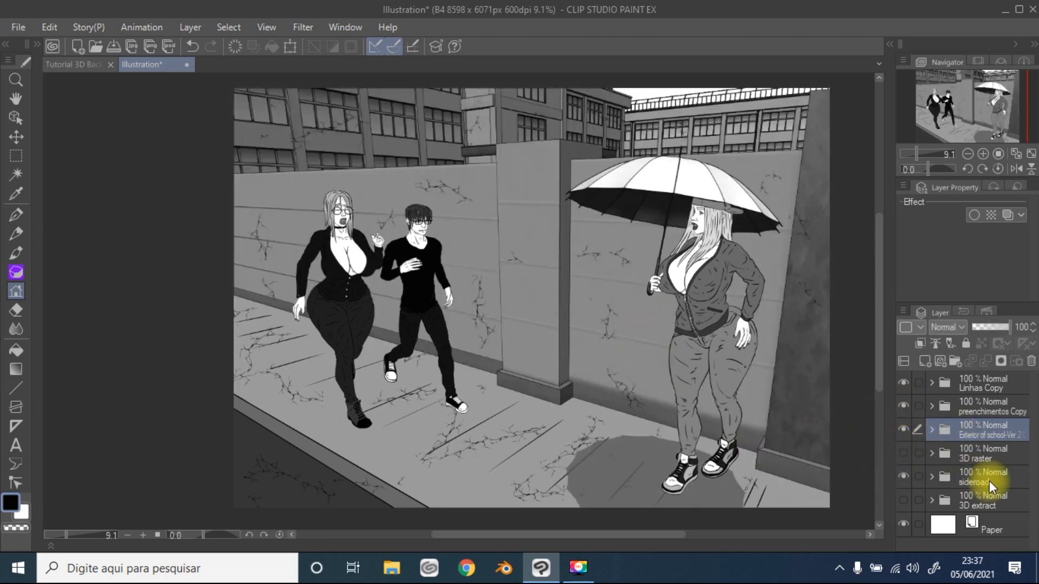
click(82, 64)
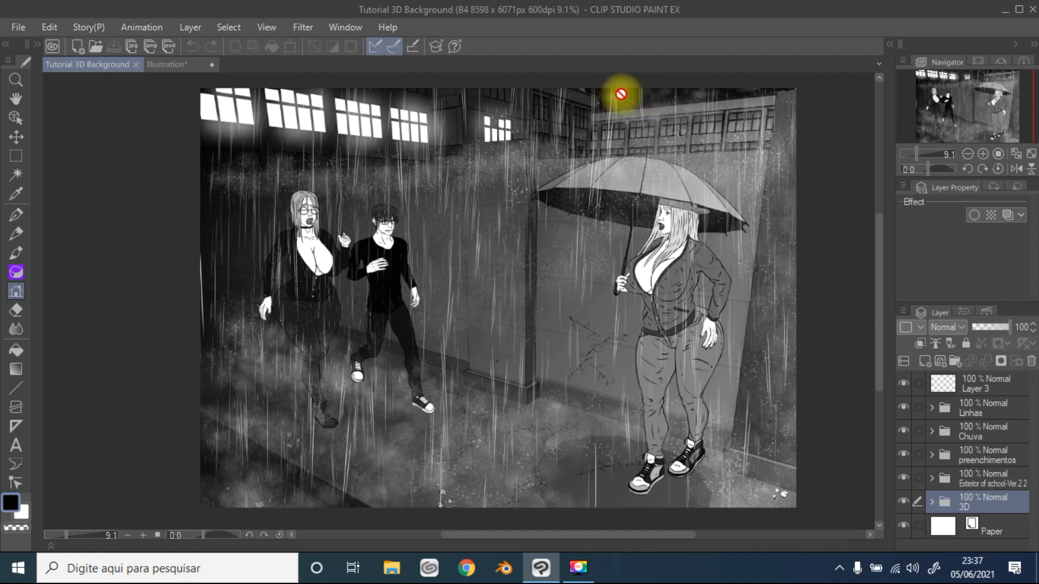
click(163, 63)
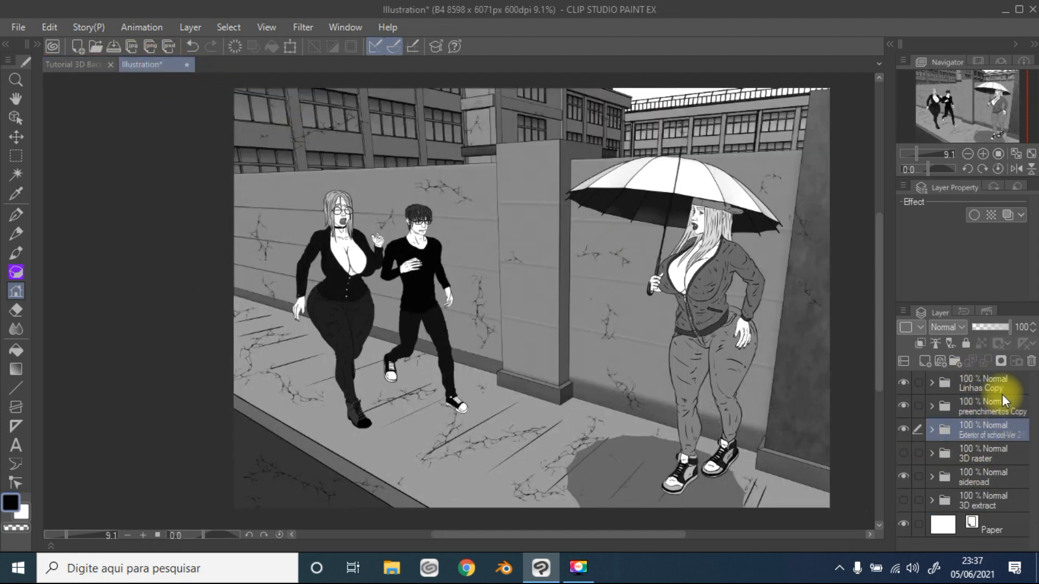
Create a layer folder named lights above Linhas Copy and add a new raster layer inside it
click(994, 381)
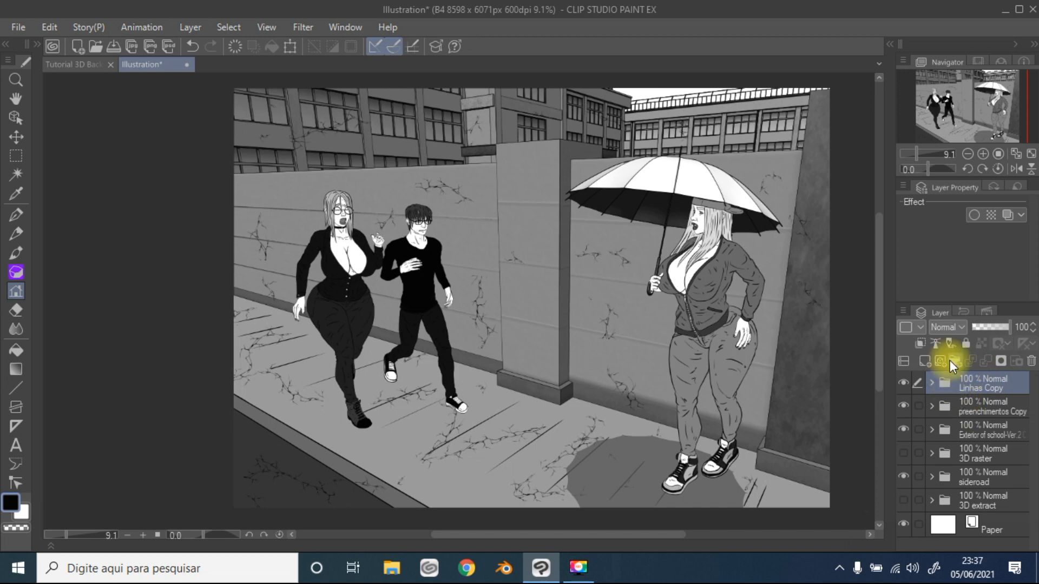
click(952, 360)
double_click(970, 386)
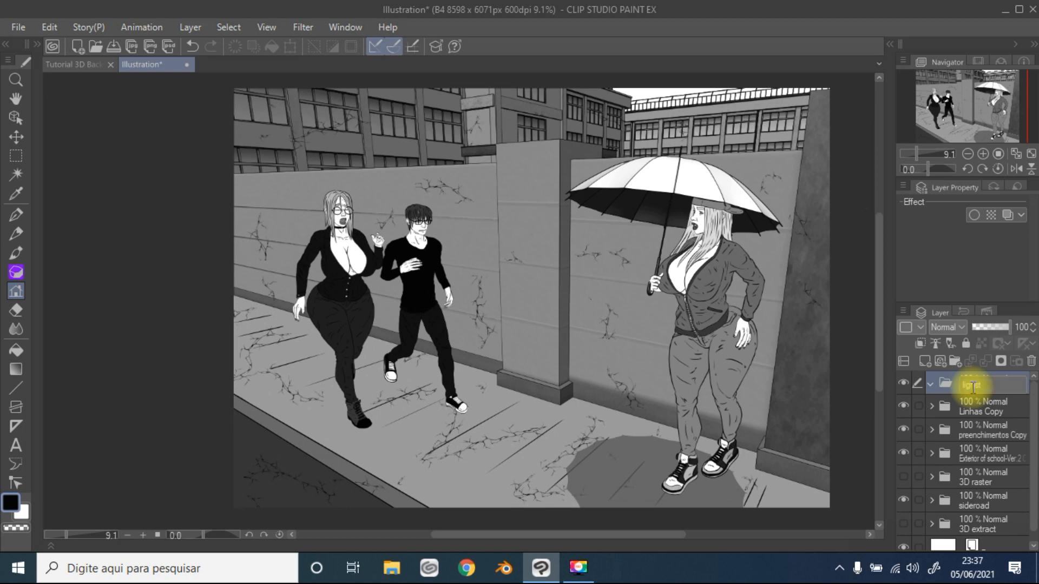
text(lights)
click(923, 358)
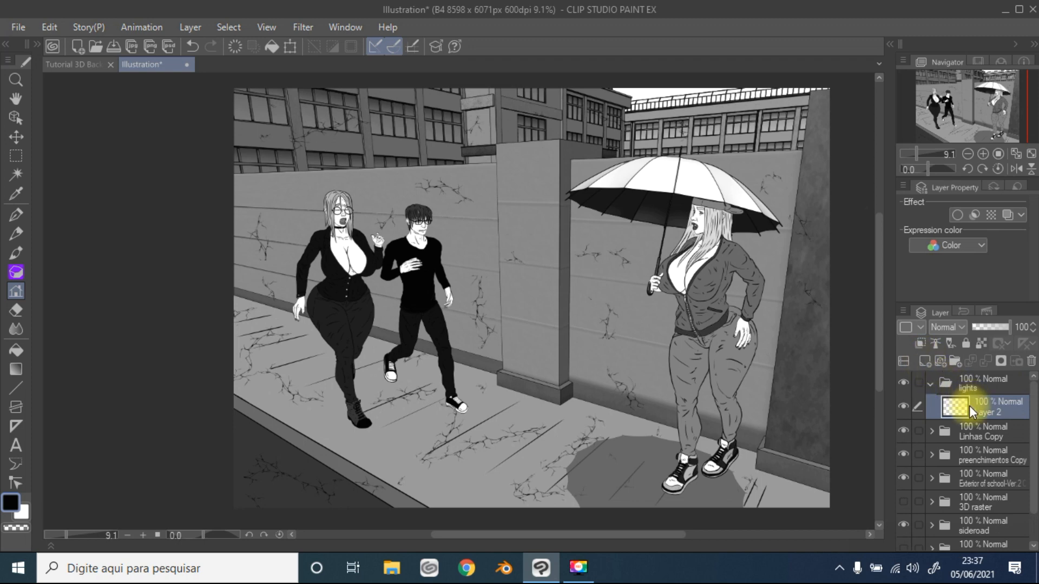
Auto-select the upper window panes of the building behind the two walking figures, using the Outline 2 layer
scroll(983, 444, down, 1)
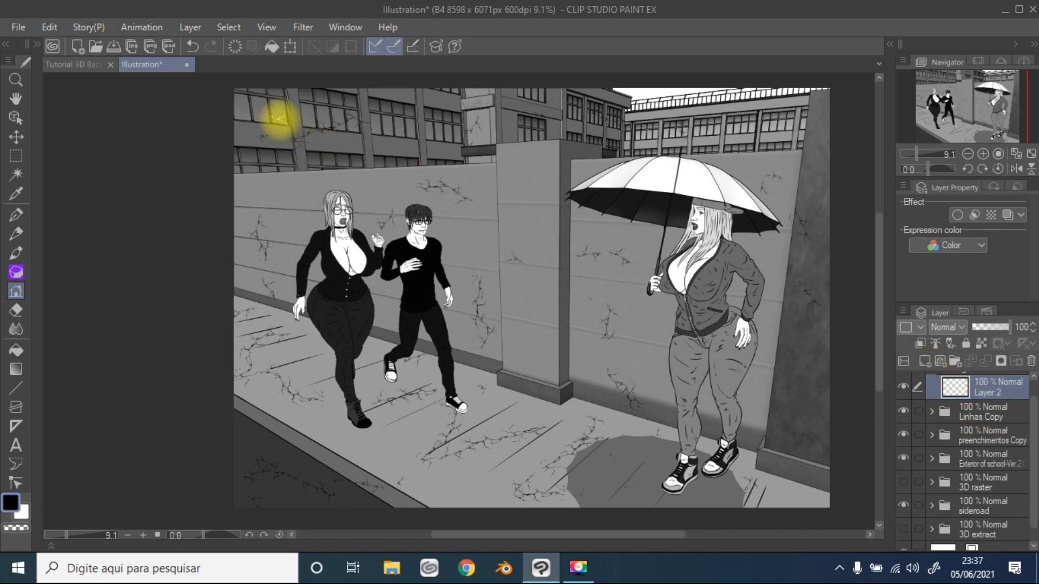
click(932, 458)
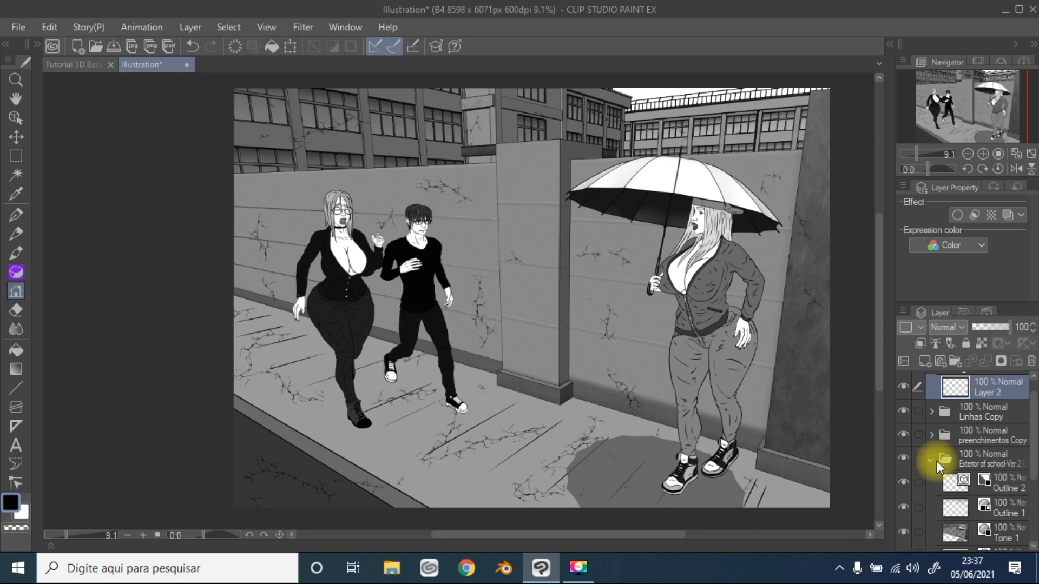
click(1008, 488)
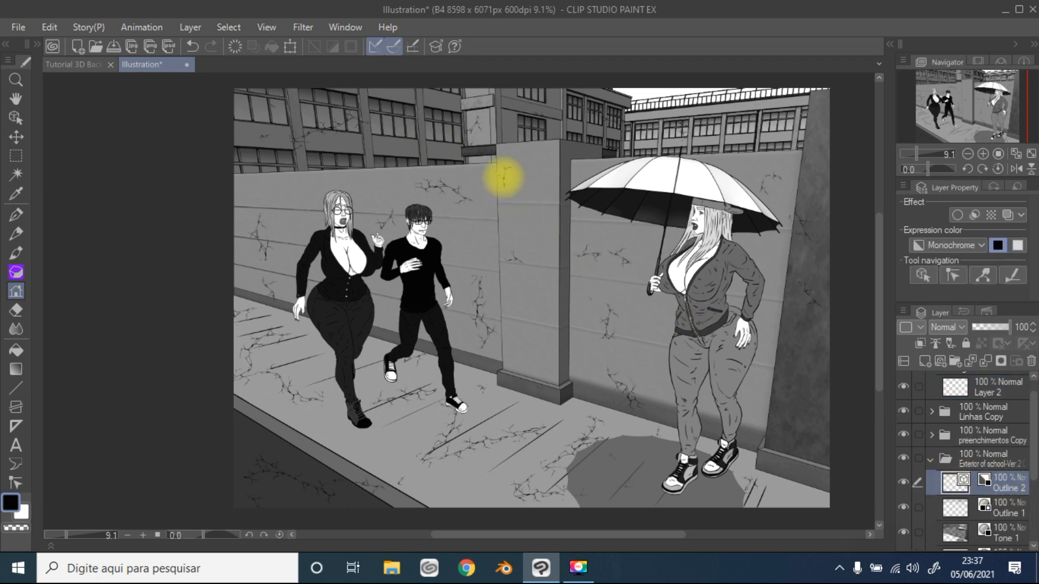
click(15, 174)
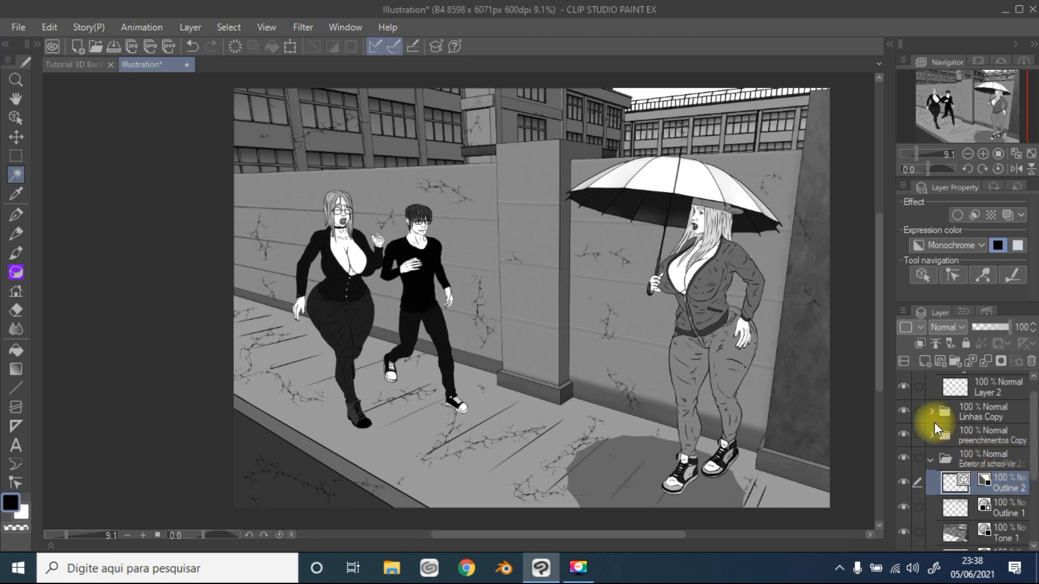
click(243, 106)
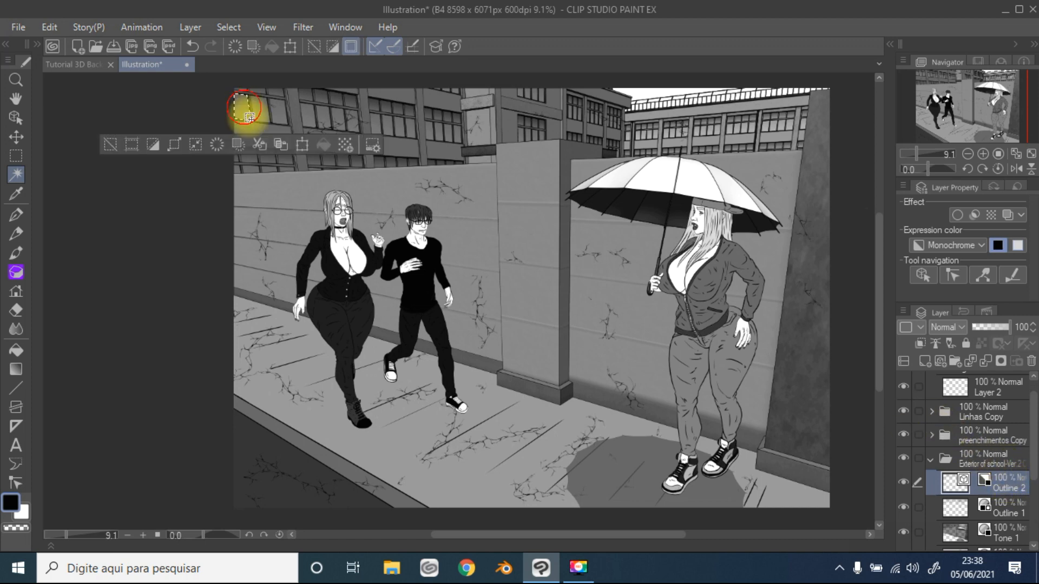
click(16, 174)
shift+click(259, 109)
shift+click(278, 111)
shift+click(309, 115)
shift+click(325, 113)
shift+click(340, 116)
shift+click(358, 121)
Remove the areas around the window panes from the selection with the Erase selection brush
key(m)
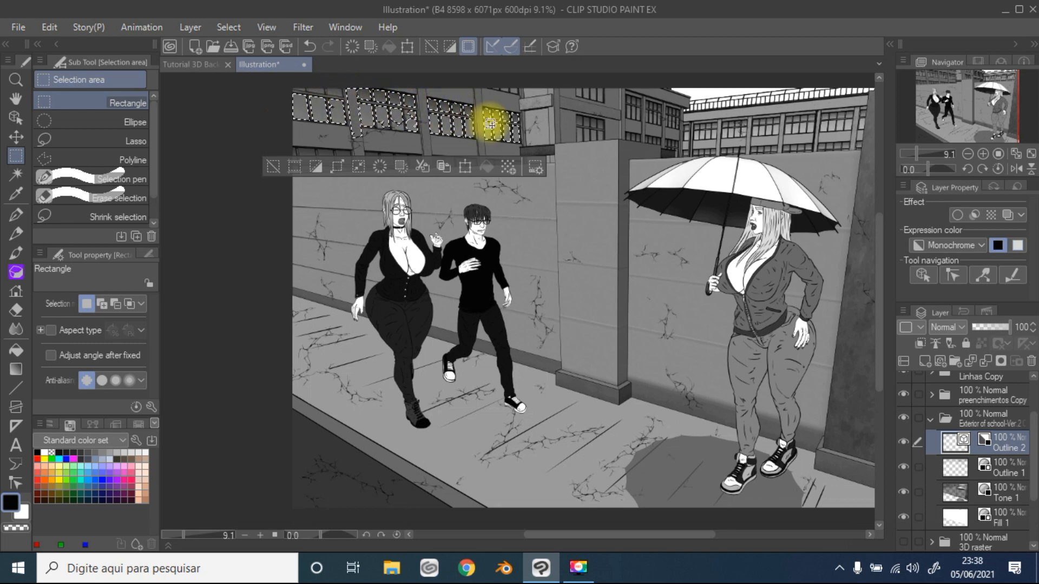
click(71, 193)
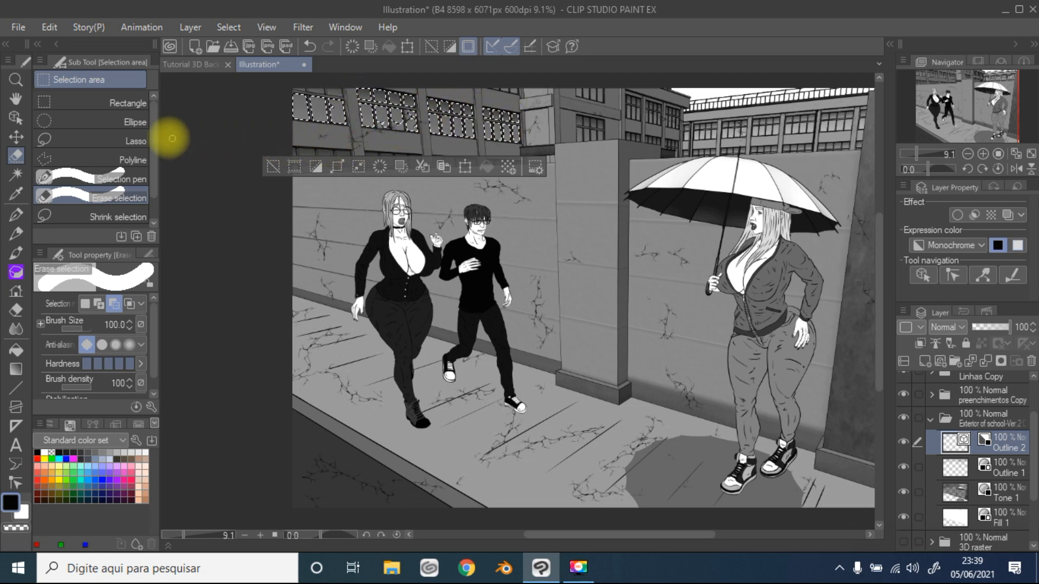
click(37, 44)
Fill the selected window panes with white on Layer 2 in the lights folder and clear the selection
click(16, 350)
scroll(1031, 406, up, 3)
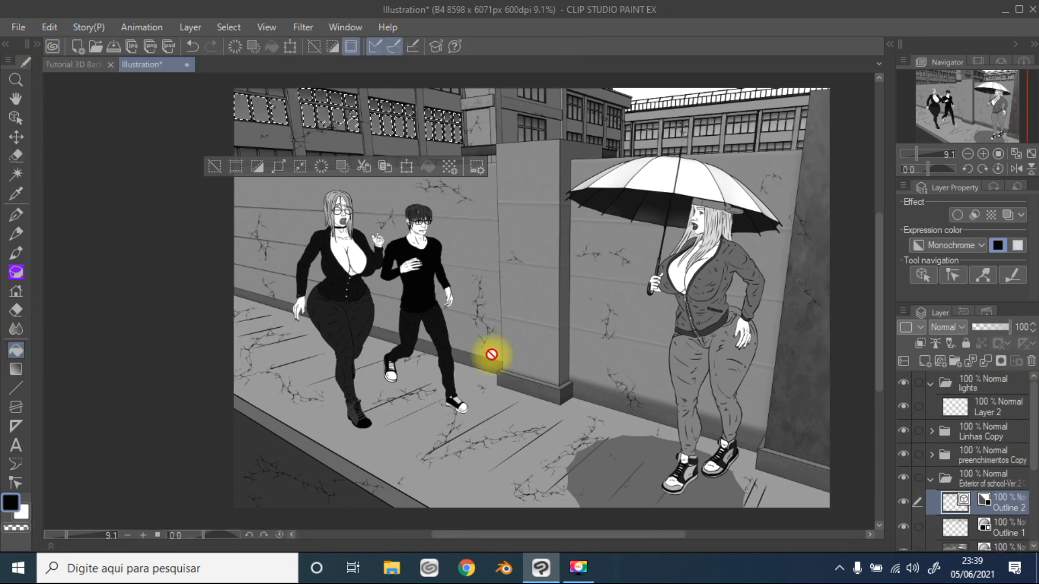
click(950, 410)
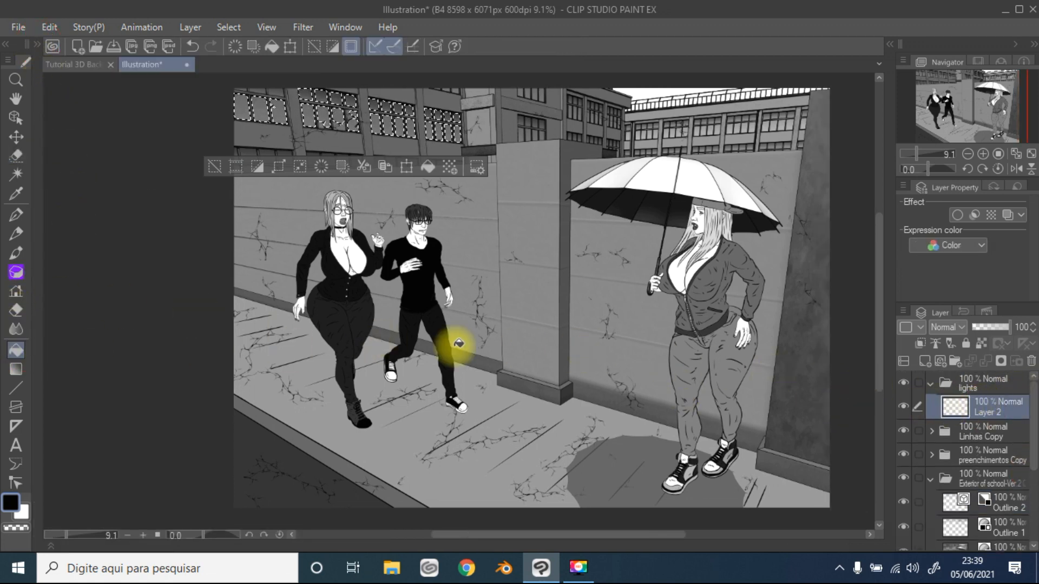
click(23, 512)
click(249, 105)
click(279, 110)
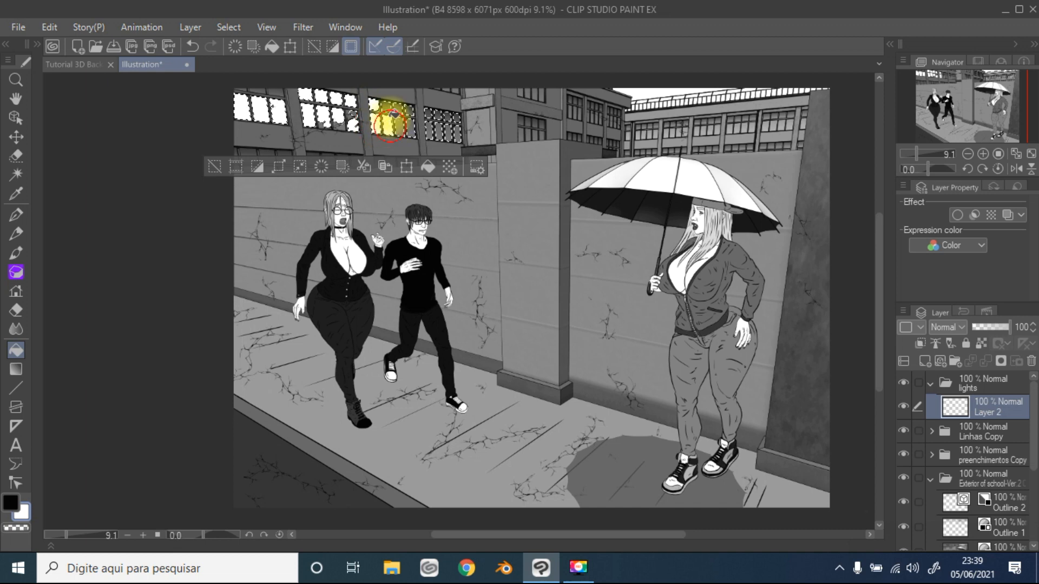
key(ctrl+d)
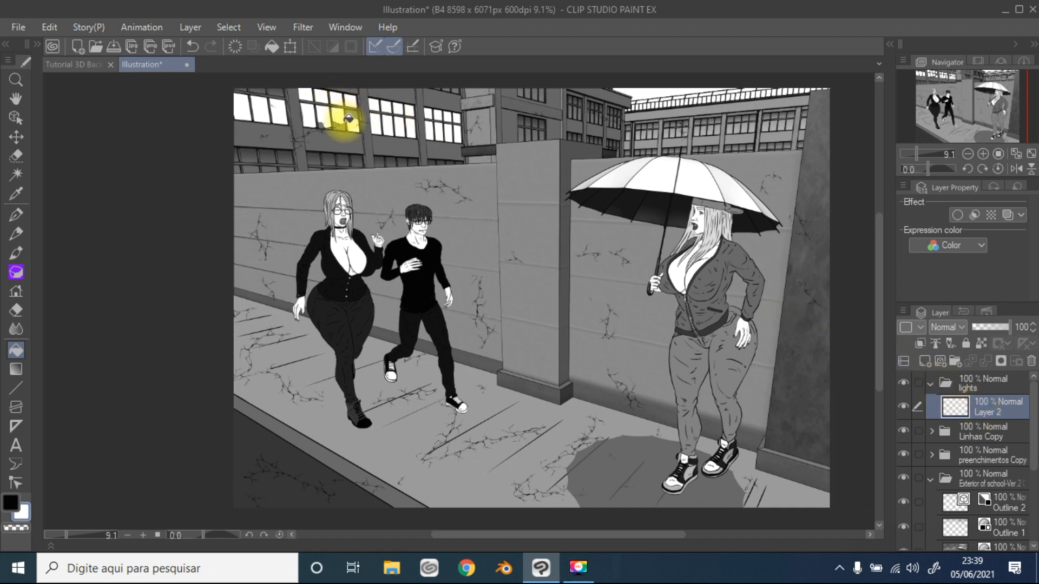
Spray a soft white glow around the lit windows with the Soft airbrush at size 500
click(16, 272)
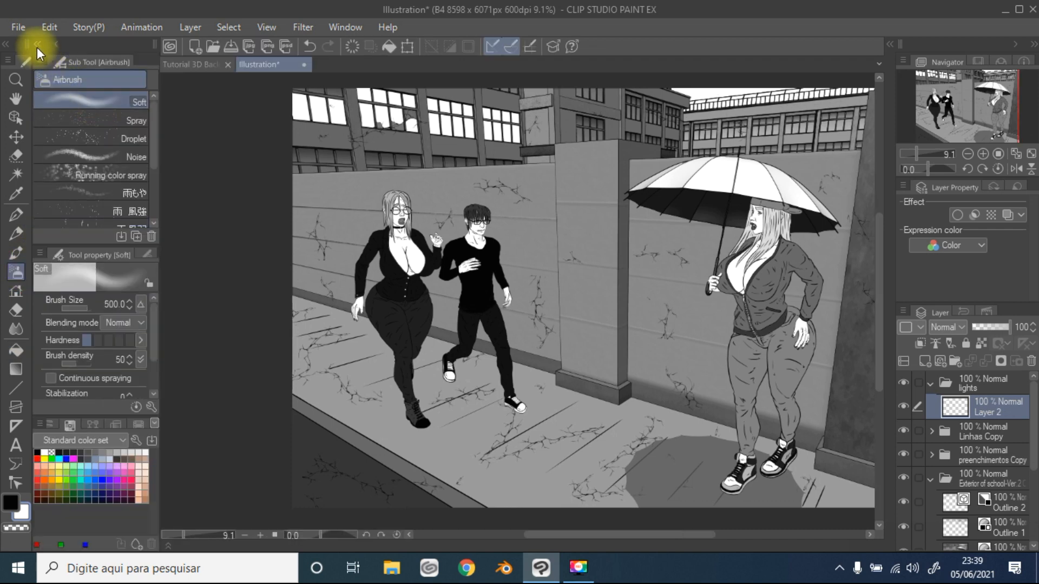
click(37, 46)
mouse_move(247, 120)
mouse_down()
mouse_move(276, 96)
mouse_move(260, 91)
mouse_up()
mouse_move(317, 123)
mouse_down()
mouse_move(353, 110)
mouse_move(313, 126)
mouse_move(356, 118)
mouse_move(345, 94)
mouse_move(316, 92)
mouse_move(362, 94)
mouse_move(294, 103)
mouse_move(297, 133)
mouse_move(292, 113)
mouse_move(253, 125)
mouse_move(407, 138)
mouse_move(414, 132)
mouse_move(381, 140)
mouse_move(418, 119)
mouse_move(384, 94)
mouse_move(439, 114)
mouse_move(436, 136)
mouse_move(457, 115)
mouse_move(431, 109)
mouse_move(459, 124)
mouse_move(428, 143)
mouse_move(457, 142)
mouse_up()
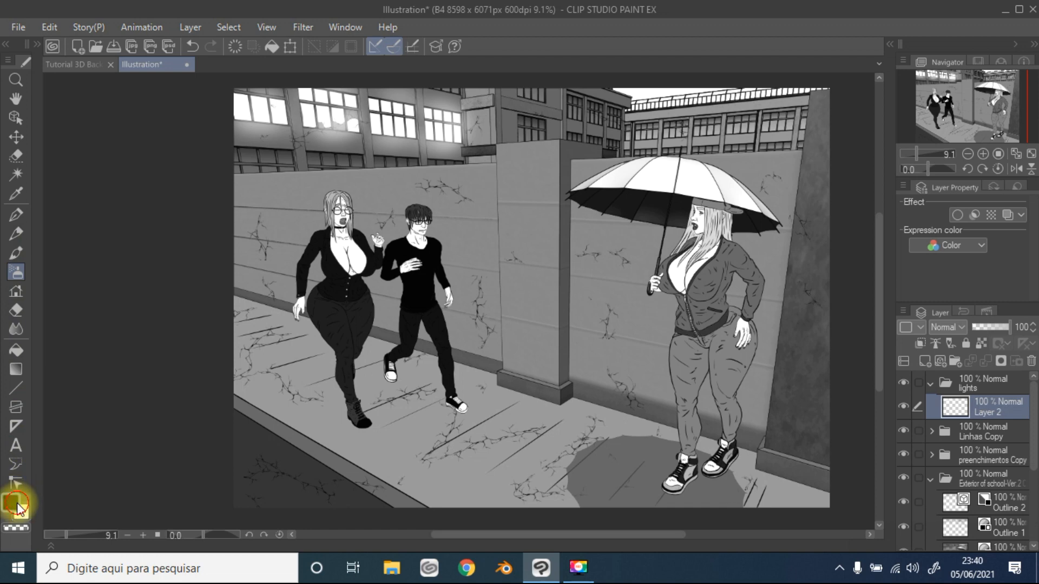
Auto-select the sky area above the buildings, using the Outline 2 layer
click(17, 351)
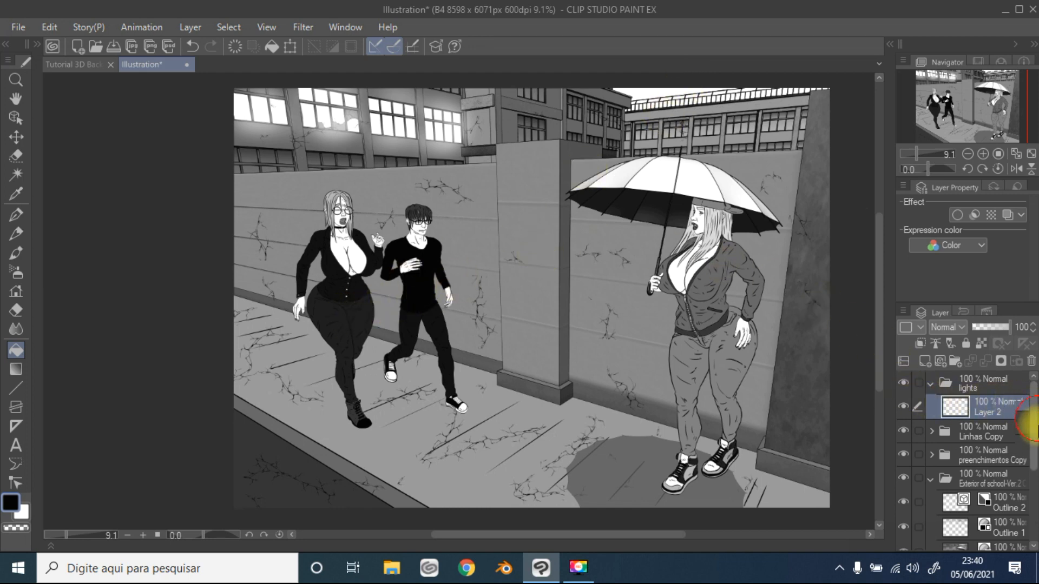
scroll(1035, 417, down, 3)
click(1017, 433)
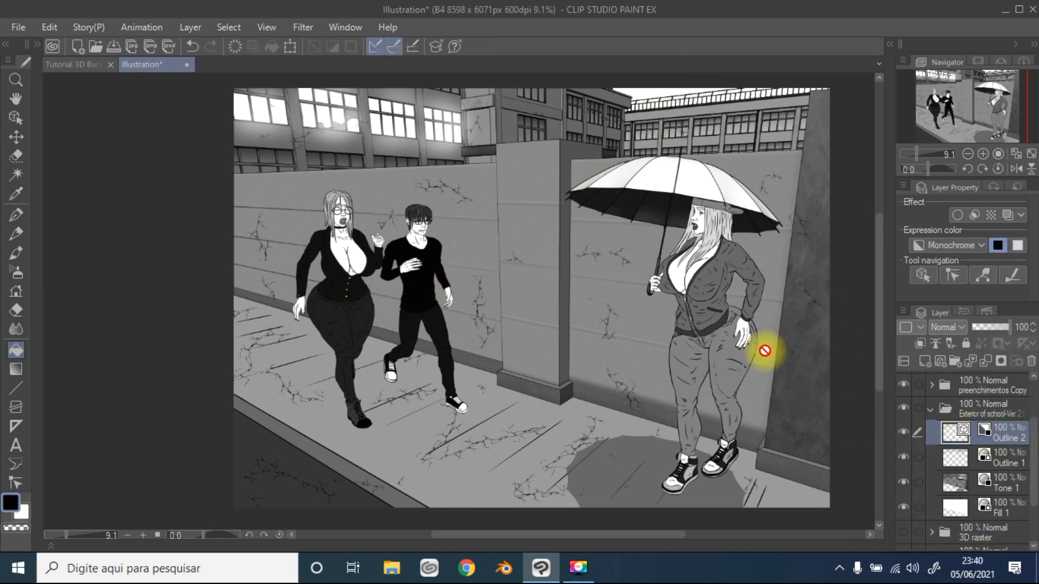
click(16, 174)
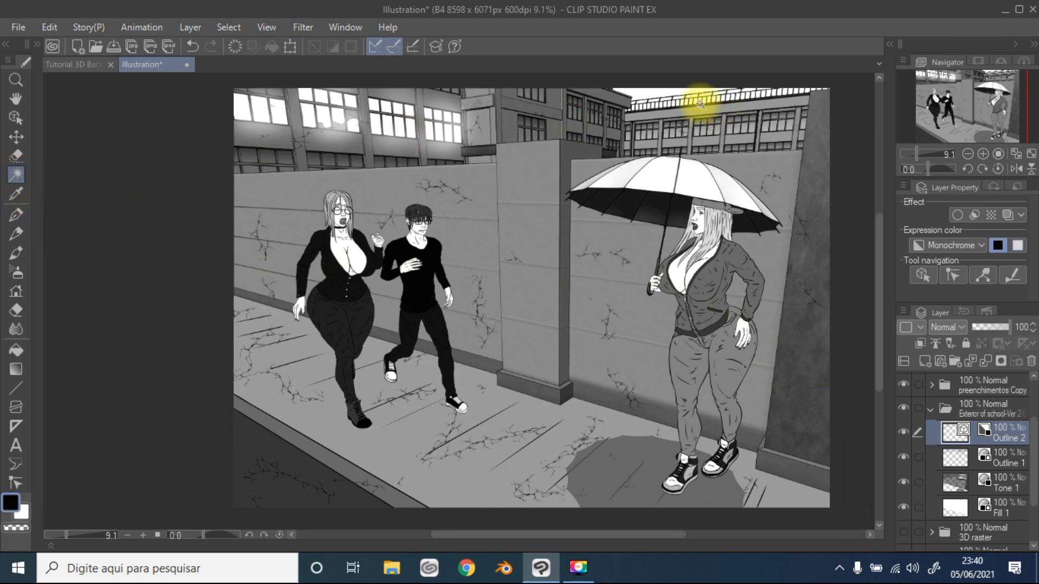
click(646, 90)
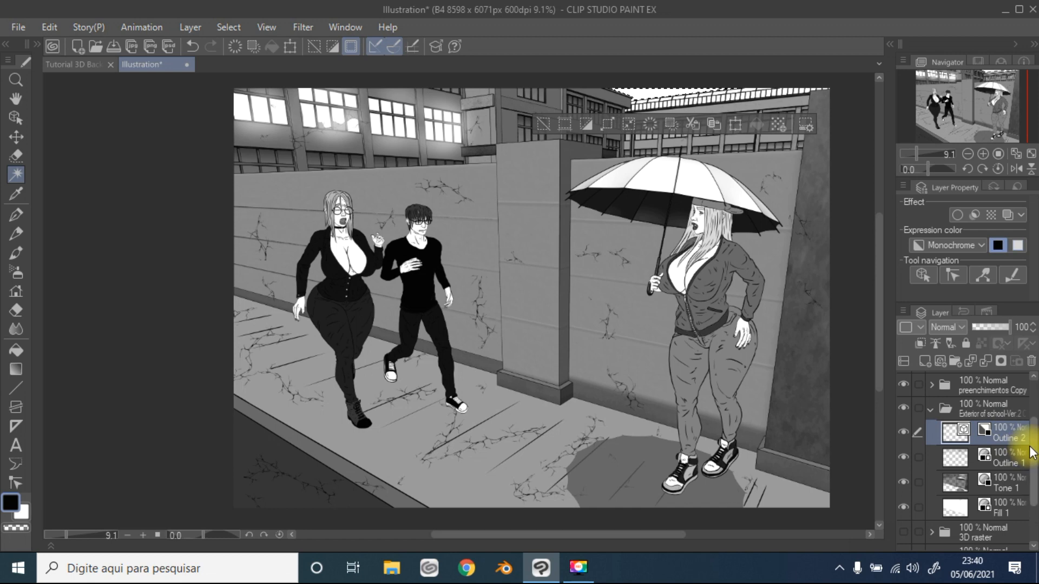
Fill the selected sky with black on Layer 2 in the lights folder and clear the selection
scroll(1028, 444, up, 3)
click(994, 407)
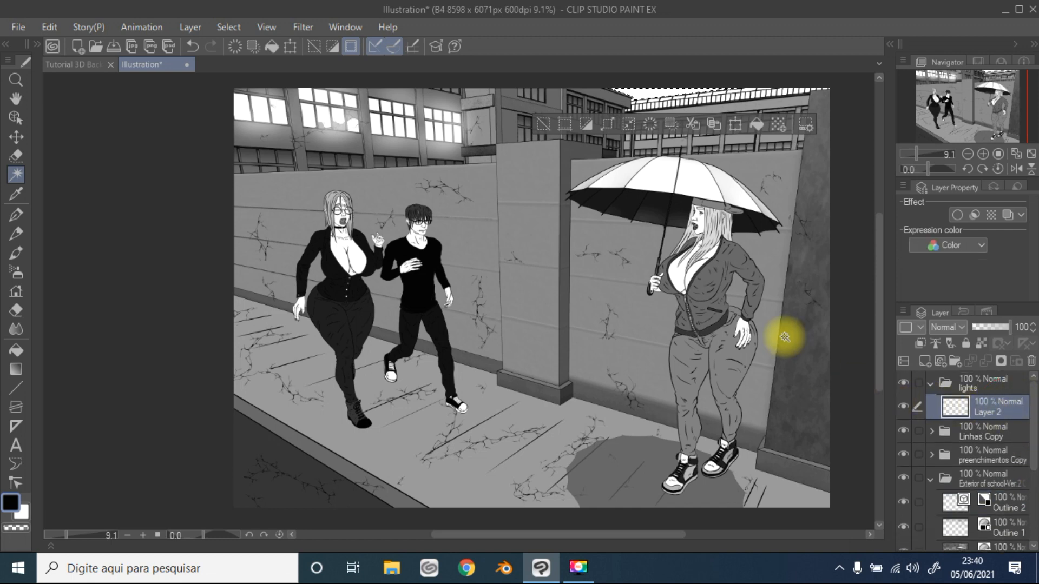
click(16, 351)
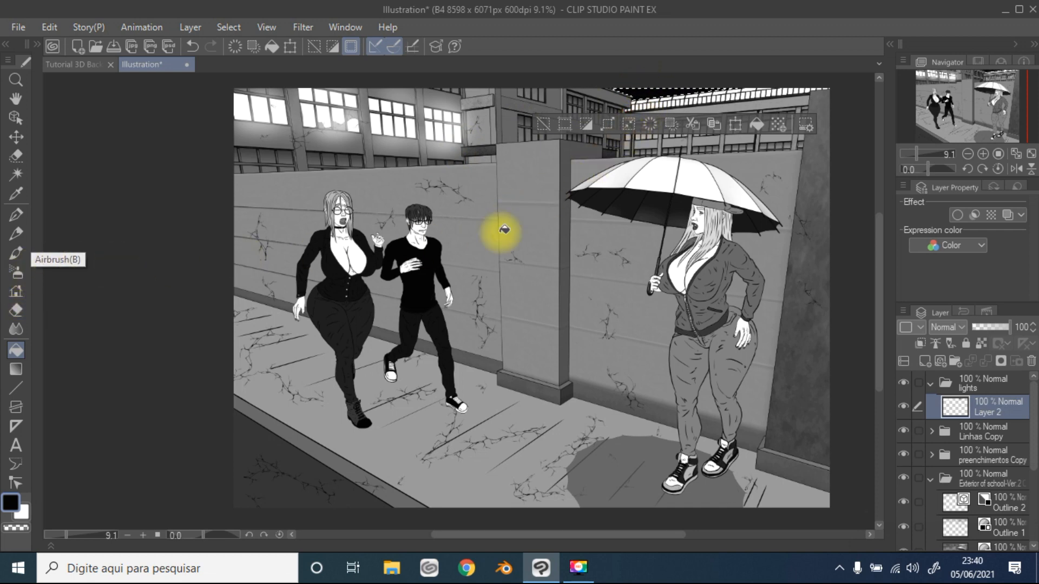
click(931, 383)
key(ctrl+d)
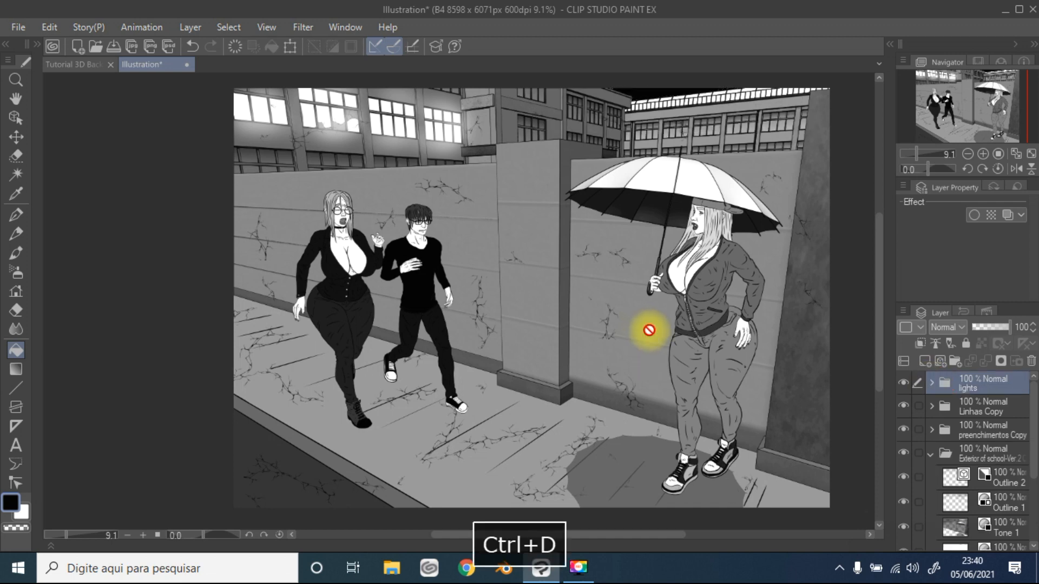
Apply a straight Manga gradient at 39% opacity diagonally across the whole canvas, above Layer 2 in the lights folder
click(931, 456)
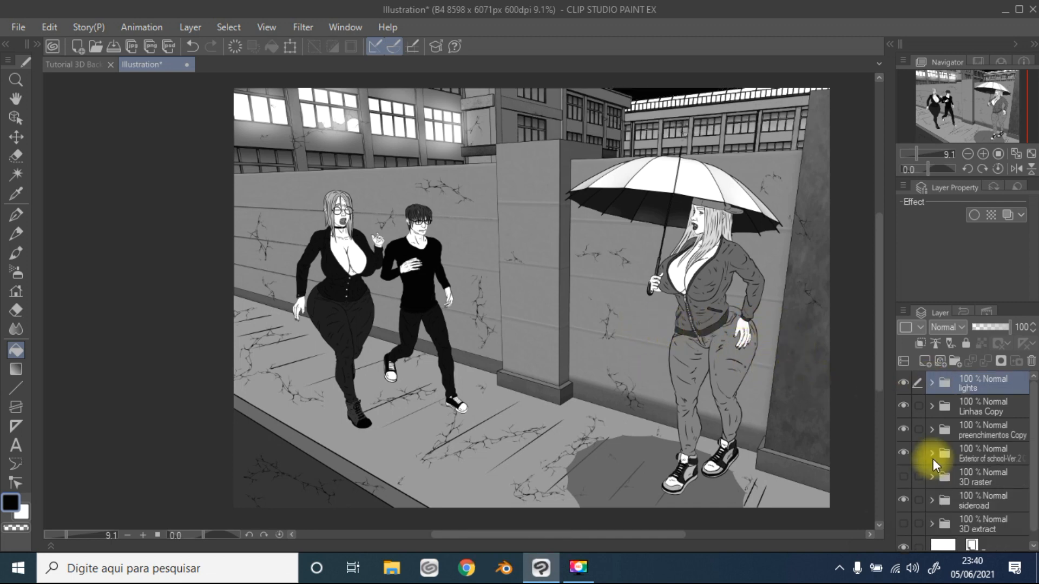
click(931, 385)
click(944, 408)
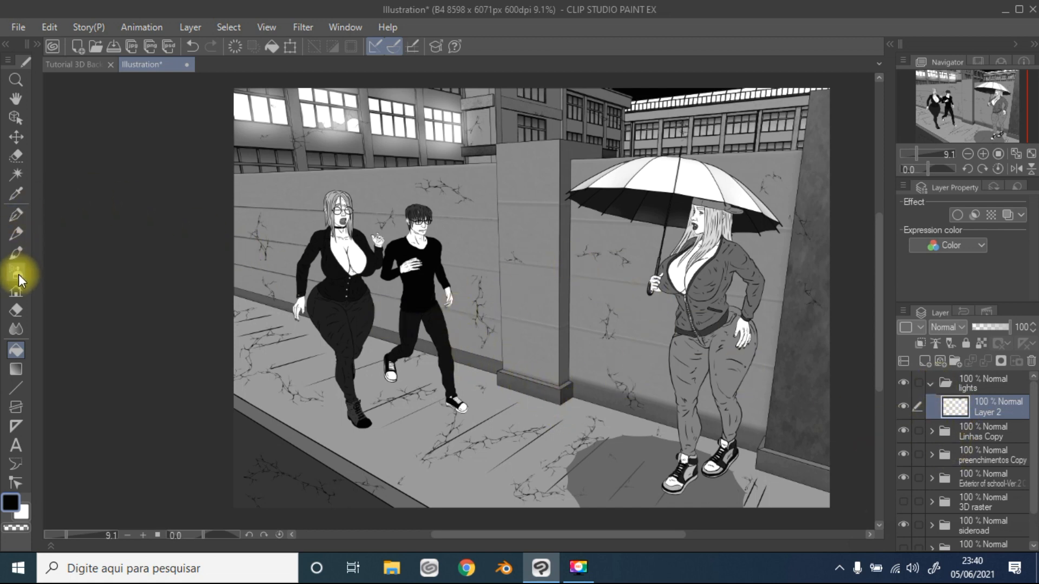
click(18, 370)
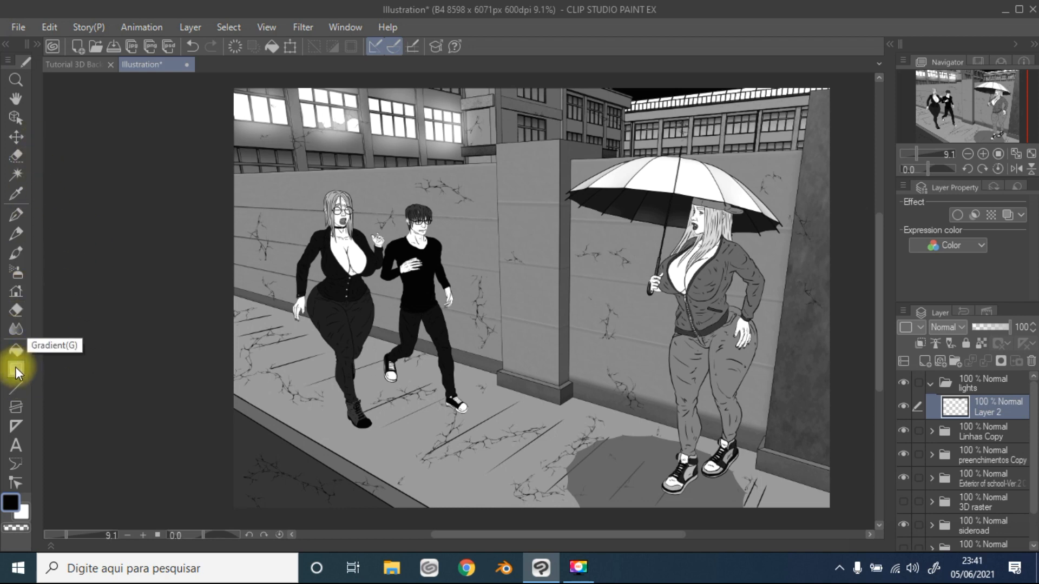
click(37, 45)
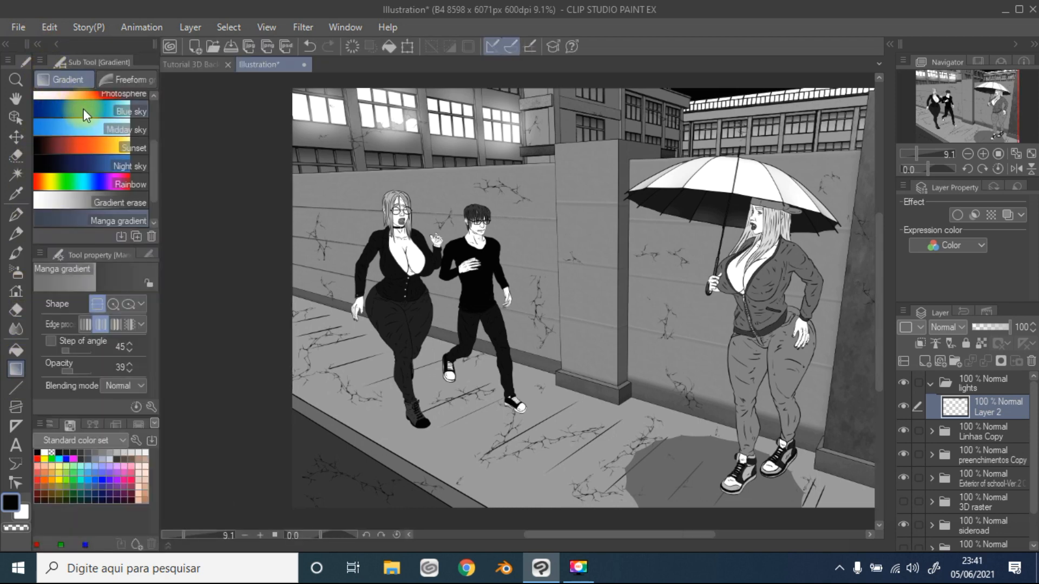
drag(155, 156, 104, 174)
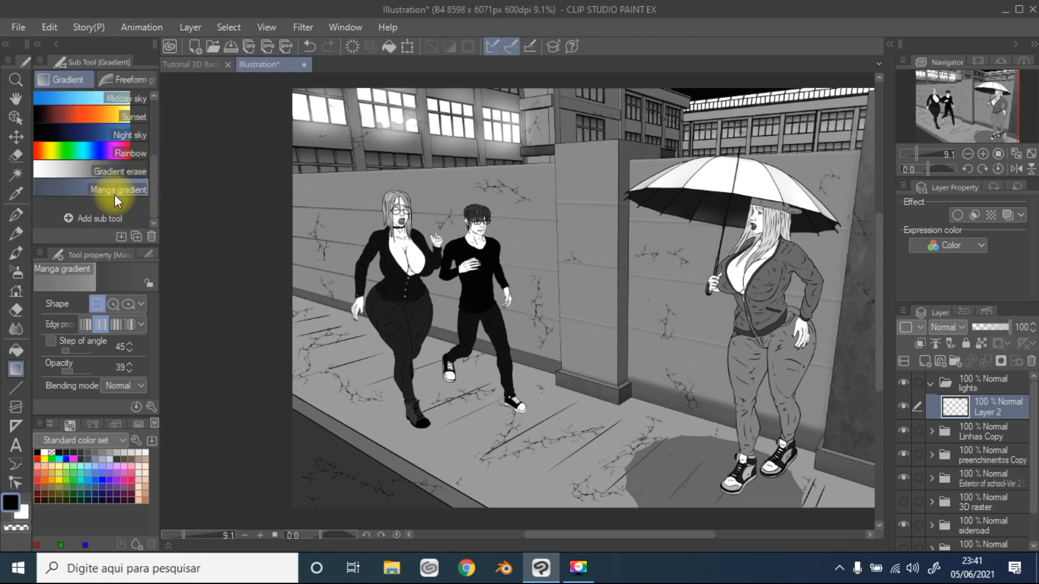
click(98, 304)
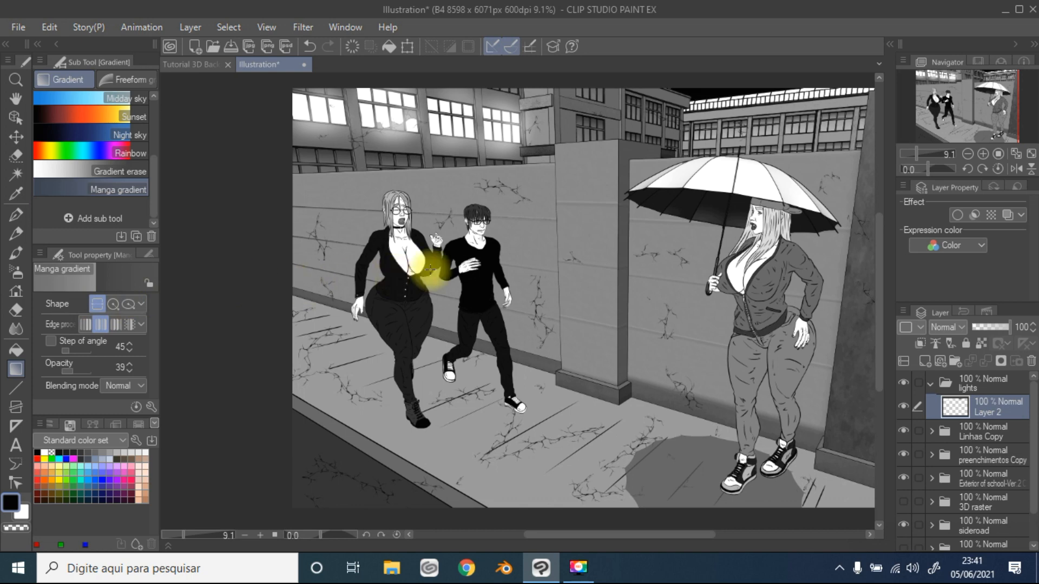
key(space)
drag(565, 260, 500, 264)
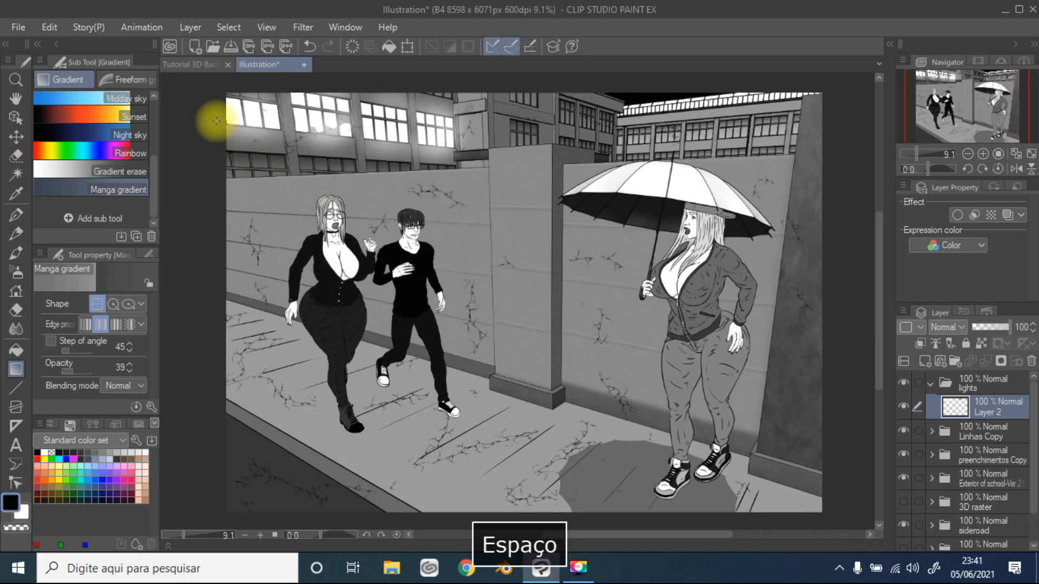
drag(202, 81, 847, 522)
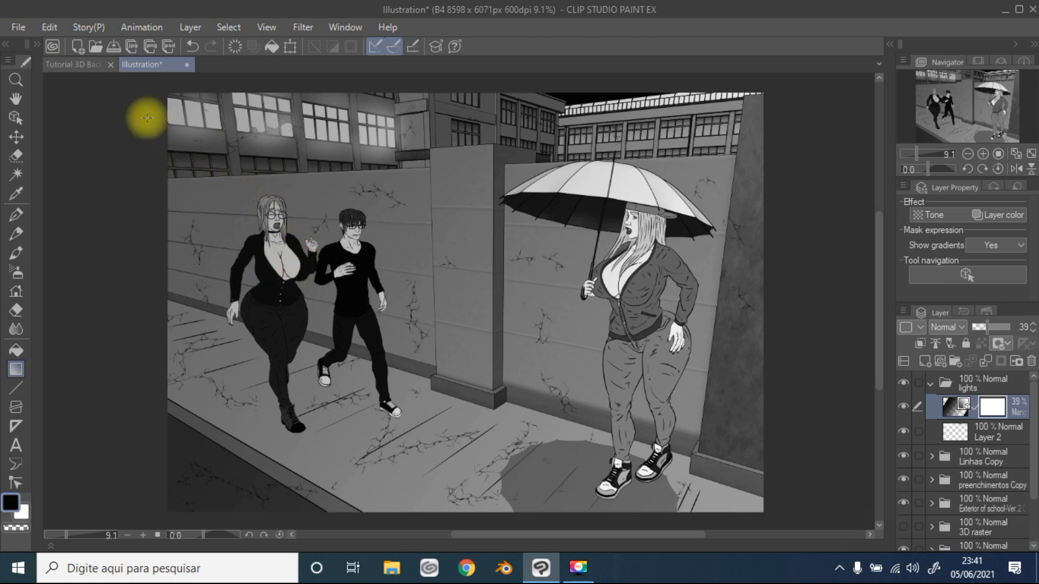
Move the Manga gradient layer beneath the preenchimentos Copy folder, just above the school exterior folder, and collapse the lights folder
click(81, 65)
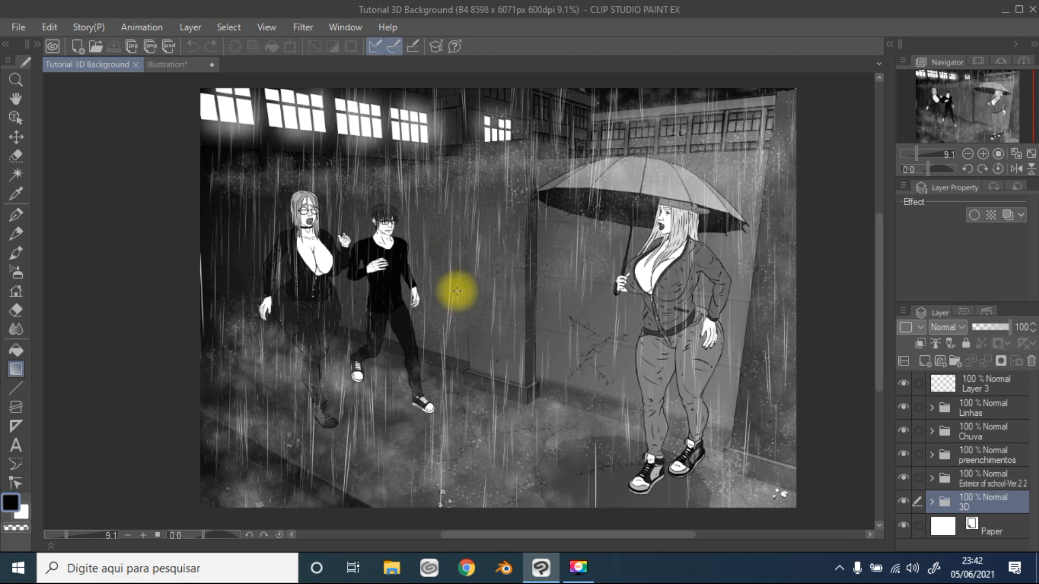
click(163, 65)
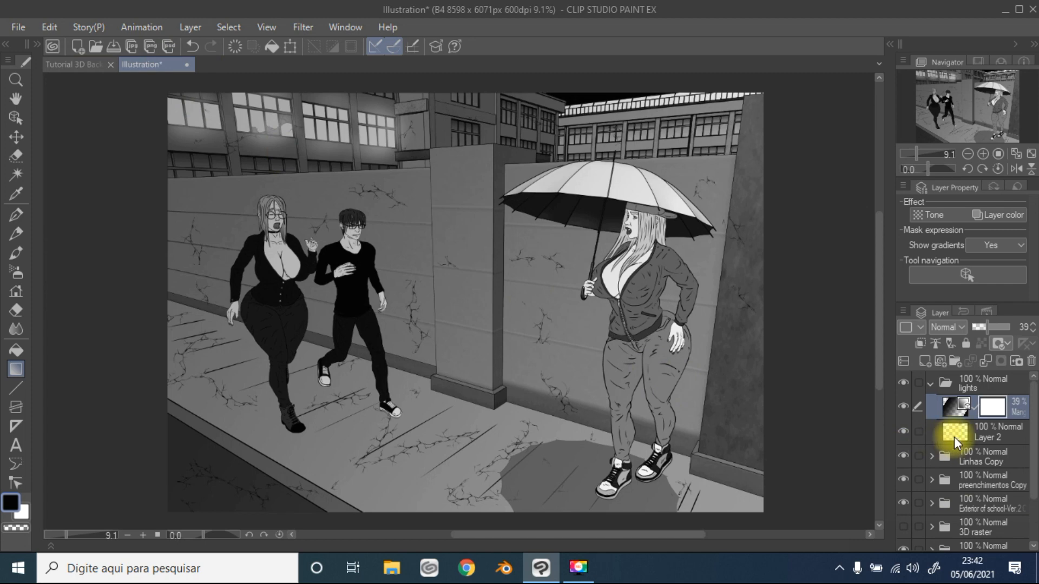
drag(956, 406, 960, 488)
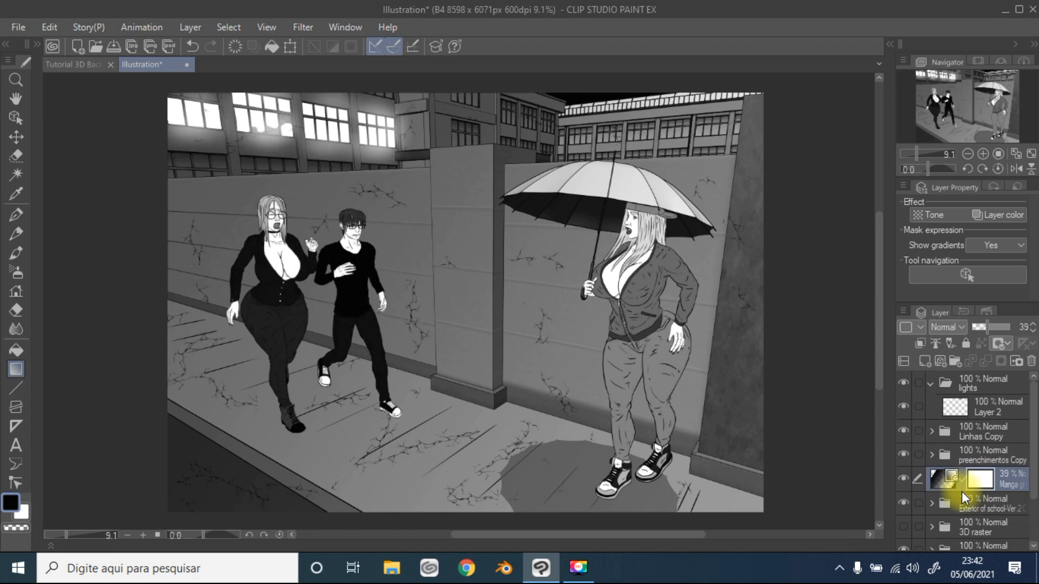
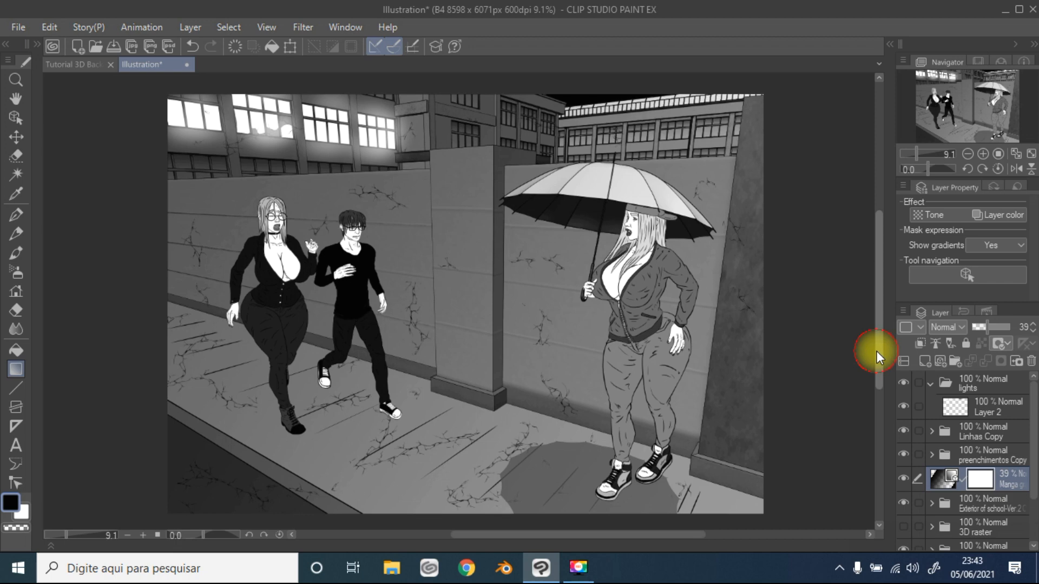
scroll(876, 353, down, 1)
scroll(877, 356, up, 1)
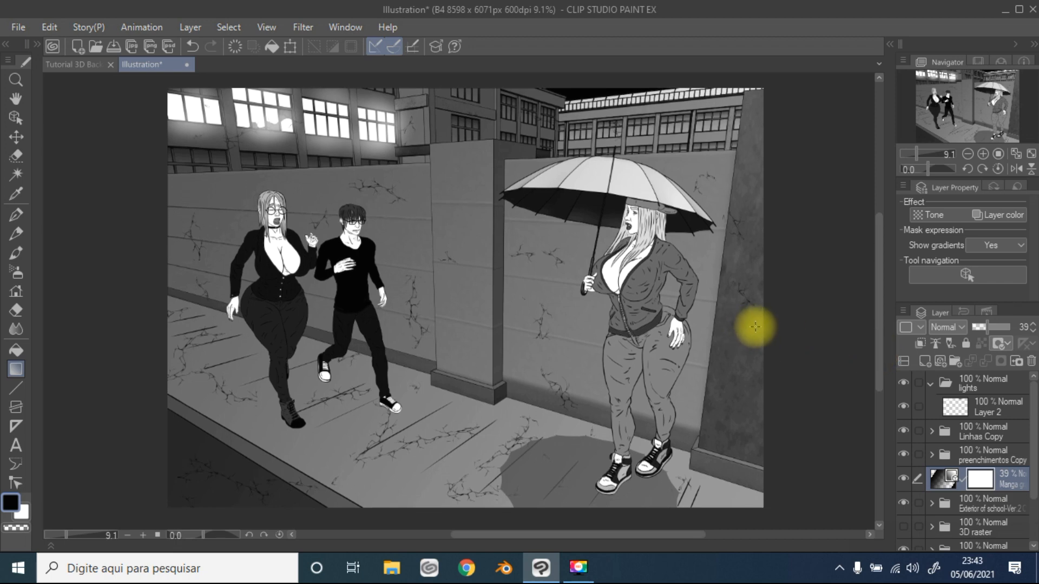
click(931, 384)
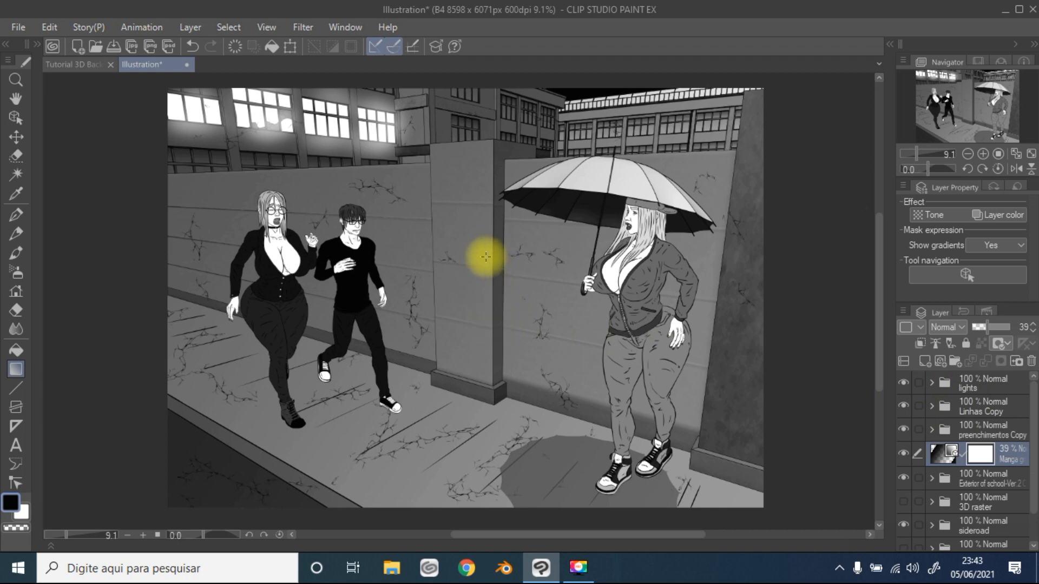
Create a folder named rain above the lights folder and add a new raster layer inside it
click(75, 66)
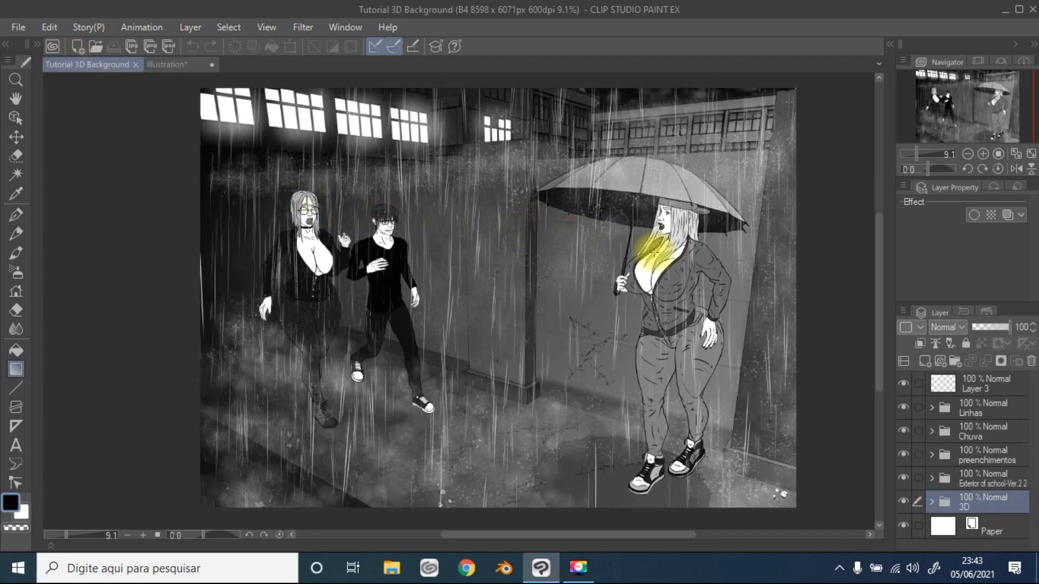
key(ctrl+Tab)
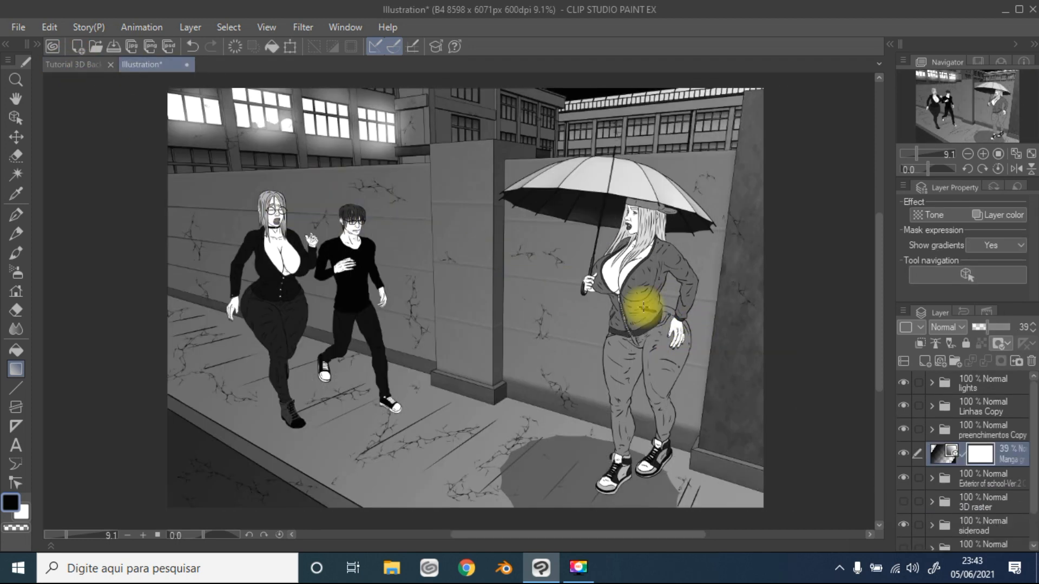
click(954, 385)
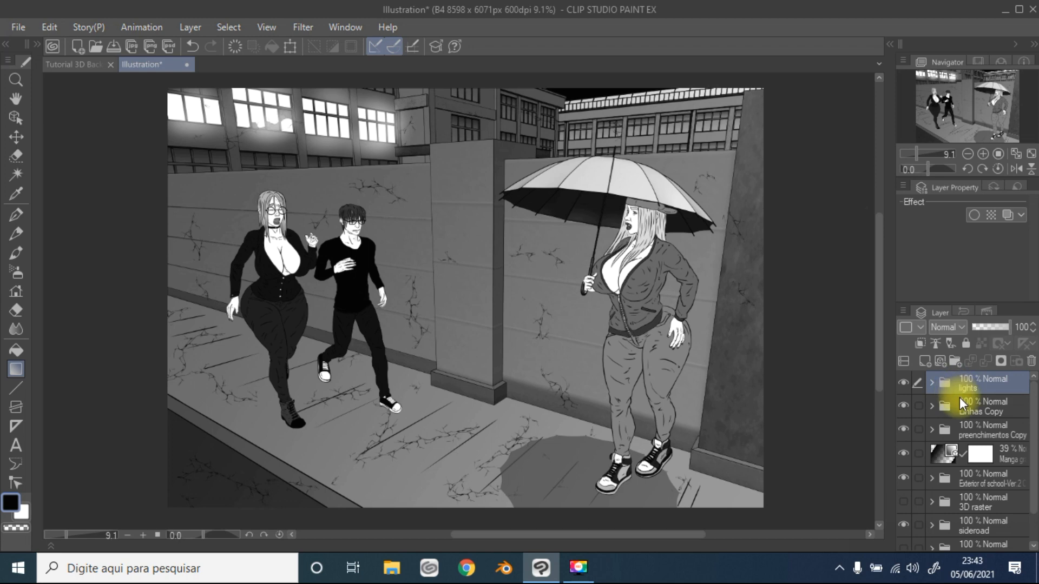
click(955, 361)
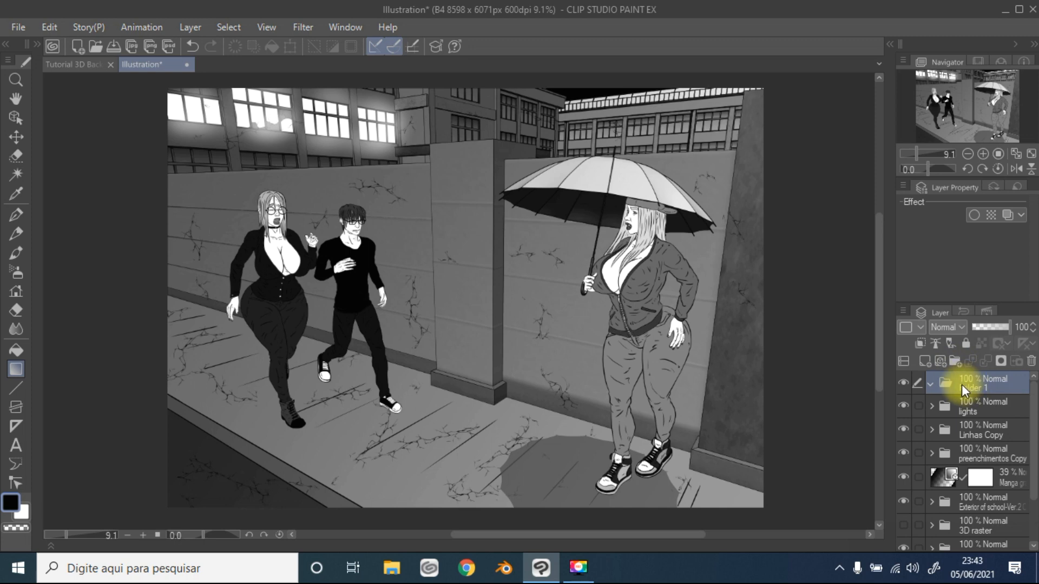
double_click(966, 385)
text(rain)
key(Return)
click(925, 361)
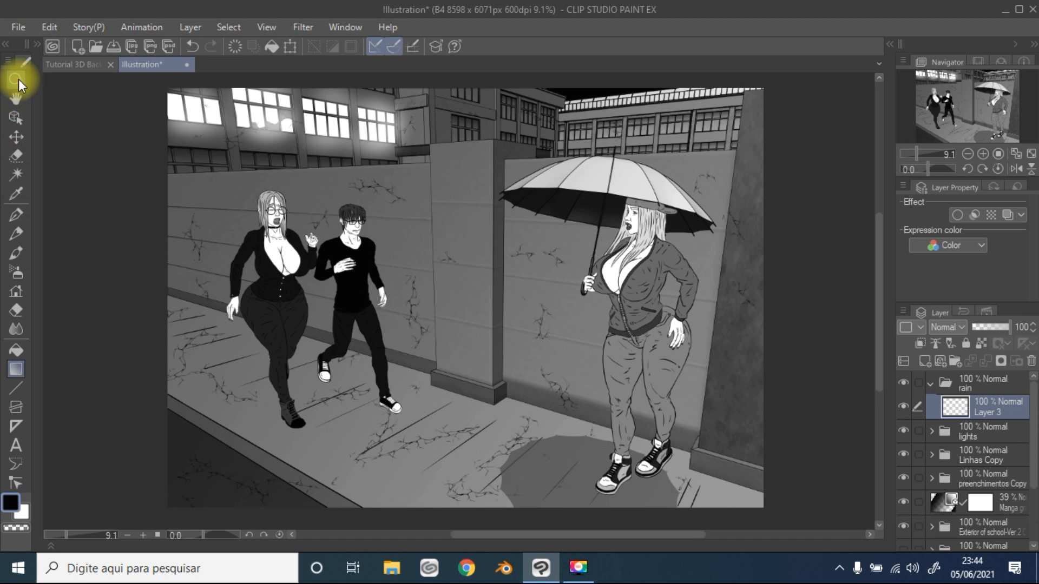
Spray white rain mist along the wall tops, figures and sidewalk with the 雨もや跳ね返り airbrush at size 700
click(15, 272)
click(36, 43)
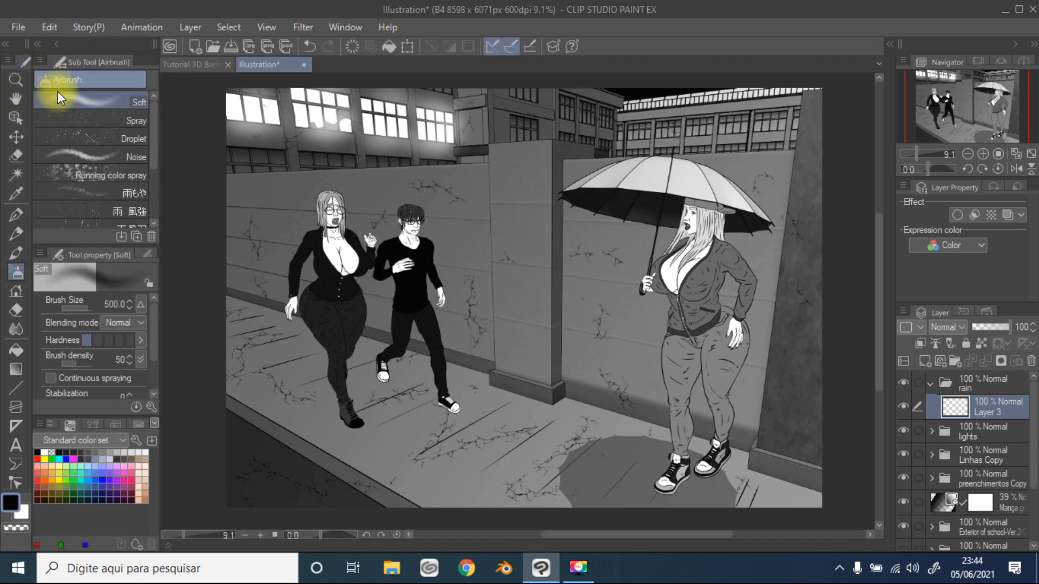
mouse_move(157, 186)
mouse_down()
mouse_move(155, 214)
mouse_move(156, 193)
mouse_up()
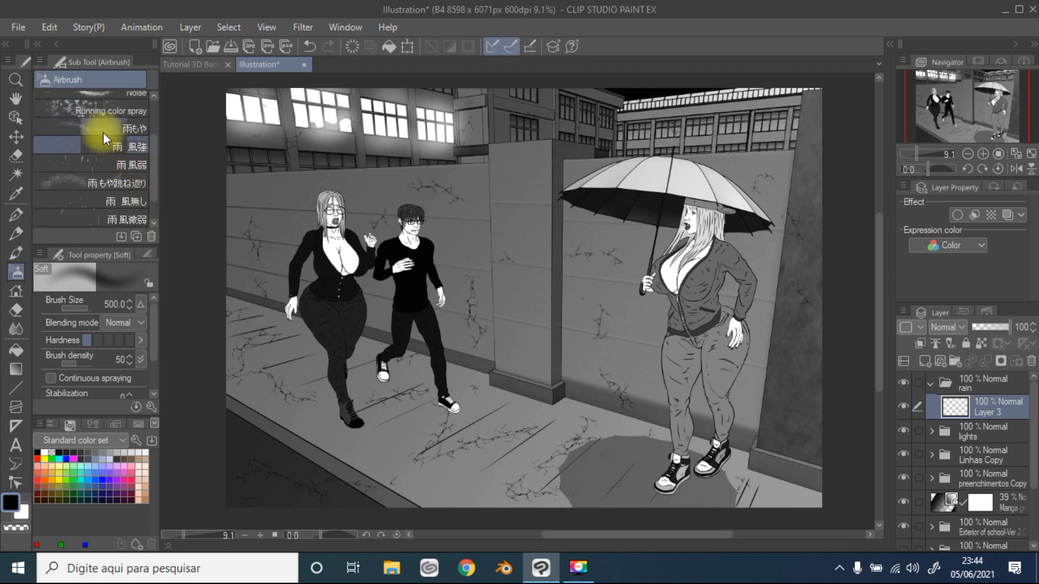
click(80, 179)
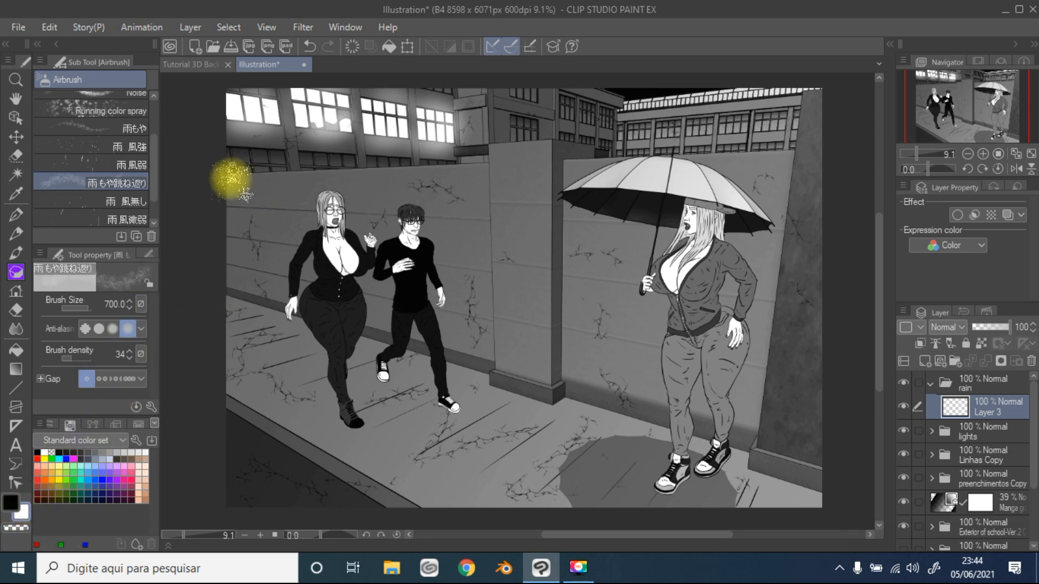
mouse_move(229, 177)
mouse_down()
mouse_move(485, 165)
mouse_move(527, 149)
mouse_move(762, 163)
mouse_move(789, 155)
mouse_up()
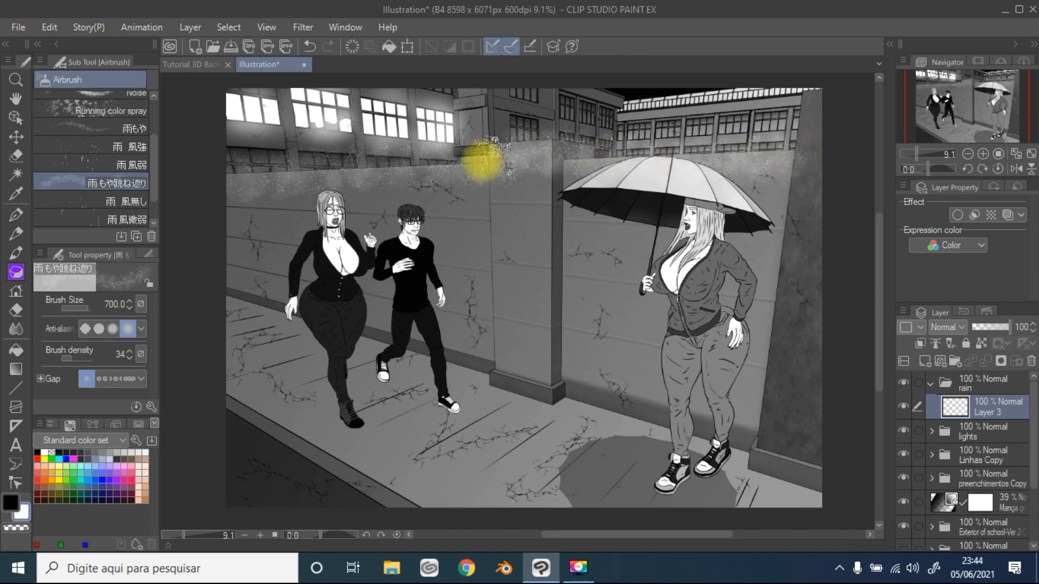
mouse_move(238, 306)
mouse_down()
mouse_move(258, 327)
mouse_move(254, 369)
mouse_move(309, 363)
mouse_move(388, 428)
mouse_move(432, 408)
mouse_move(377, 414)
mouse_move(678, 434)
mouse_move(694, 490)
mouse_move(767, 457)
mouse_move(681, 454)
mouse_move(505, 475)
mouse_move(372, 427)
mouse_move(374, 381)
mouse_move(308, 328)
mouse_move(307, 260)
mouse_move(285, 258)
mouse_move(328, 186)
mouse_move(420, 207)
mouse_move(438, 378)
mouse_move(363, 256)
mouse_move(312, 272)
mouse_move(292, 311)
mouse_move(312, 382)
mouse_move(241, 427)
mouse_move(243, 462)
mouse_move(363, 512)
mouse_move(399, 495)
mouse_move(287, 458)
mouse_move(248, 322)
mouse_move(266, 224)
mouse_move(213, 206)
mouse_move(255, 151)
mouse_move(262, 107)
mouse_move(544, 108)
mouse_move(590, 98)
mouse_move(771, 113)
mouse_move(840, 102)
mouse_move(788, 217)
mouse_move(708, 190)
mouse_move(573, 184)
mouse_move(561, 197)
mouse_move(582, 216)
mouse_move(779, 251)
mouse_move(790, 277)
mouse_move(766, 441)
mouse_move(774, 493)
mouse_move(705, 505)
mouse_move(242, 430)
mouse_up()
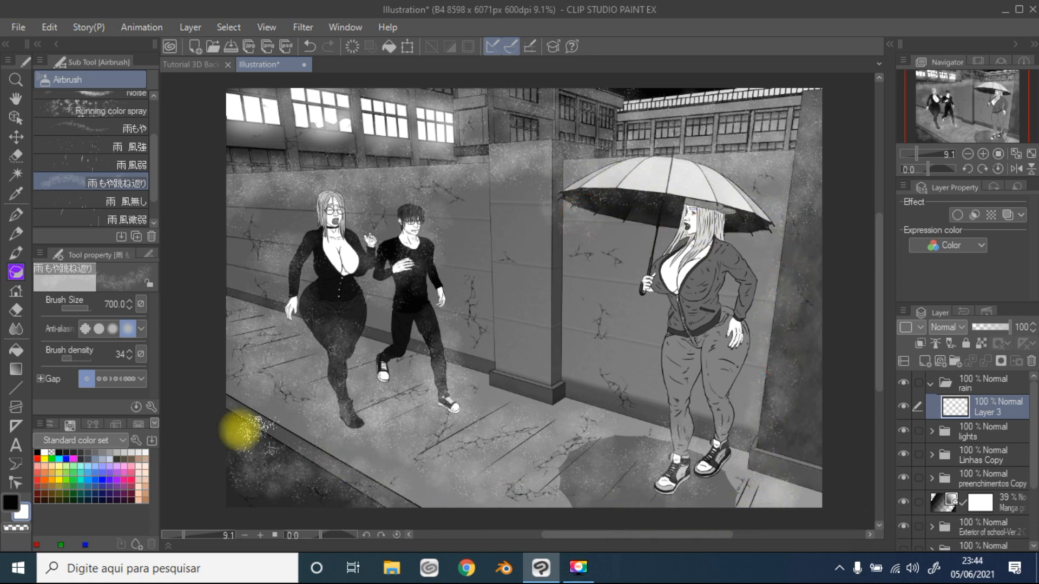
Spray white rain streaks over the walls, sidewalk and figures with the 雨 風弱 airbrush at size 2000
click(83, 161)
mouse_move(370, 130)
mouse_down()
mouse_move(702, 135)
mouse_move(754, 181)
mouse_move(364, 220)
mouse_move(325, 243)
mouse_move(749, 232)
mouse_move(811, 274)
mouse_move(270, 360)
mouse_move(670, 389)
mouse_move(816, 446)
mouse_move(552, 476)
mouse_move(280, 459)
mouse_move(257, 476)
mouse_move(573, 429)
mouse_move(772, 366)
mouse_up()
click(572, 355)
mouse_move(572, 355)
mouse_down()
mouse_move(605, 407)
mouse_move(628, 380)
mouse_move(608, 282)
mouse_move(471, 211)
mouse_move(274, 283)
mouse_move(236, 212)
mouse_up()
Go through the 雨 風強, 雨 風弱 and 雨 風無し rain airbrushes to compare their settings
click(99, 183)
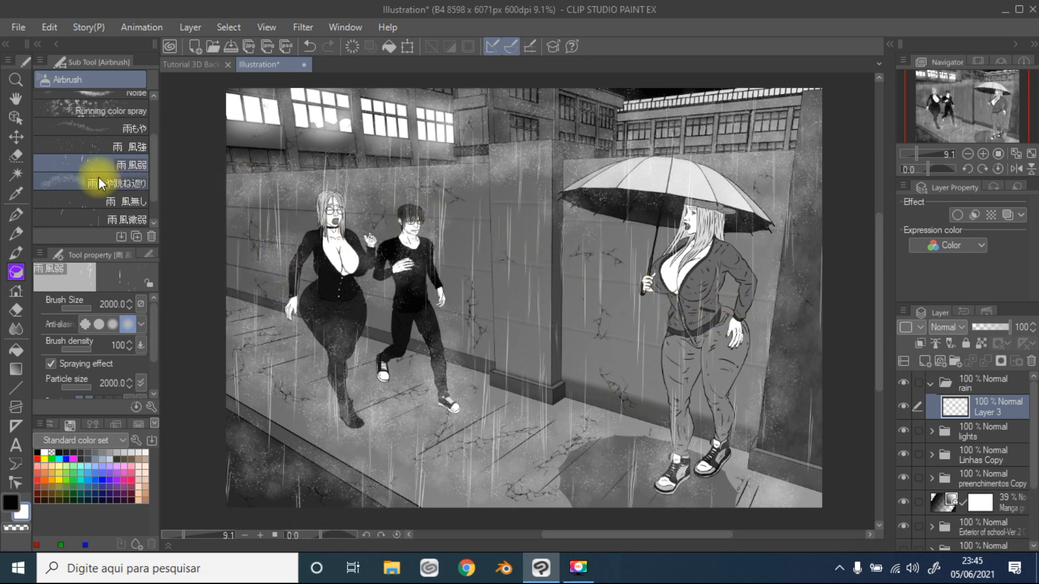
click(89, 144)
mouse_move(366, 137)
mouse_down()
mouse_move(251, 127)
mouse_move(325, 120)
mouse_move(479, 141)
mouse_up()
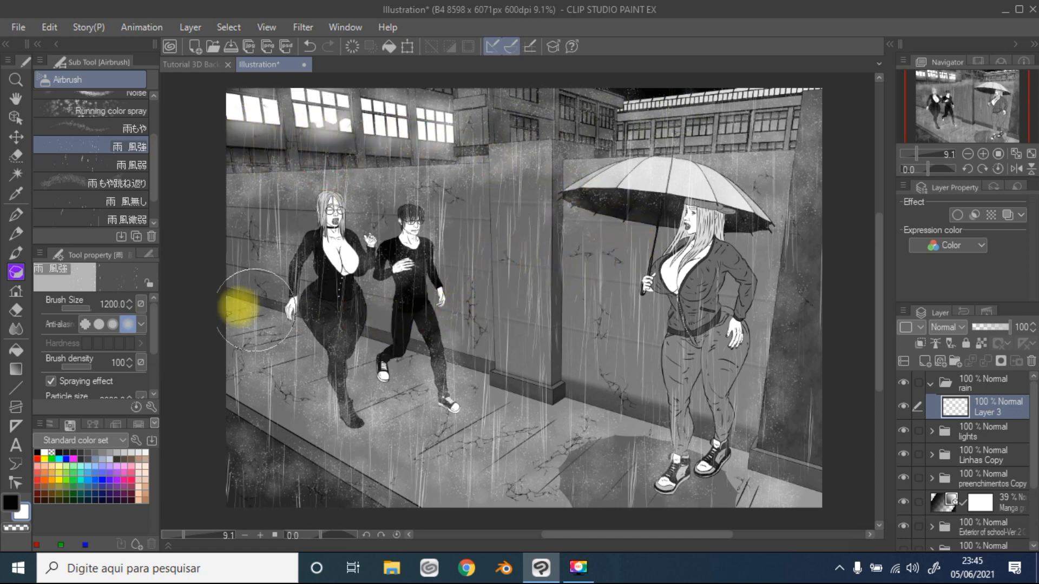
click(86, 167)
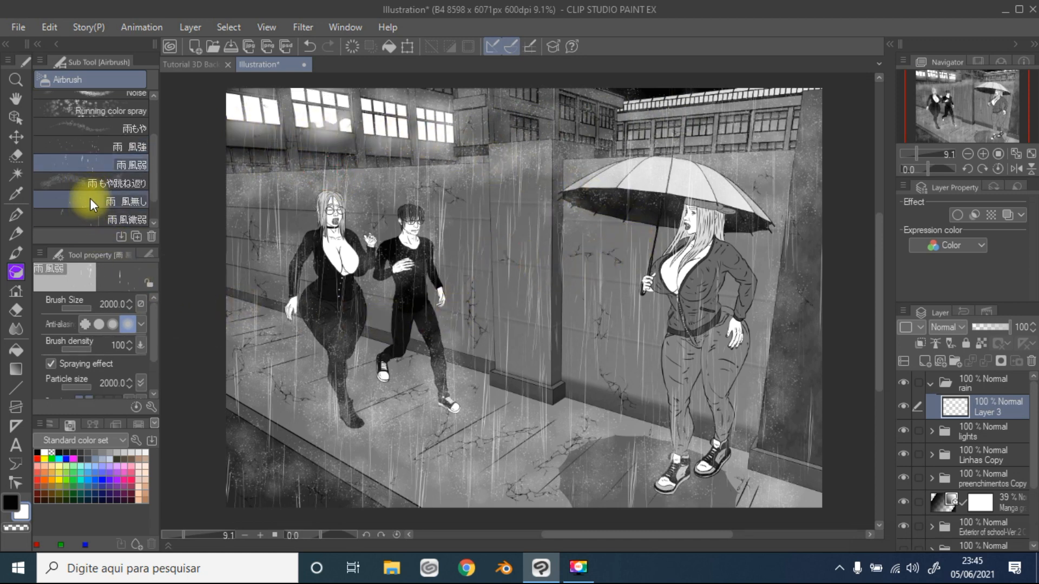
click(90, 201)
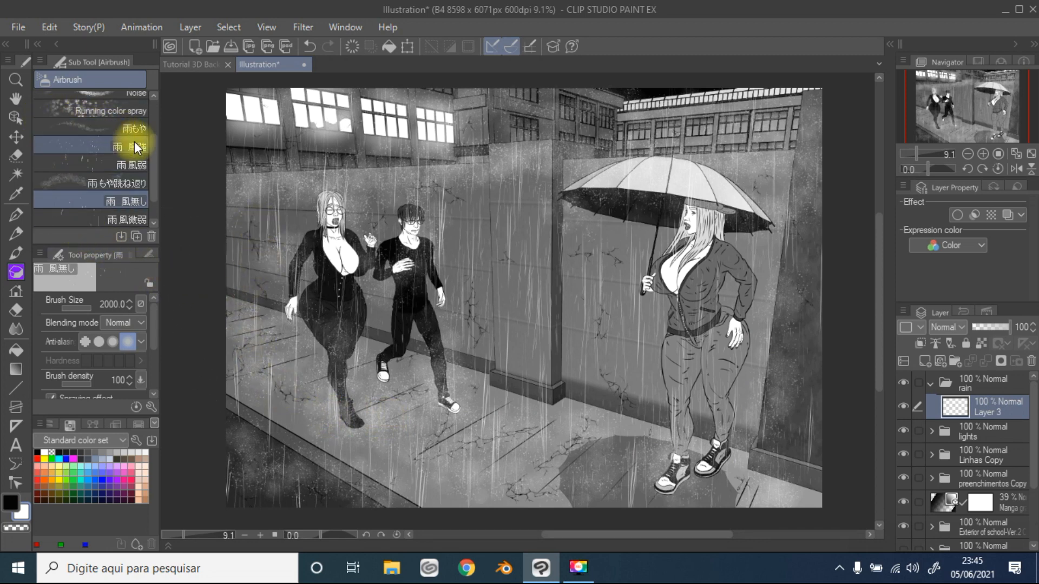
Choose the Cloud brush from the Background decoration brushes and collapse the sub tool and color palettes
click(20, 290)
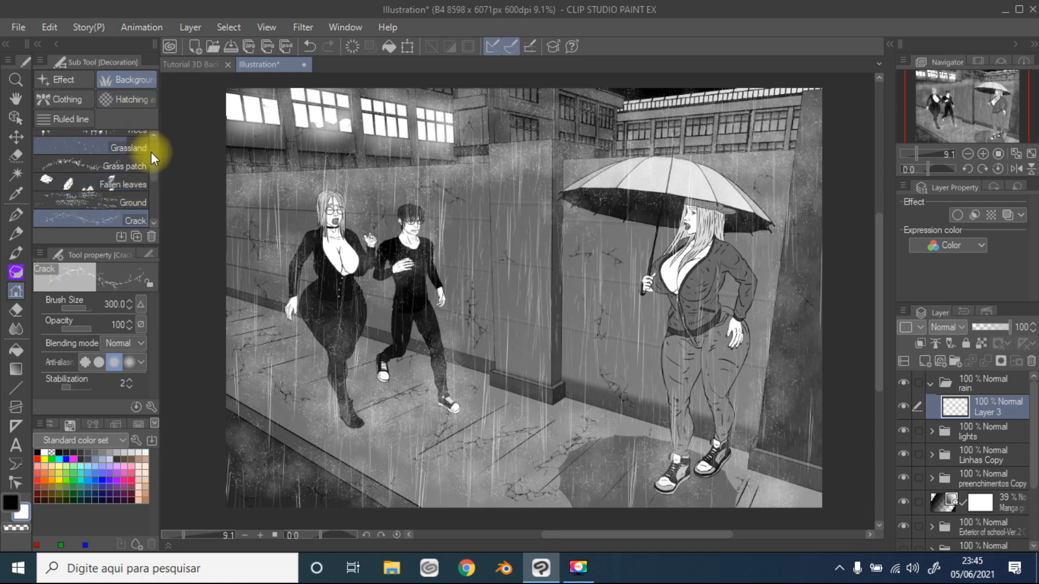
scroll(153, 153, up, 3)
scroll(154, 154, down, 4)
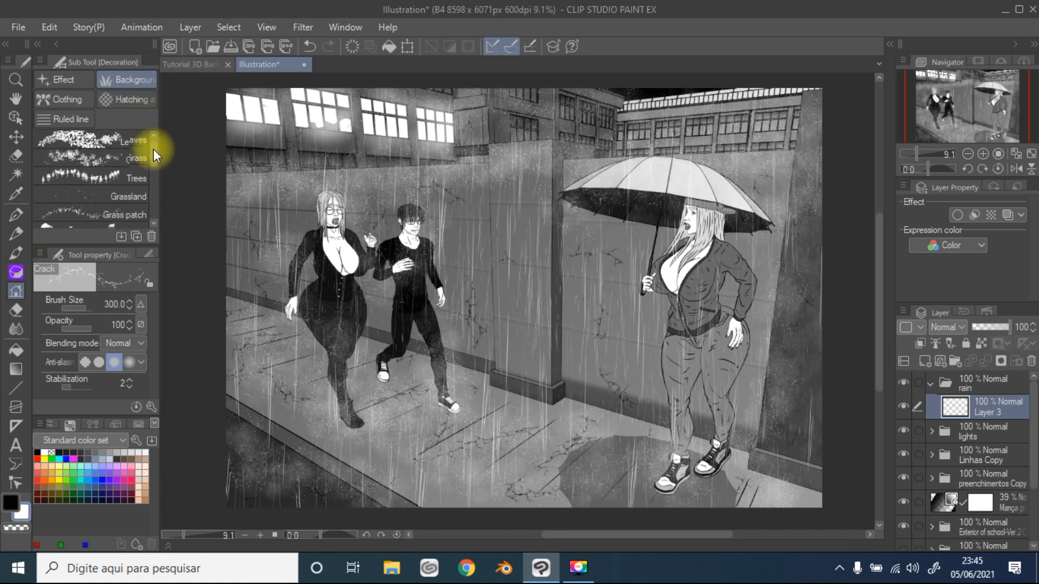
click(125, 176)
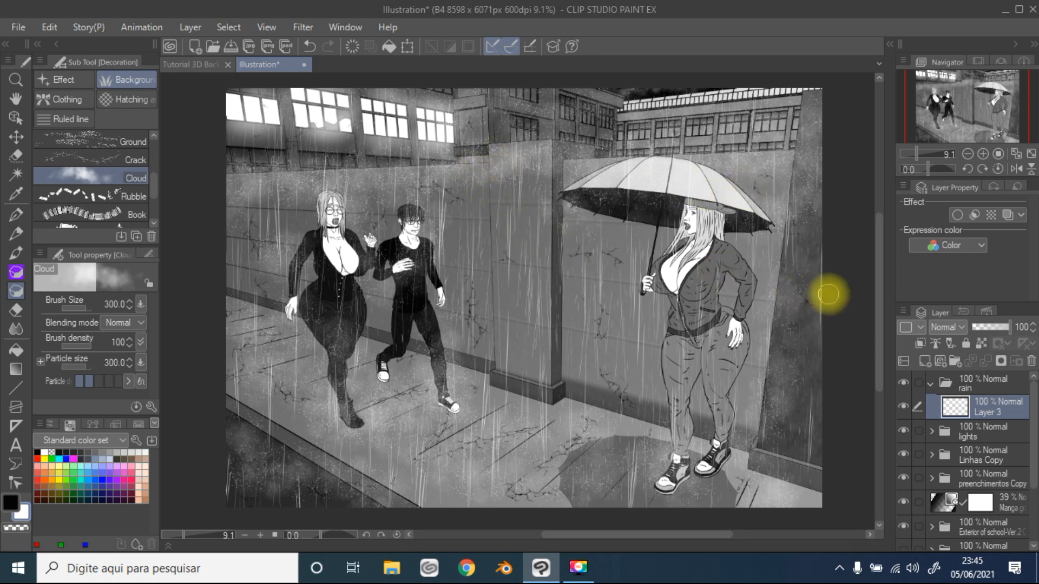
click(36, 44)
key(ctrl+z)
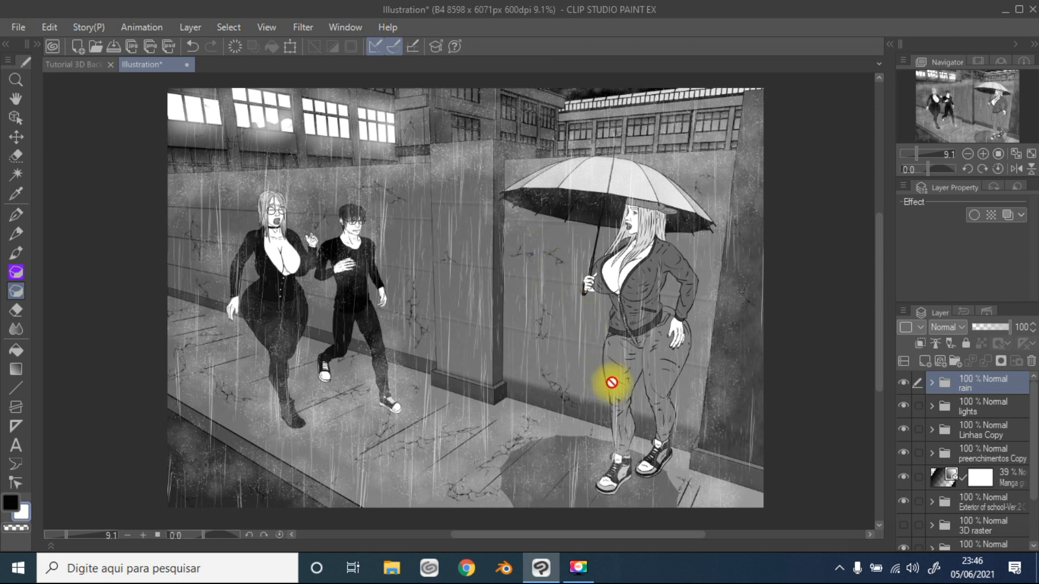
Compare the school exterior folder with the 3D raster folder by switching their visibility, ending with only the exterior folder shown
scroll(913, 477, down, 2)
click(904, 462)
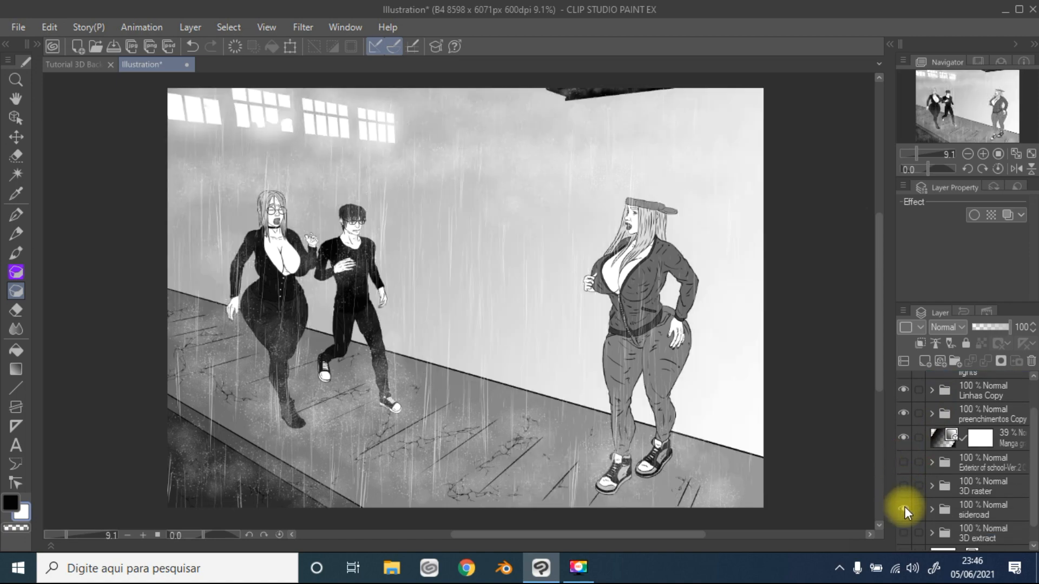
click(902, 482)
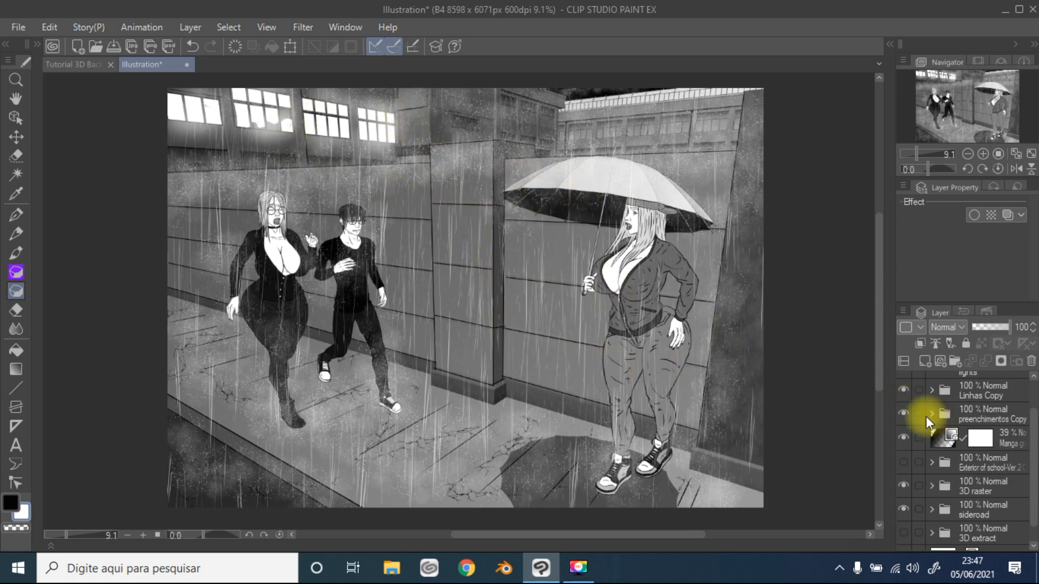
click(903, 461)
click(903, 484)
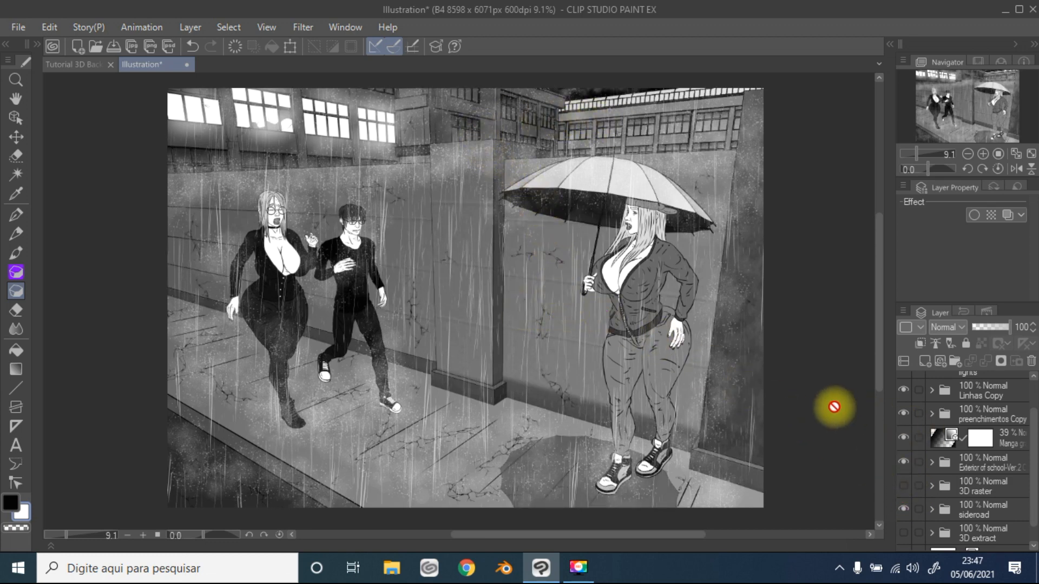
Examine the finished rainy scene up close, from the glowing windows down to the sidewalk
scroll(877, 383, down, 1)
scroll(877, 382, up, 1)
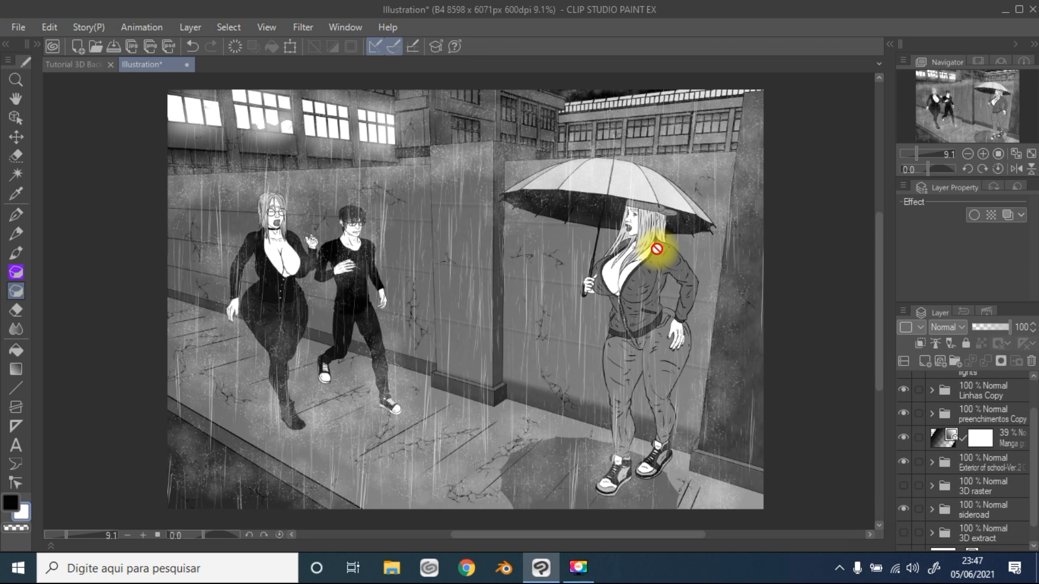
scroll(656, 248, up, 1)
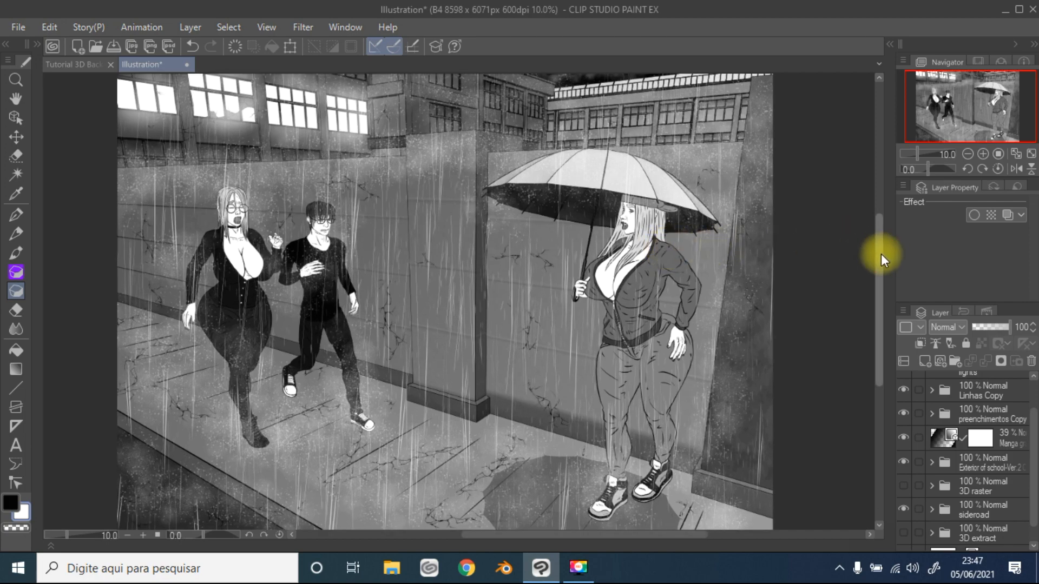
mouse_move(880, 259)
mouse_down()
mouse_move(880, 274)
mouse_move(879, 264)
mouse_up()
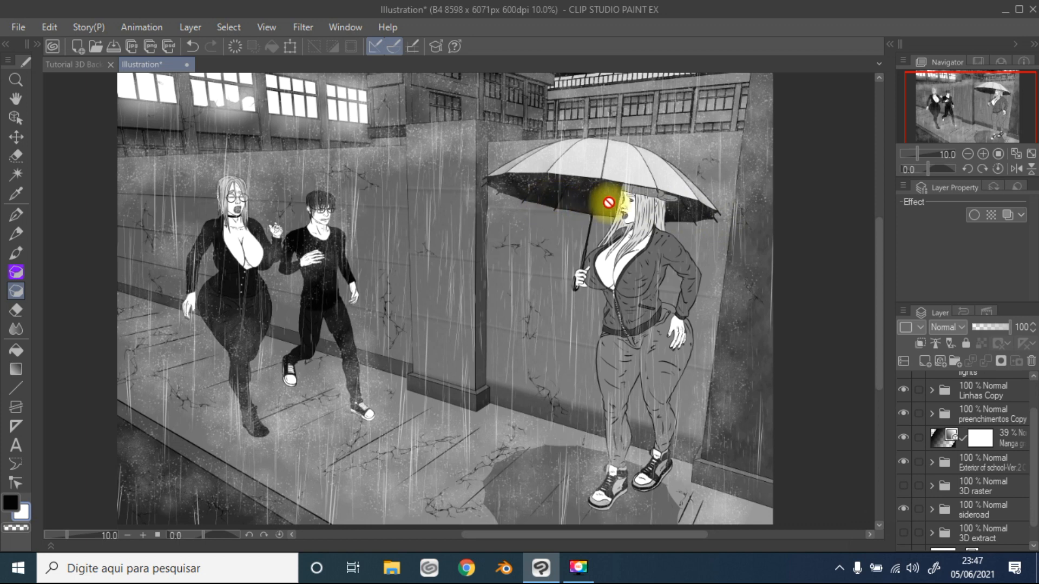
drag(881, 302, 879, 324)
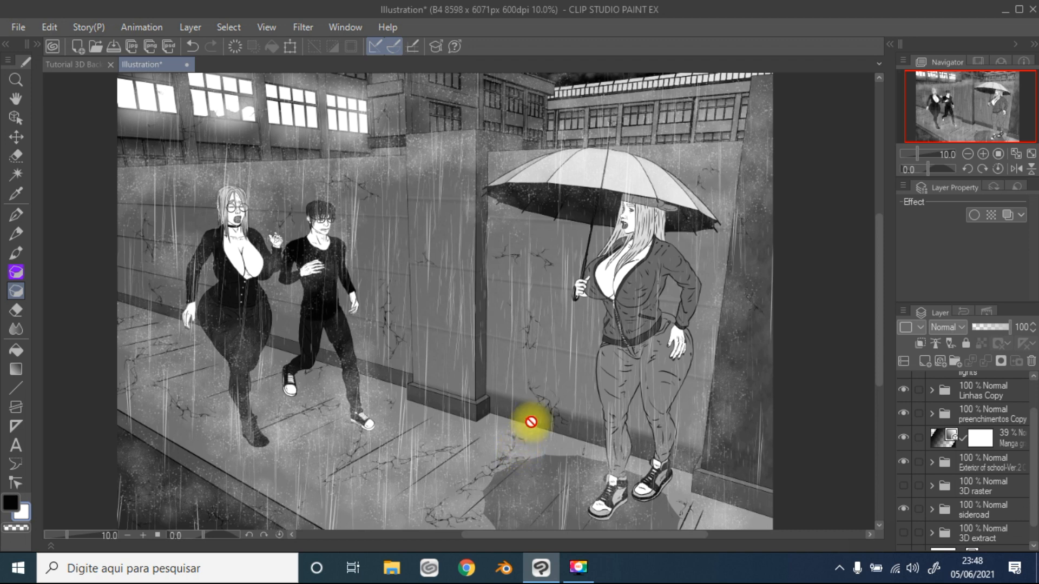
scroll(879, 334, down, 3)
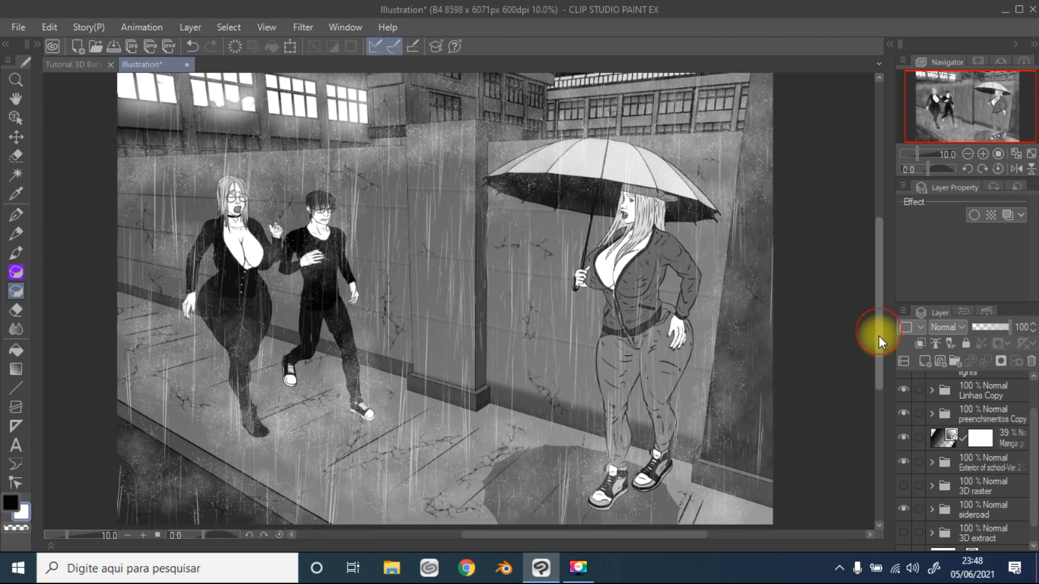
scroll(878, 335, up, 2)
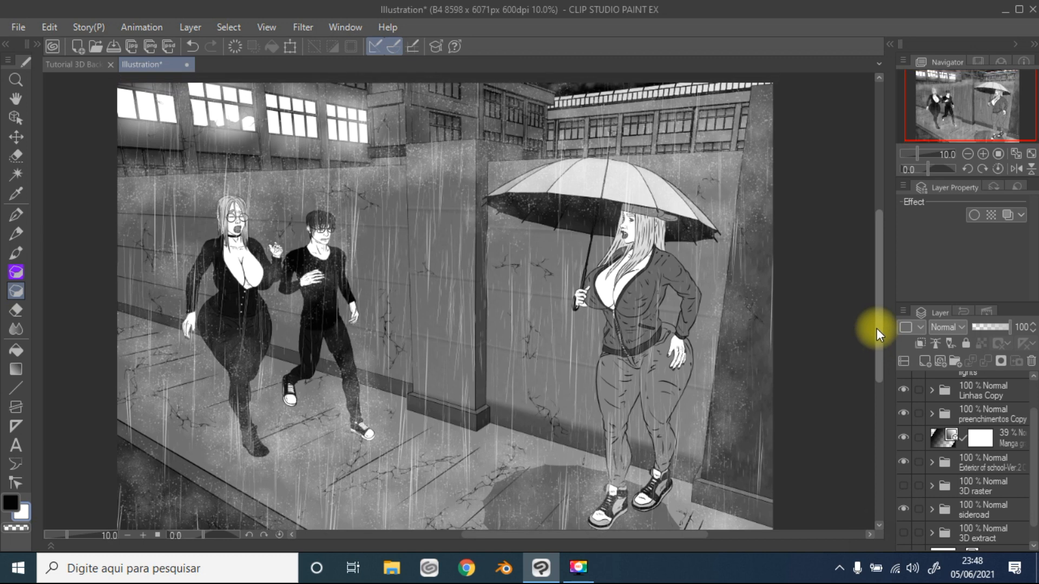
drag(875, 334, 871, 336)
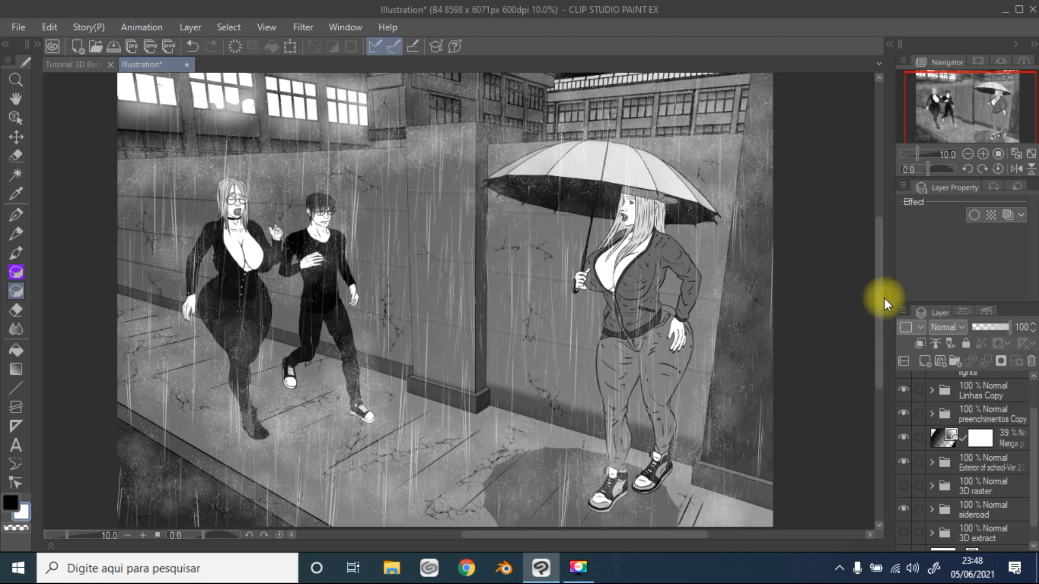
drag(878, 297, 877, 299)
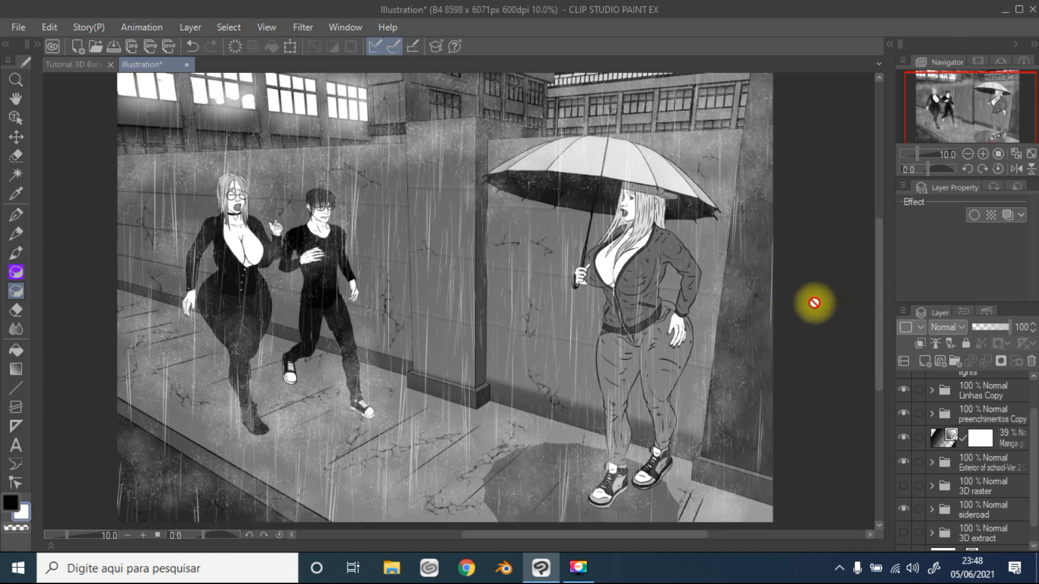
drag(876, 316, 872, 301)
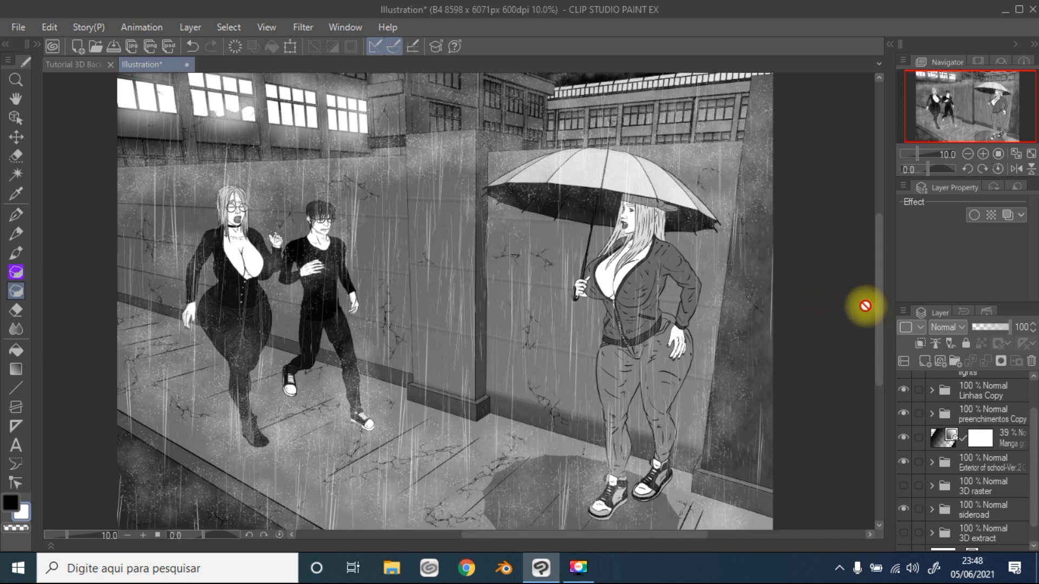